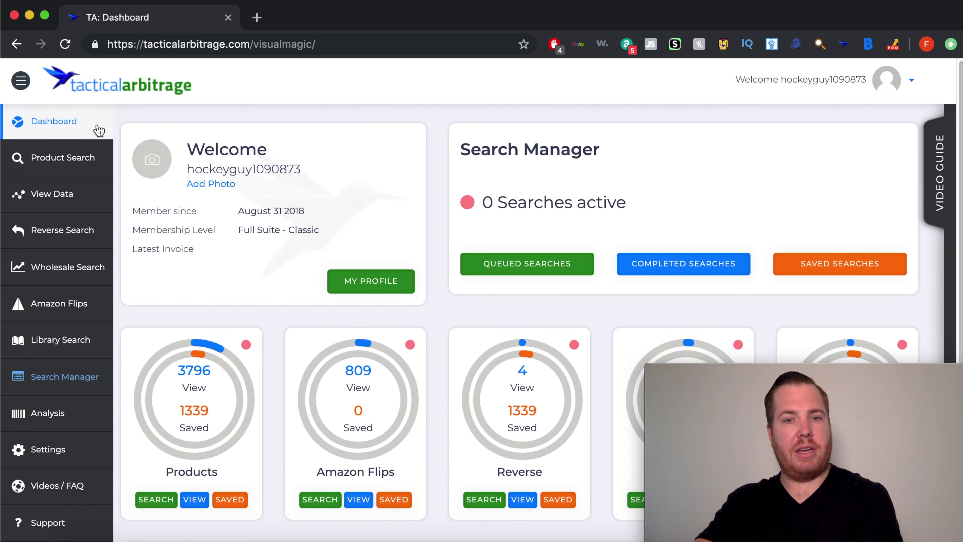
Open Product Search with UPC-only sourcing, Canada to Amazon.ca, and a 5-day cache
click(61, 160)
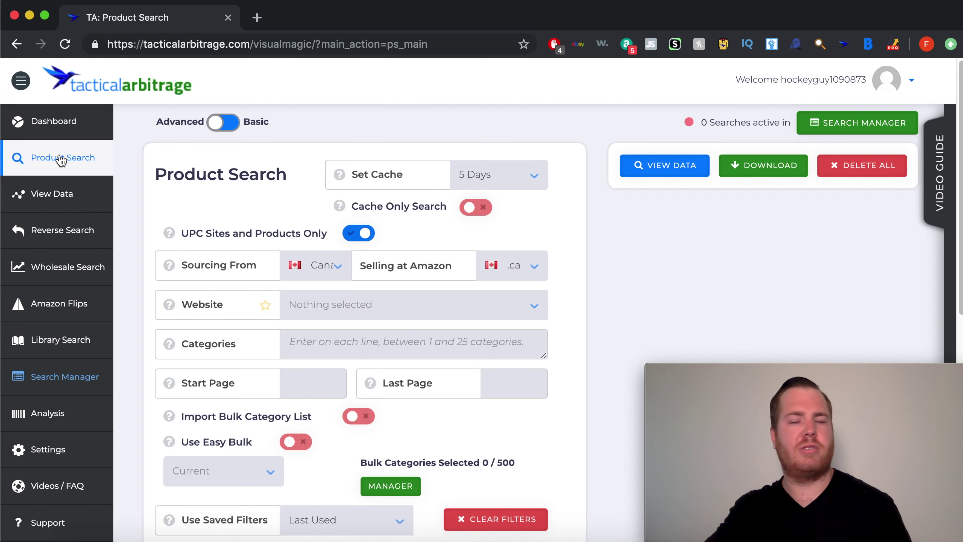
Open and reload View Data to list the 3,796 thesource.ca results in CDN prices
click(47, 193)
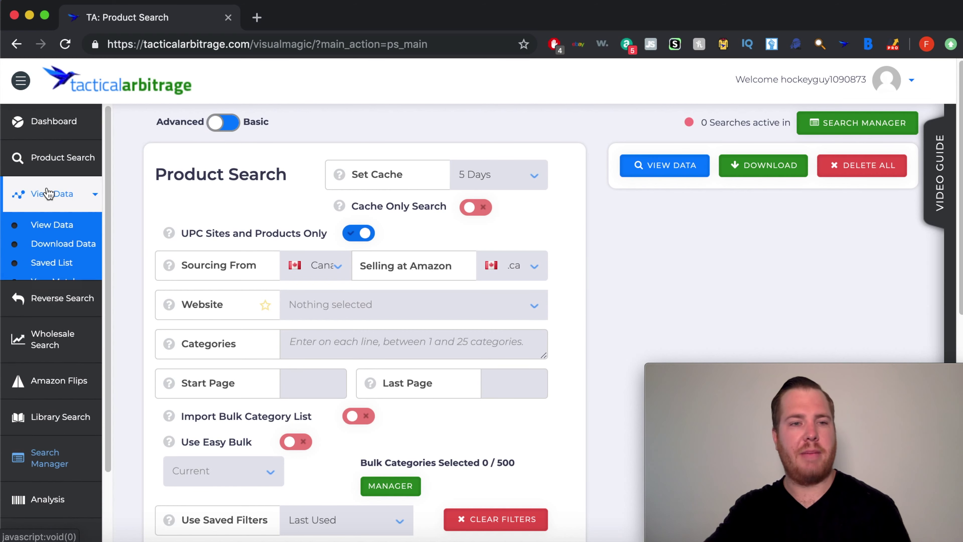
click(52, 223)
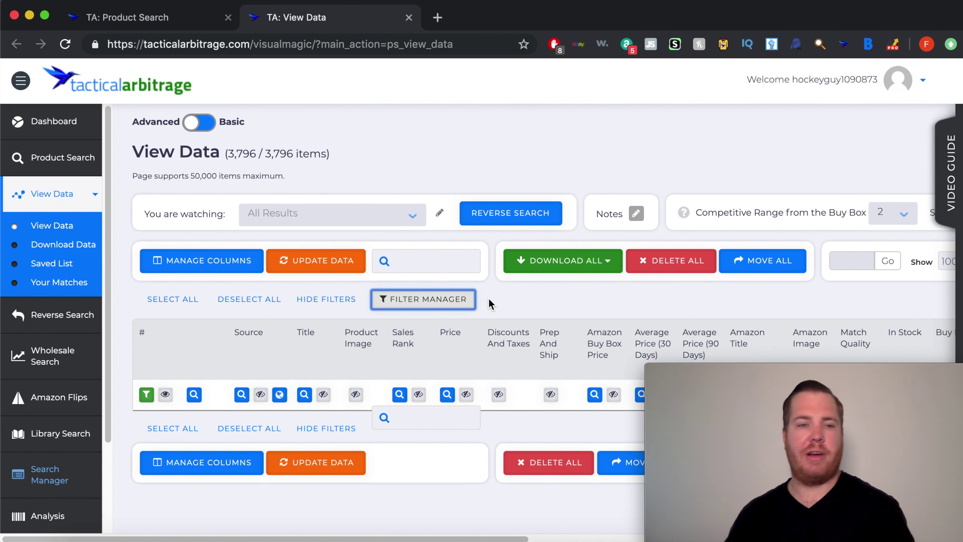
click(57, 227)
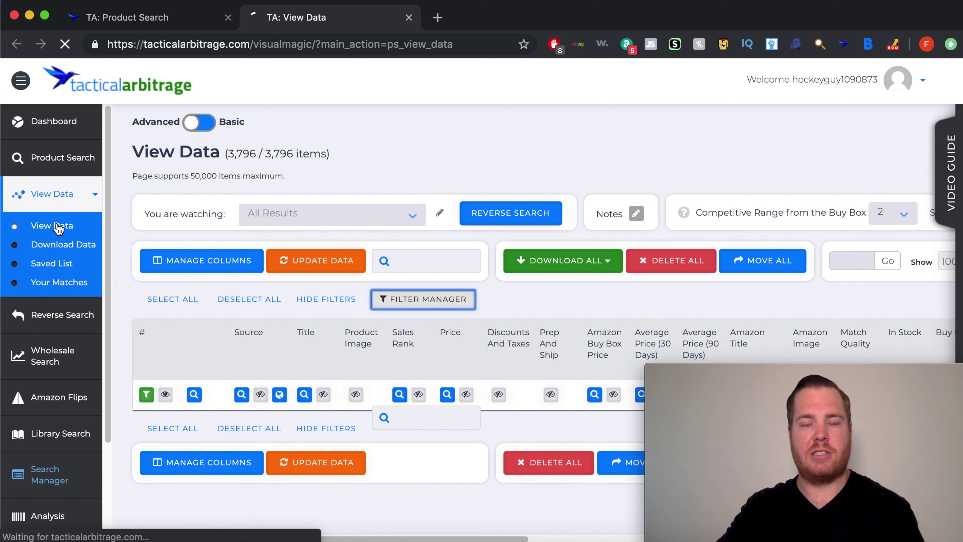
scroll(740, 258, down, 5)
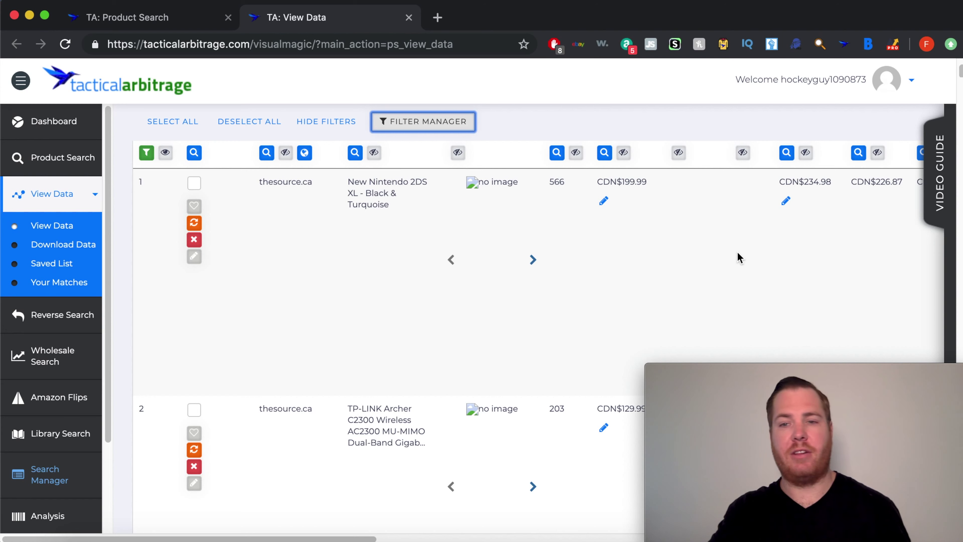
Check the New Nintendo 2DS XL row's Amazon match (quality 92), gross profit, ROI and monthly sales
scroll(820, 276, right, 3)
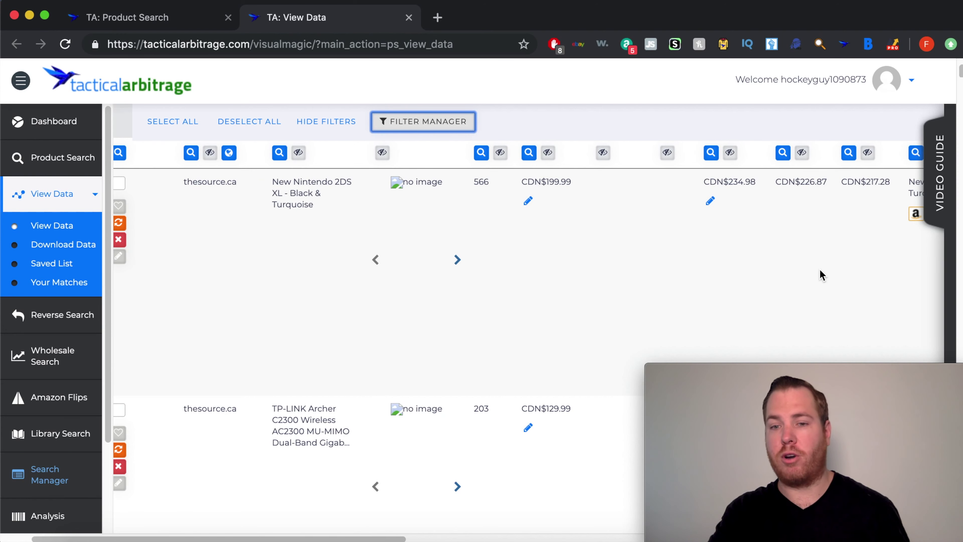
scroll(820, 269, right, 5)
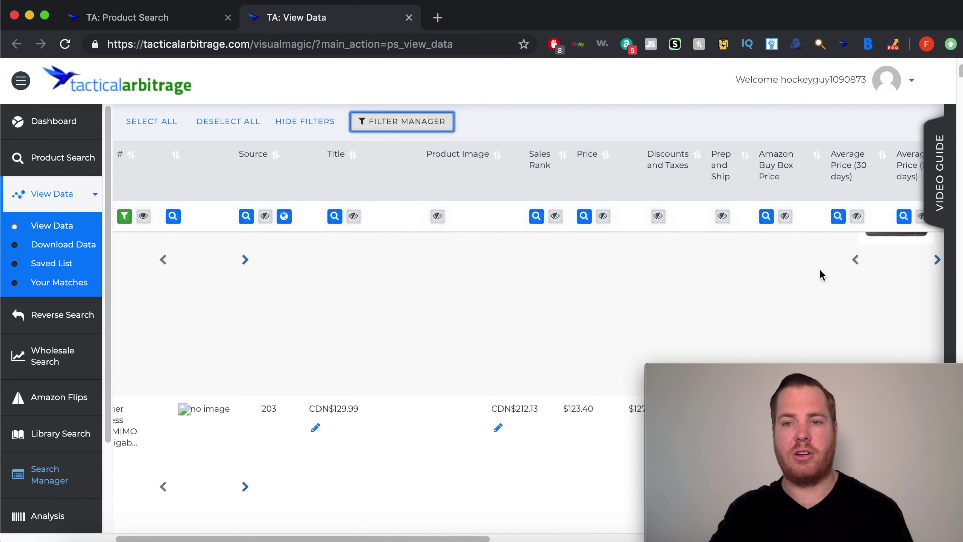
scroll(819, 270, right, 3)
scroll(820, 270, left, 10)
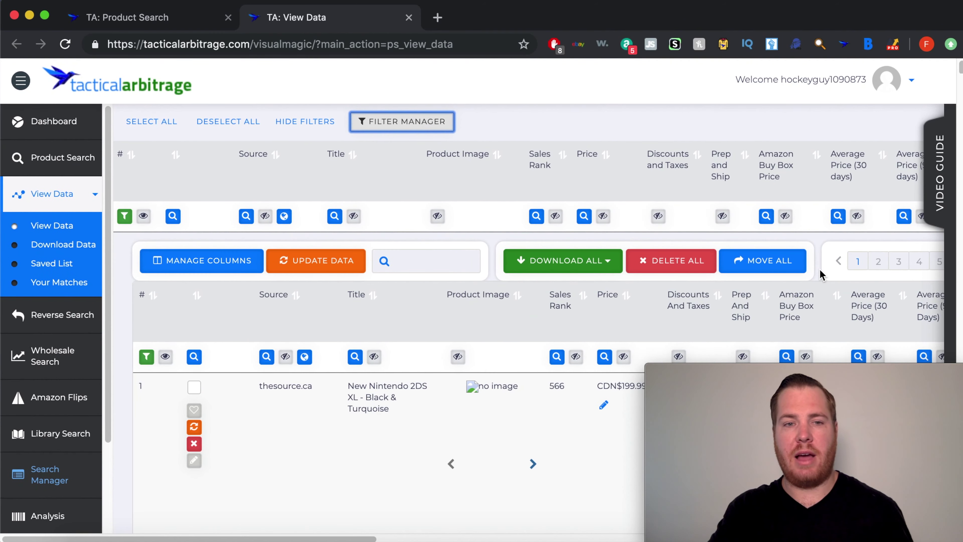
scroll(895, 303, right, 5)
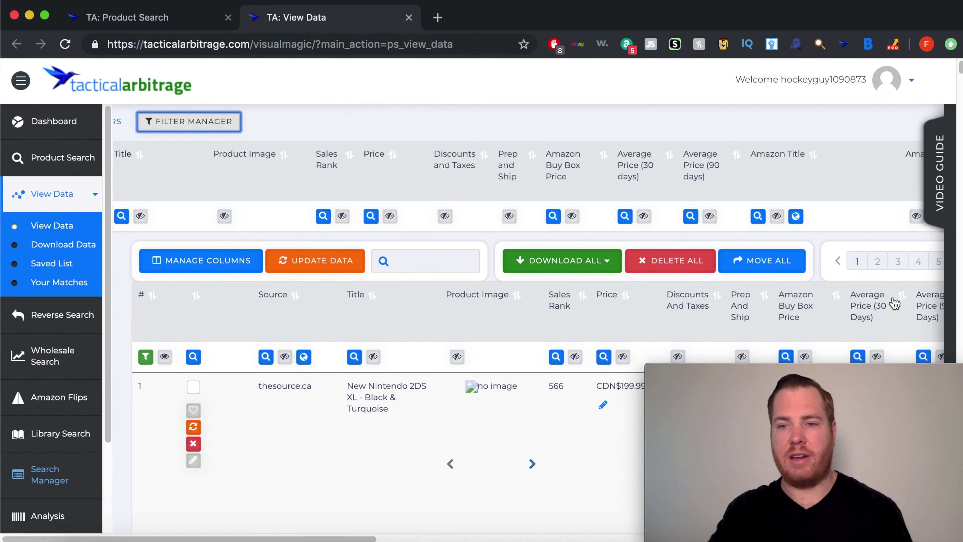
scroll(895, 303, right, 10)
scroll(896, 303, right, 5)
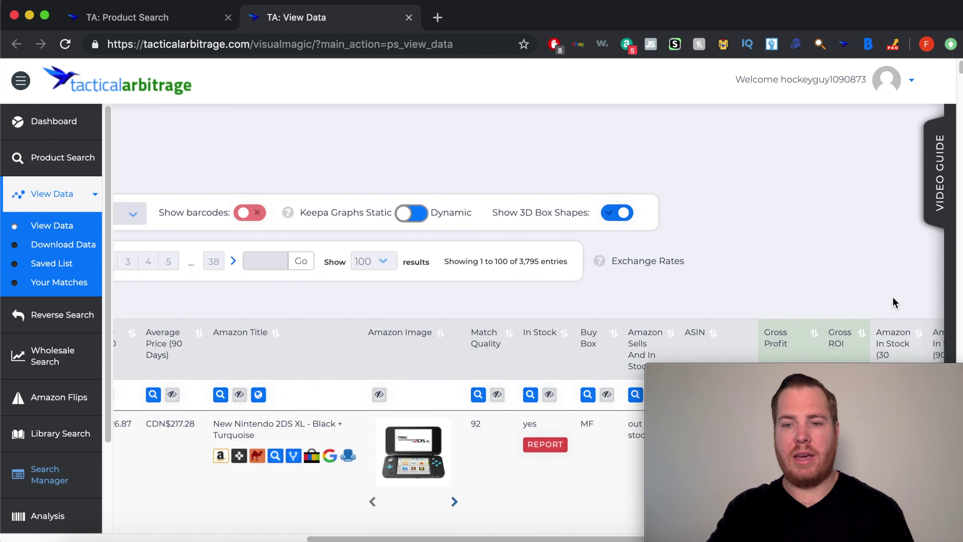
scroll(895, 303, down, 4)
scroll(781, 214, right, 15)
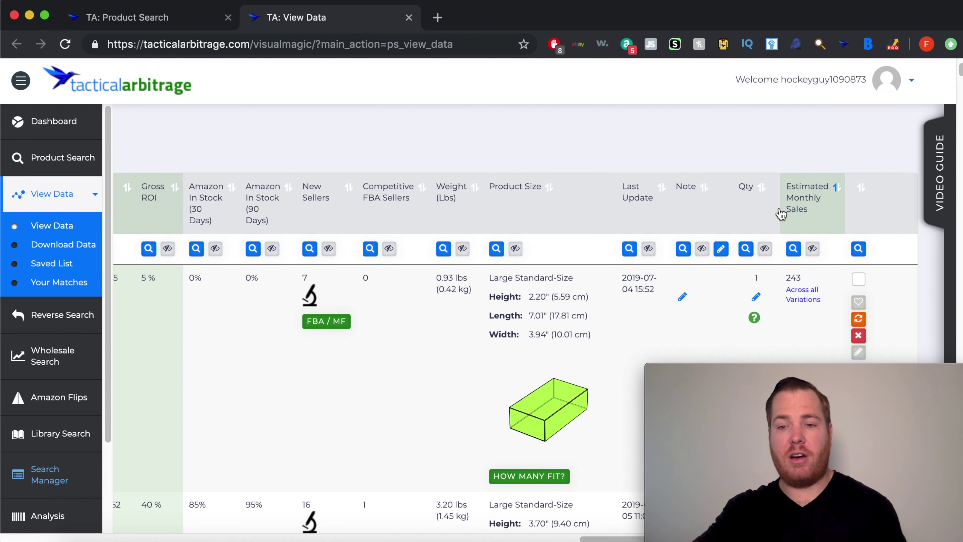
Return to the table's #, Source and Title columns and select all 100 results on the page
scroll(569, 123, left, 15)
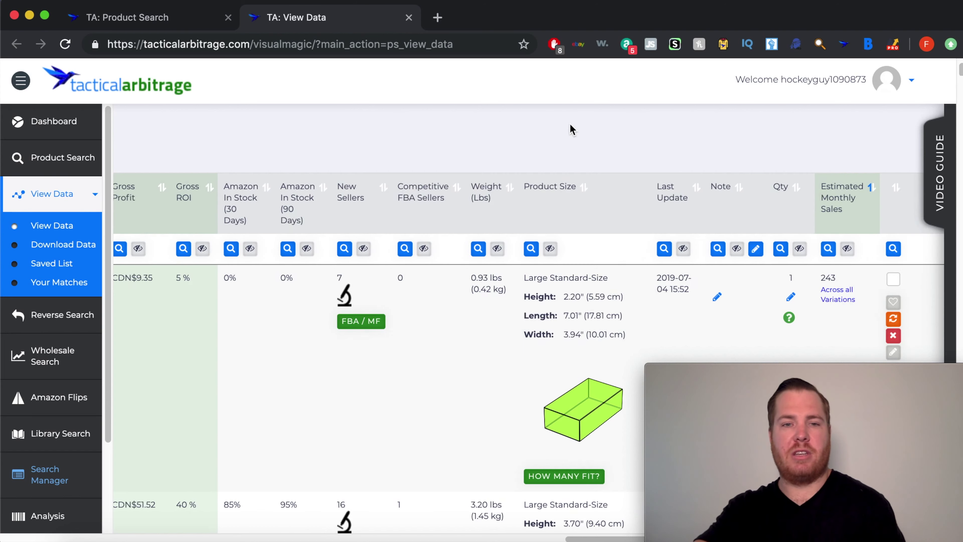
scroll(570, 124, left, 2)
scroll(570, 123, right, 12)
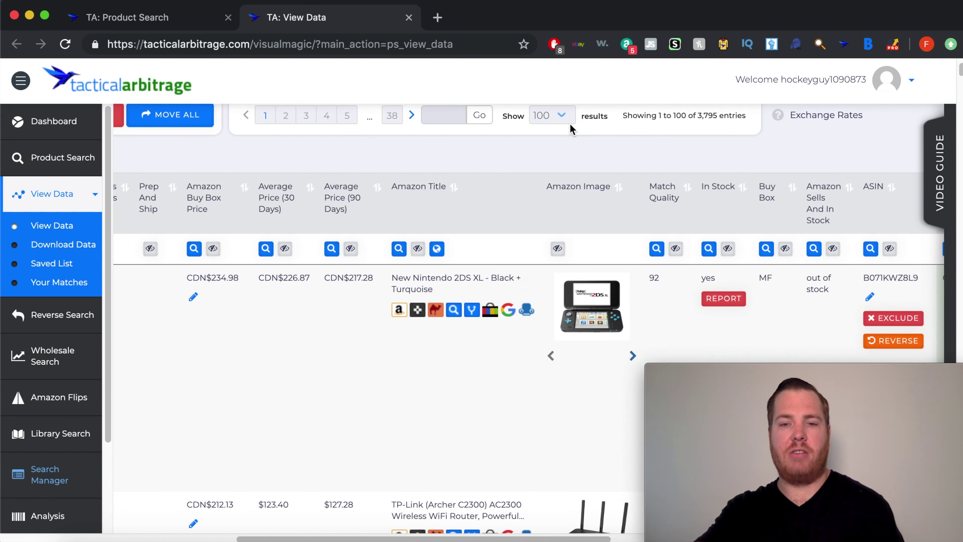
scroll(570, 123, right, 15)
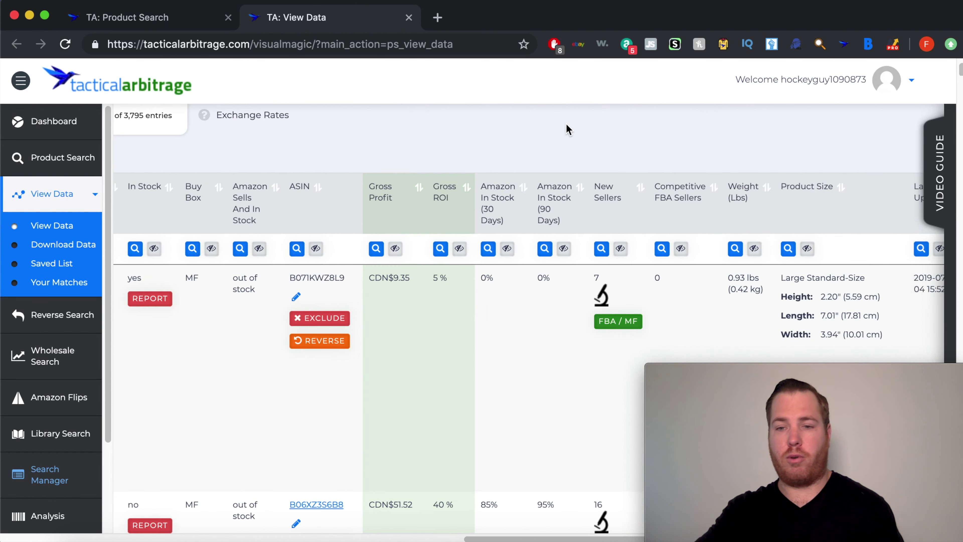
scroll(568, 129, left, 2)
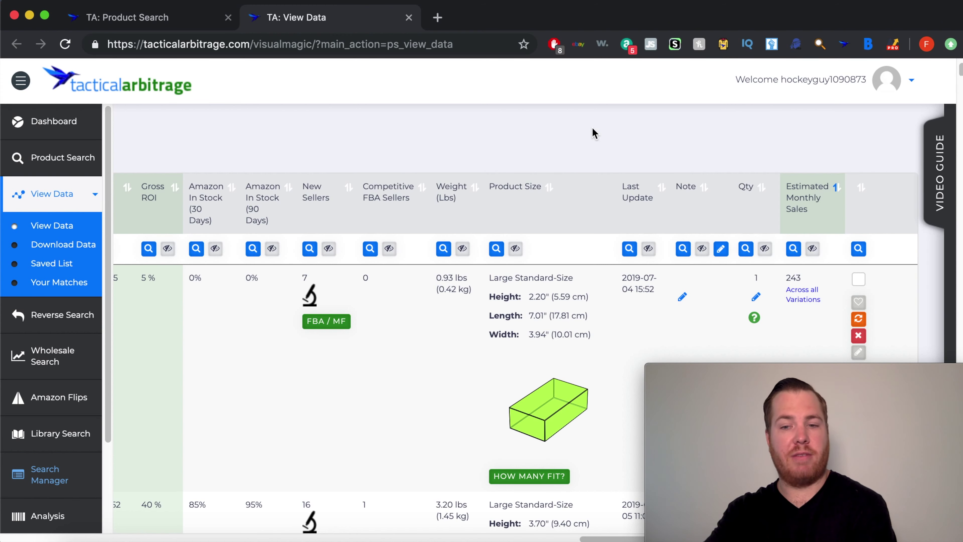
scroll(377, 251, left, 10)
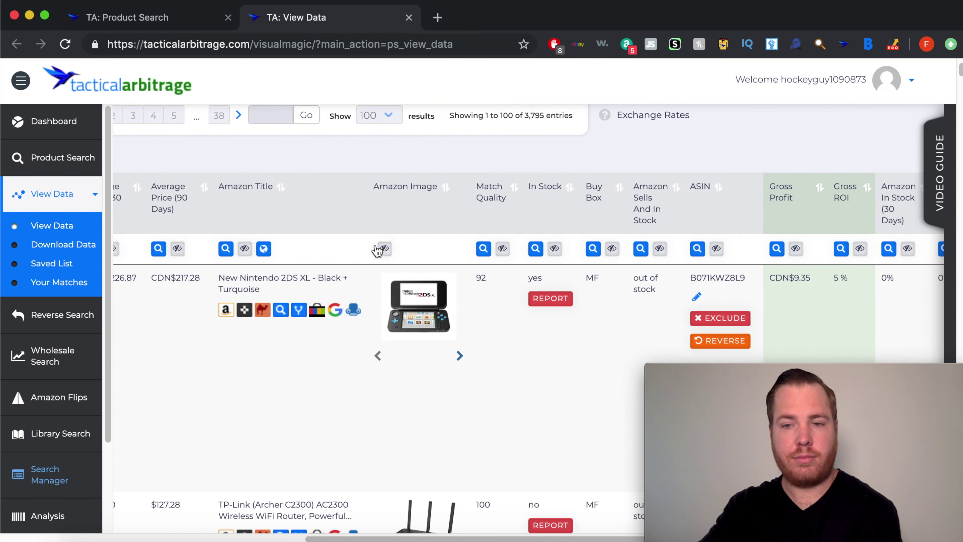
scroll(377, 250, left, 10)
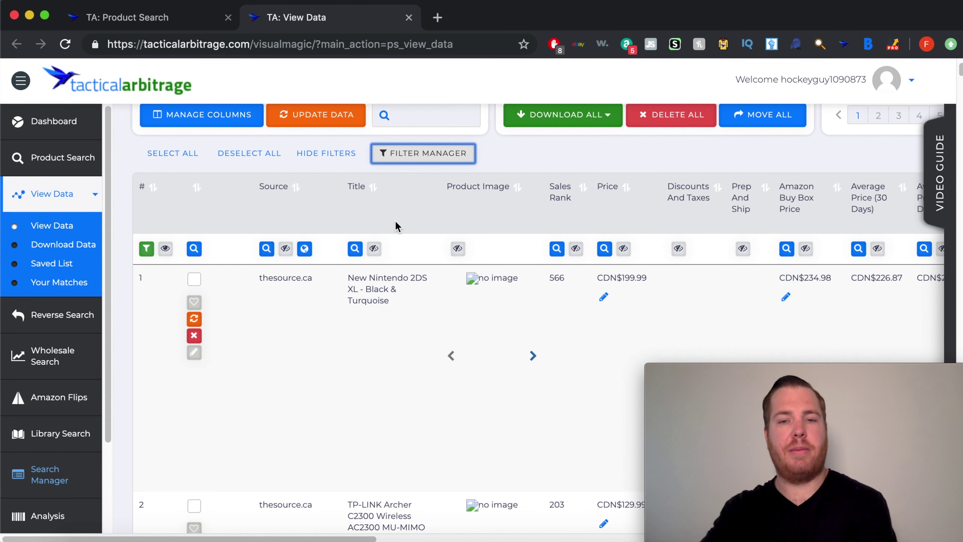
scroll(683, 307, right, 5)
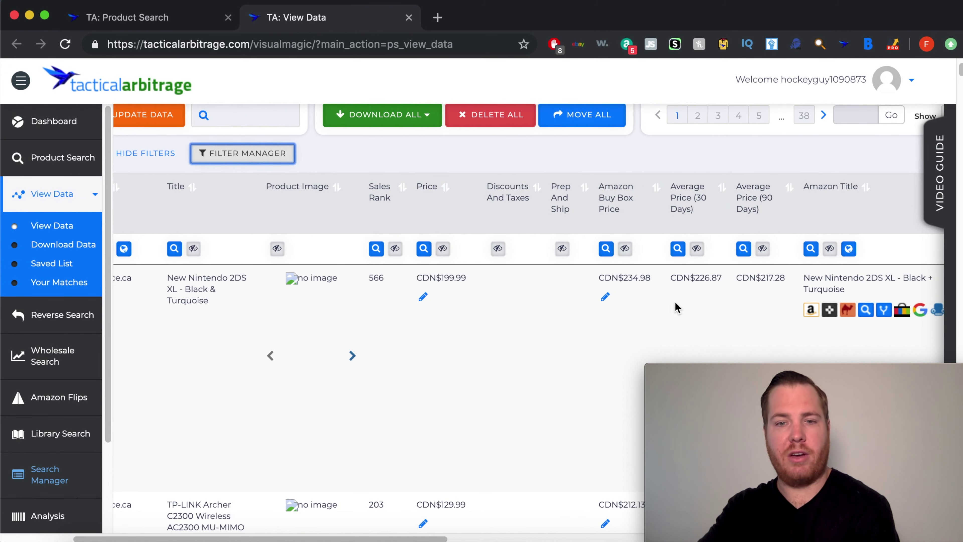
scroll(566, 255, up, 5)
scroll(566, 255, left, 10)
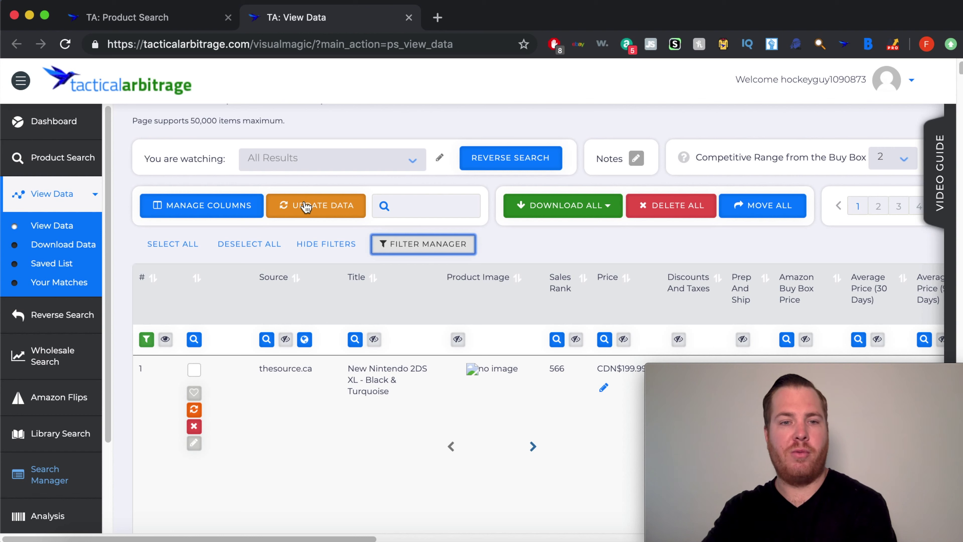
click(163, 247)
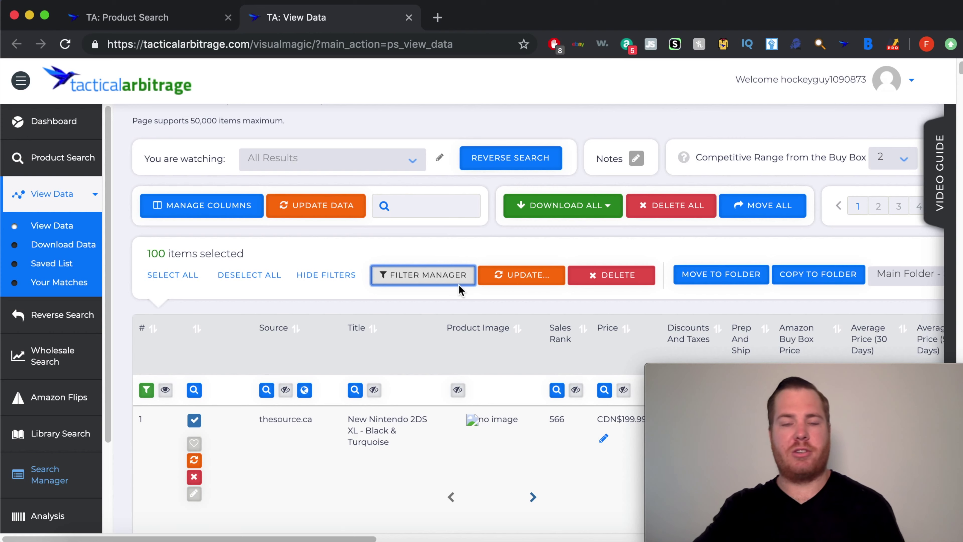
Confirm the 100 selected items, led by the New Nintendo 2DS XL at CDN$199.99
scroll(459, 284, down, 3)
scroll(459, 285, down, 2)
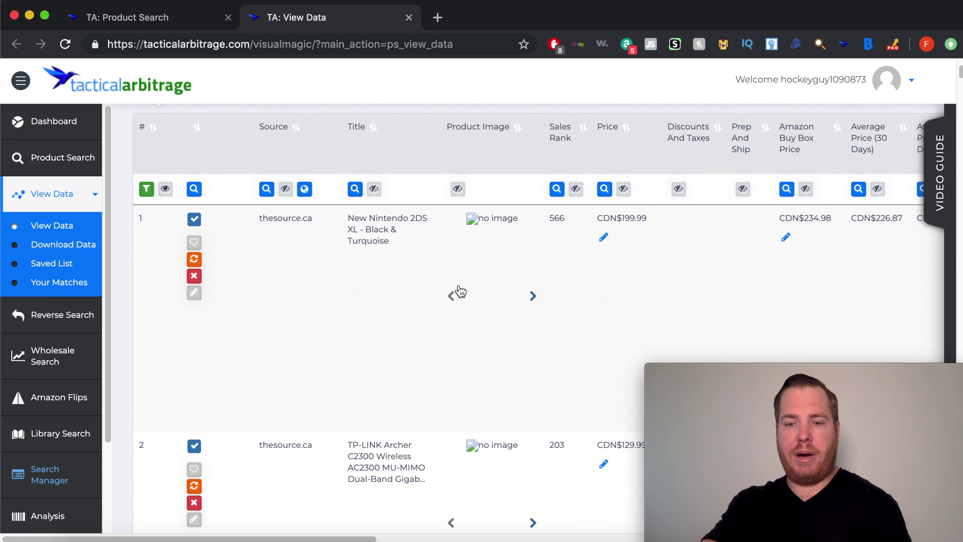
scroll(461, 291, up, 2)
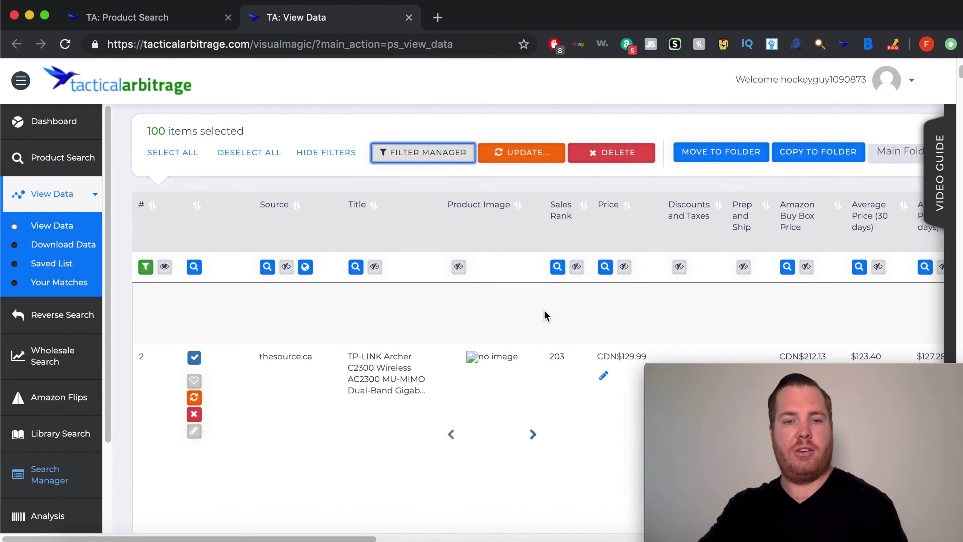
scroll(537, 327, up, 3)
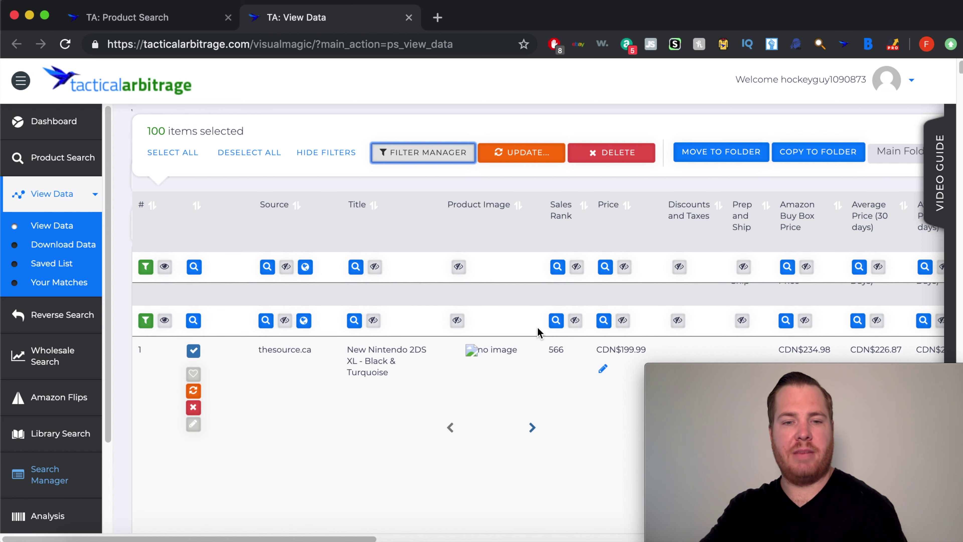
scroll(537, 327, up, 1)
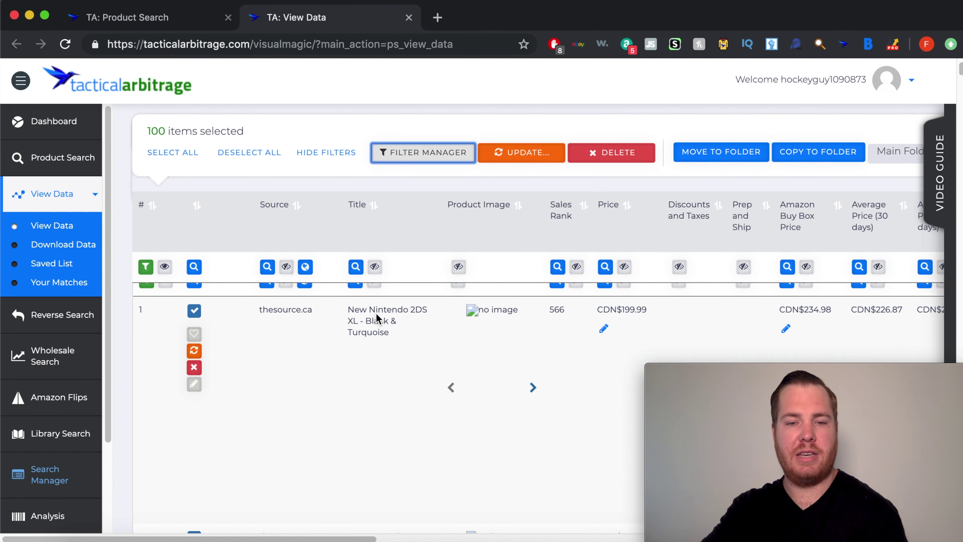
scroll(375, 326, up, 3)
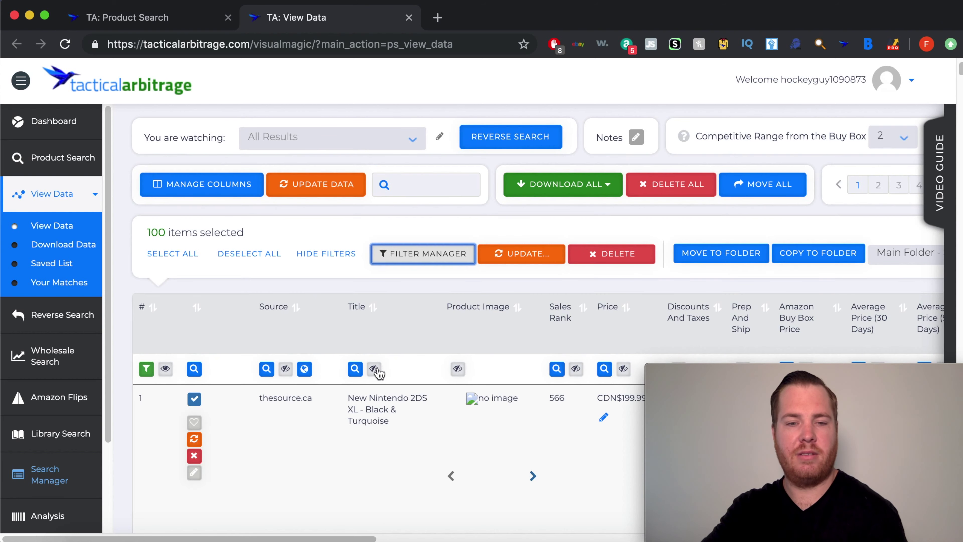
click(371, 419)
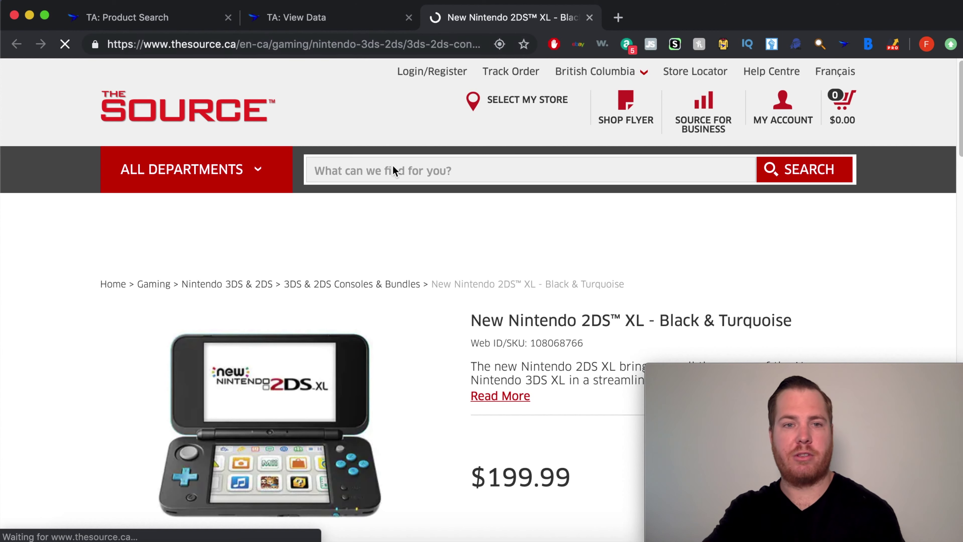
scroll(480, 273, down, 1)
scroll(480, 273, down, 1)
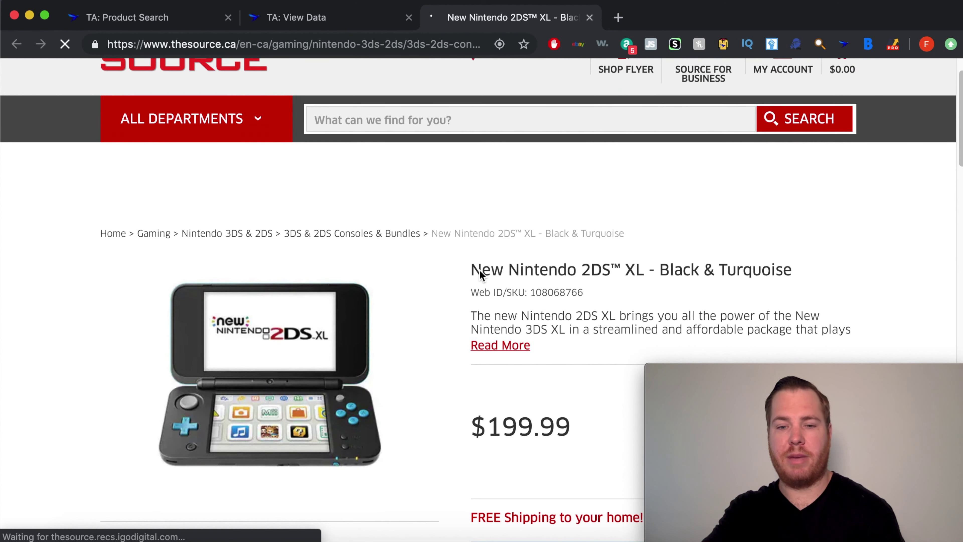
scroll(479, 273, down, 4)
scroll(480, 276, down, 5)
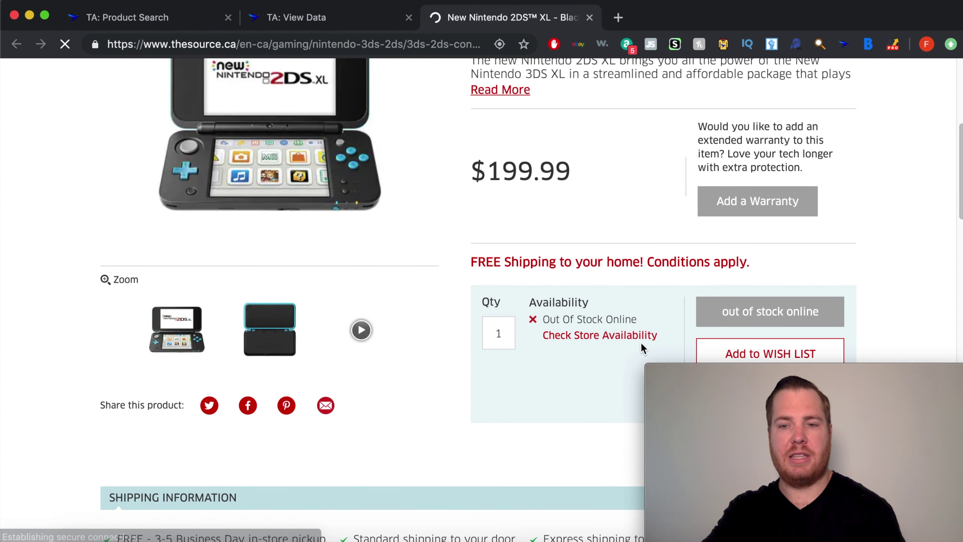
click(589, 18)
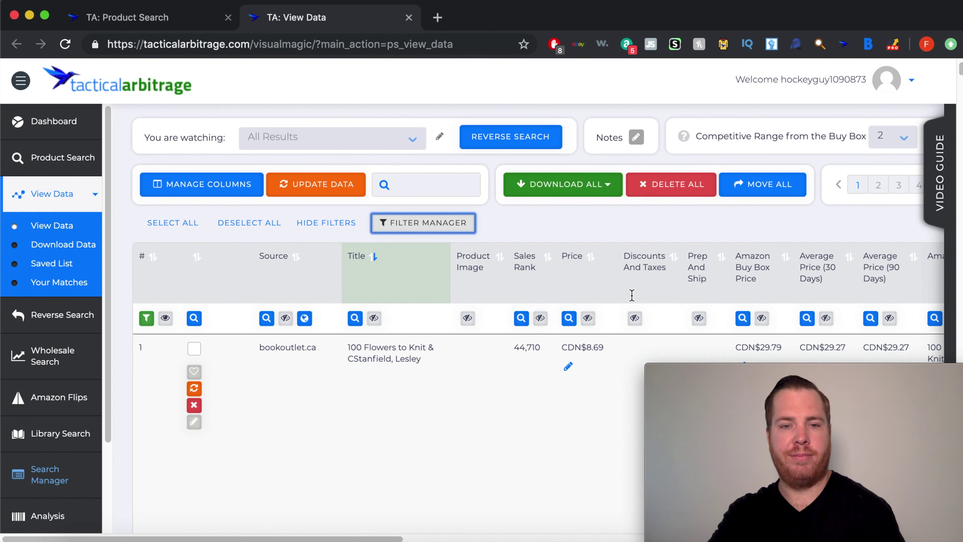
Check the Zazu Lou Nightlight row: CDN$54.95 price, CDN$24.81 profit, 45% ROI, zero monthly sales
scroll(758, 300, right, 15)
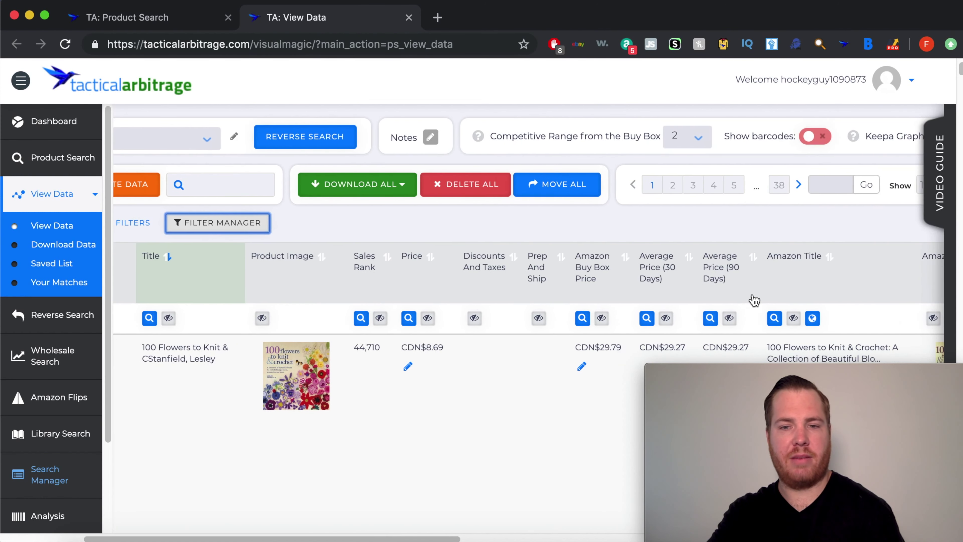
scroll(753, 300, left, 20)
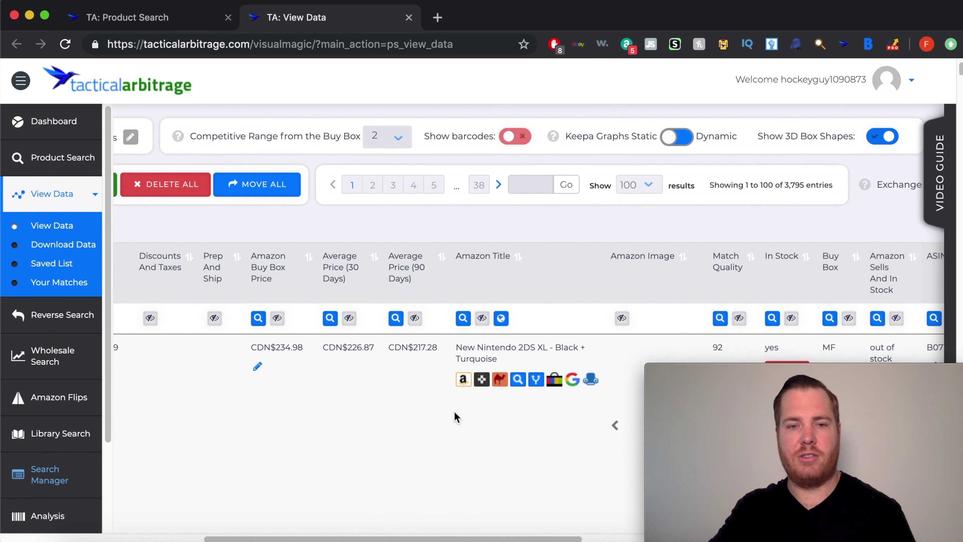
scroll(454, 416, right, 10)
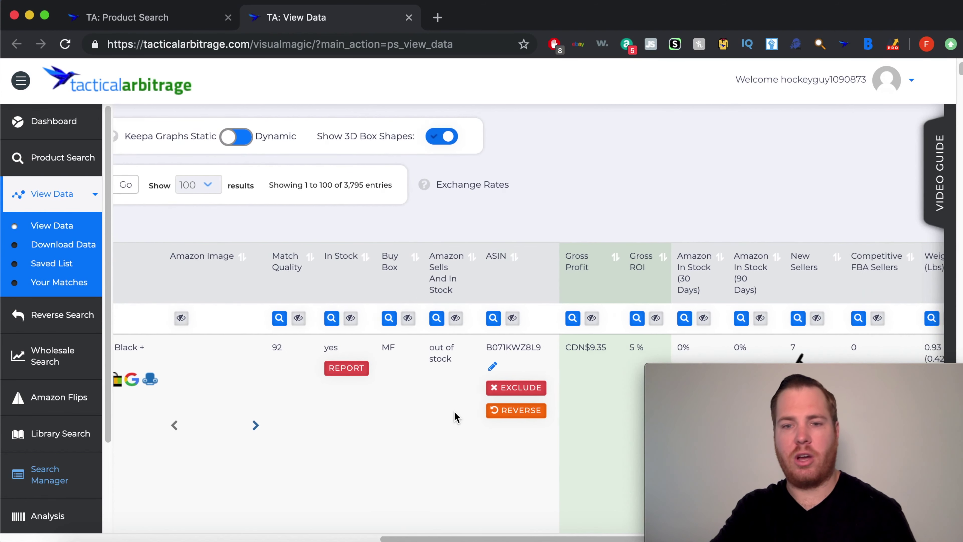
scroll(455, 417, left, 10)
scroll(456, 417, left, 1)
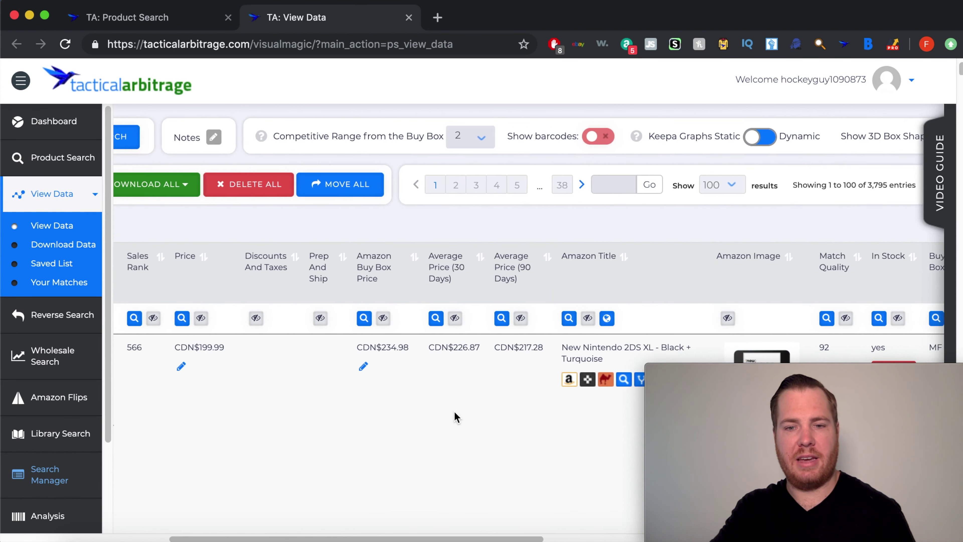
scroll(457, 418, right, 15)
scroll(456, 418, down, 1)
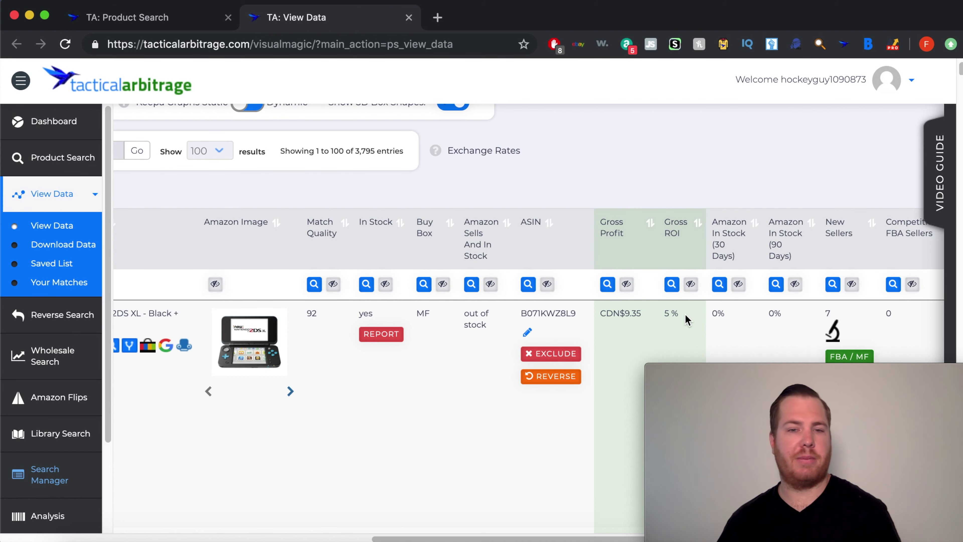
scroll(686, 321, right, 2)
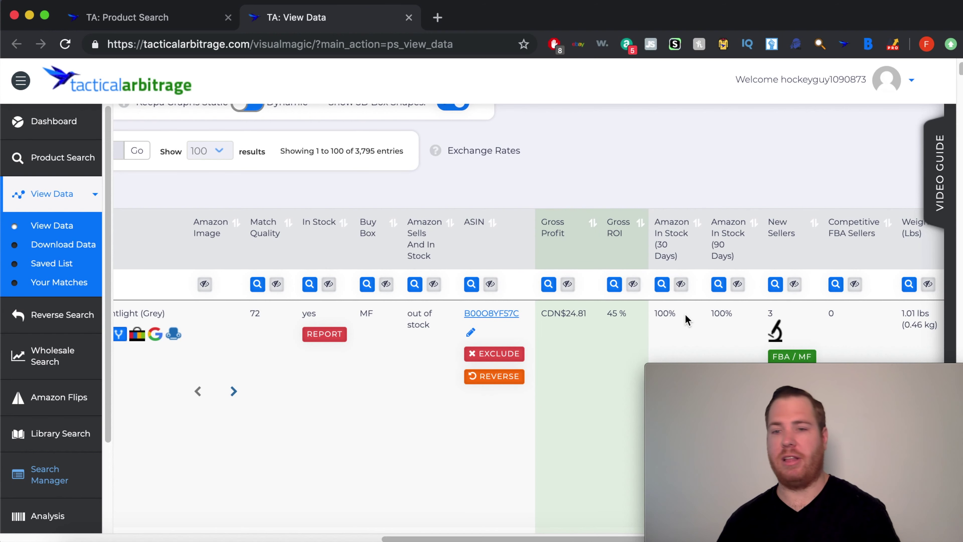
scroll(687, 321, left, 3)
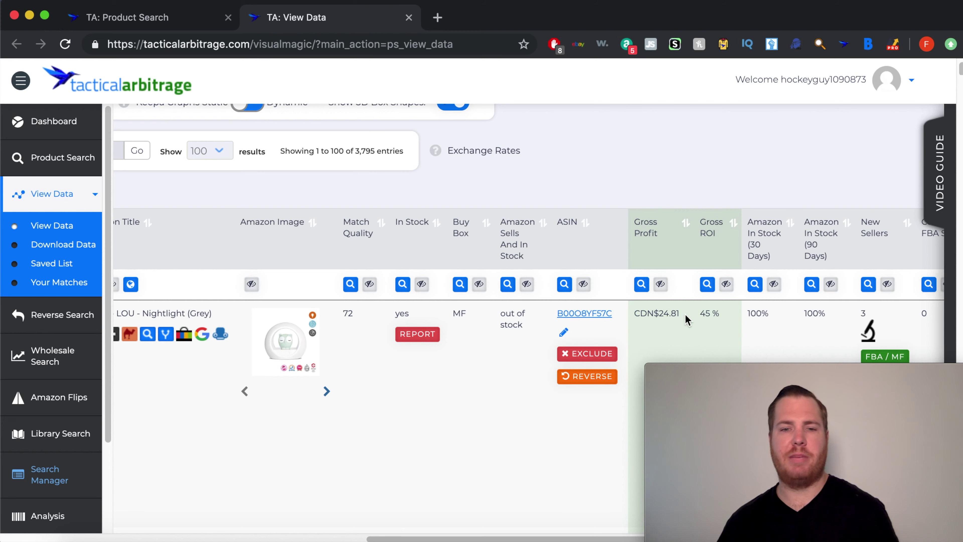
scroll(687, 320, right, 10)
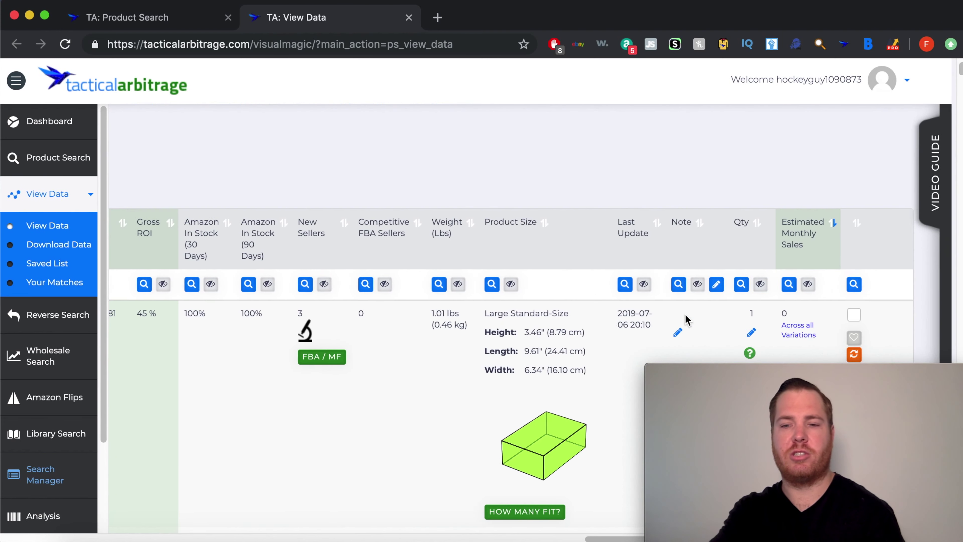
scroll(685, 314, right, 7)
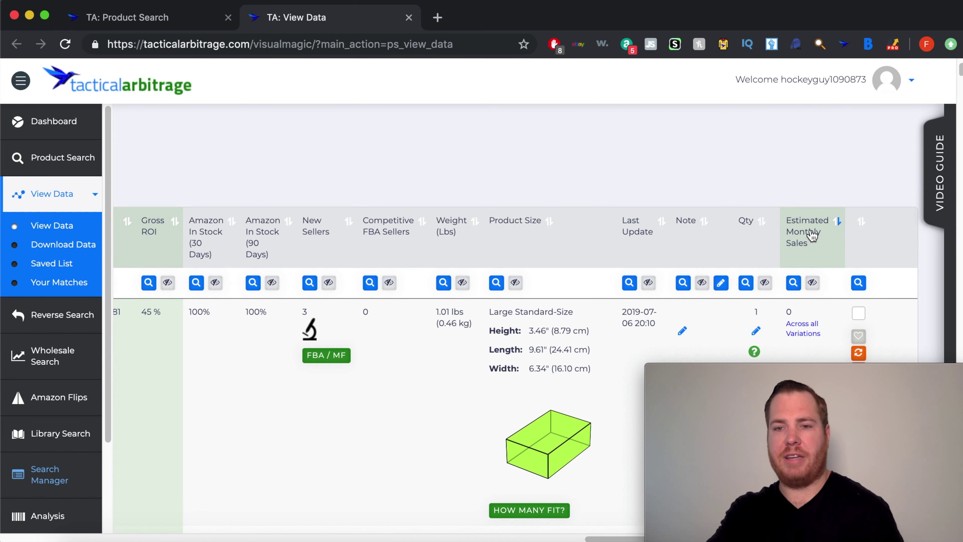
scroll(618, 368, left, 3)
scroll(618, 367, left, 15)
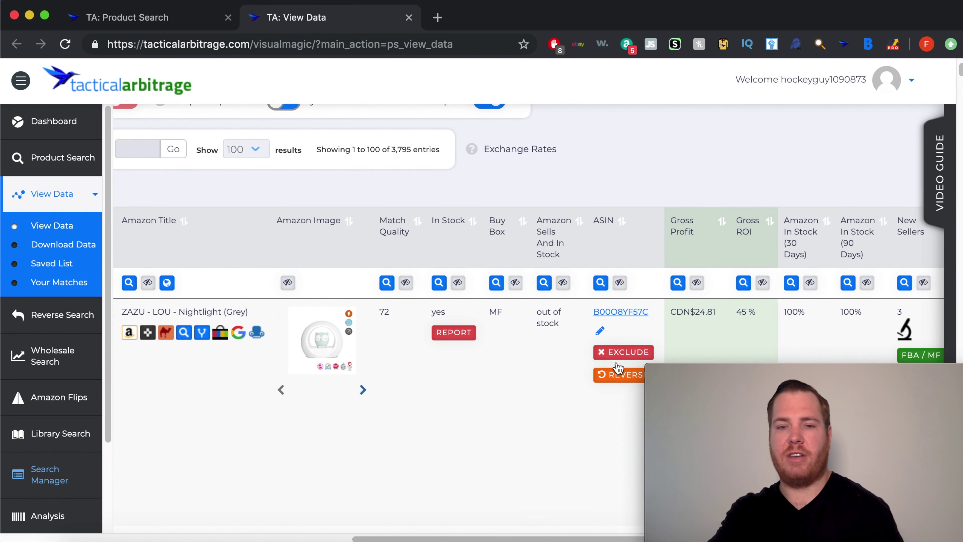
scroll(618, 367, left, 10)
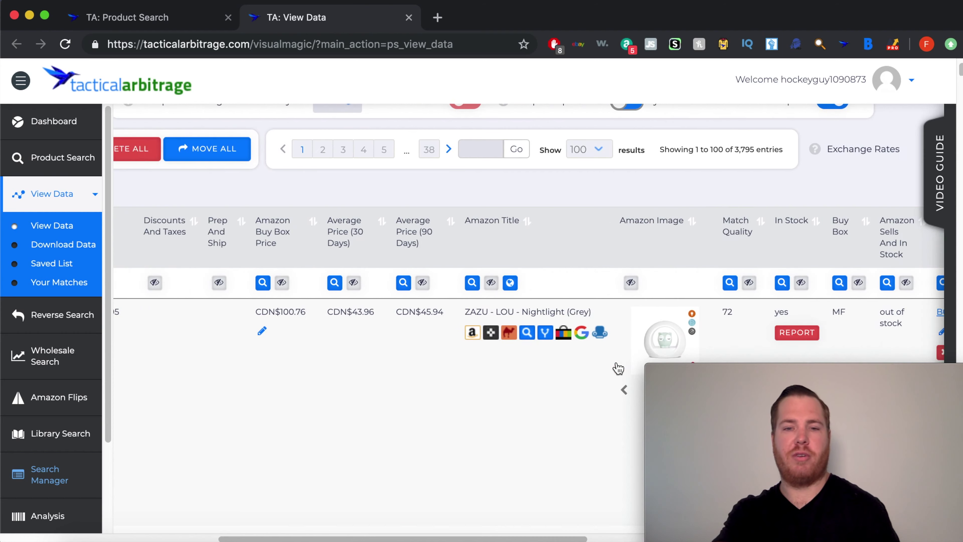
scroll(618, 368, left, 13)
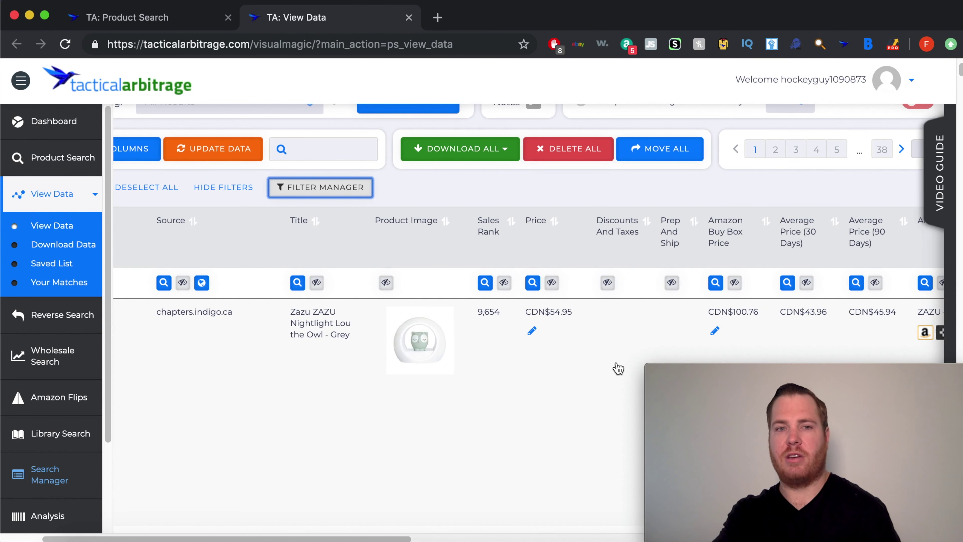
Bring up the top Sony PXW-FS7 camcorder row and open its henrys.com product page
scroll(616, 362, right, 20)
scroll(616, 362, down, 2)
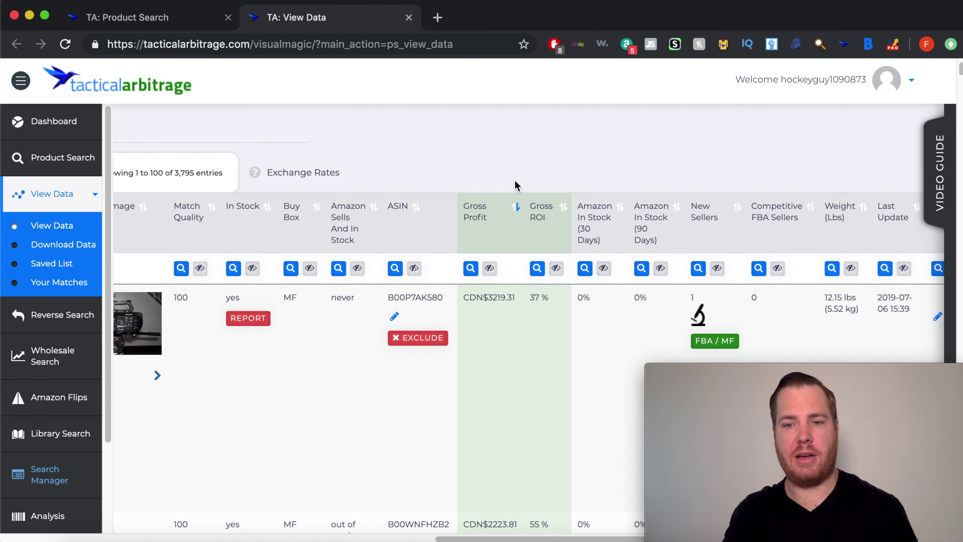
scroll(486, 453, left, 20)
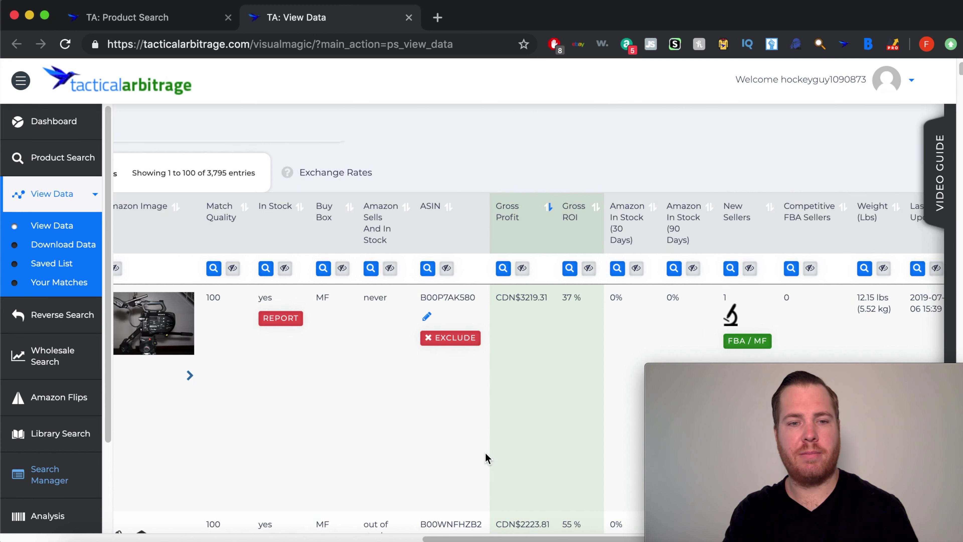
scroll(486, 459, left, 10)
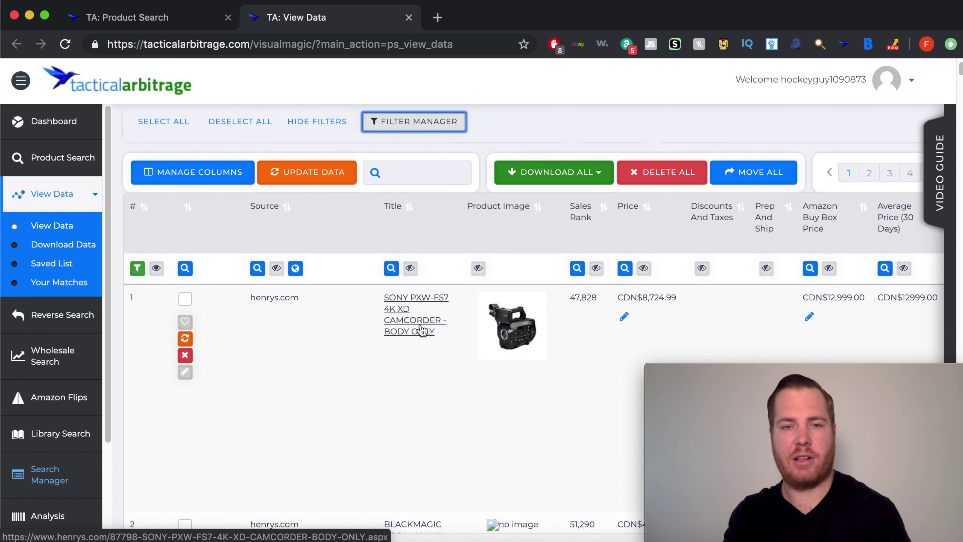
click(422, 330)
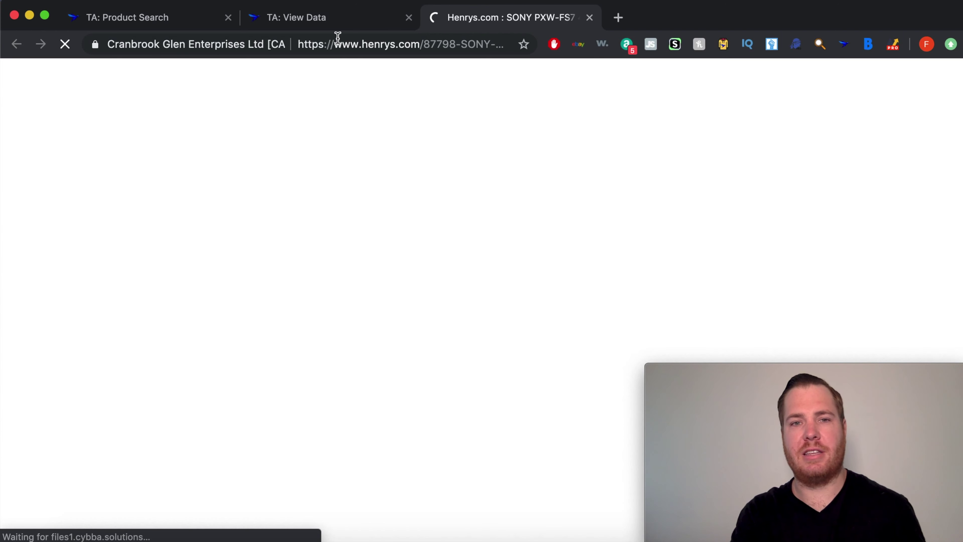
Compare the Henry's $8,724.99 CAD camcorder price with the results table, then open its Amazon.ca listing
click(334, 19)
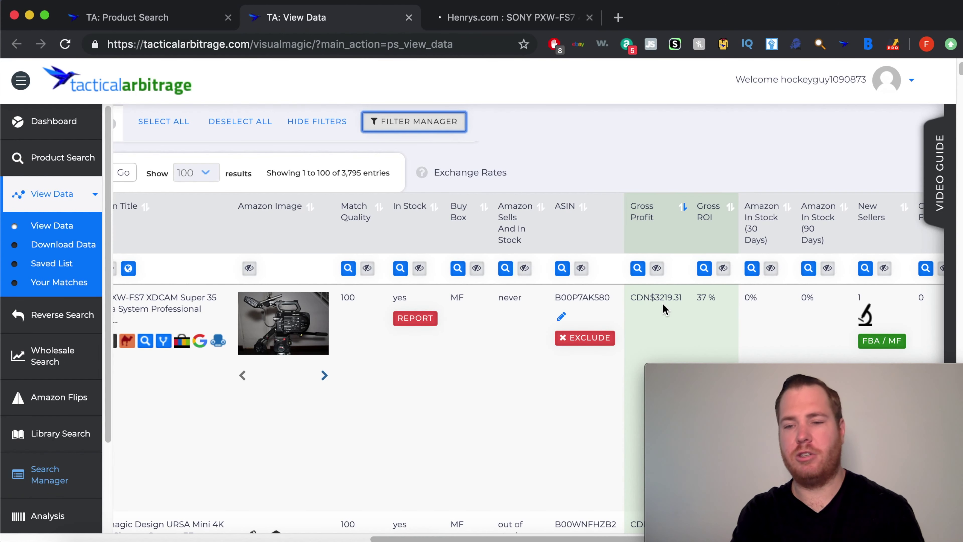
scroll(663, 304, left, 5)
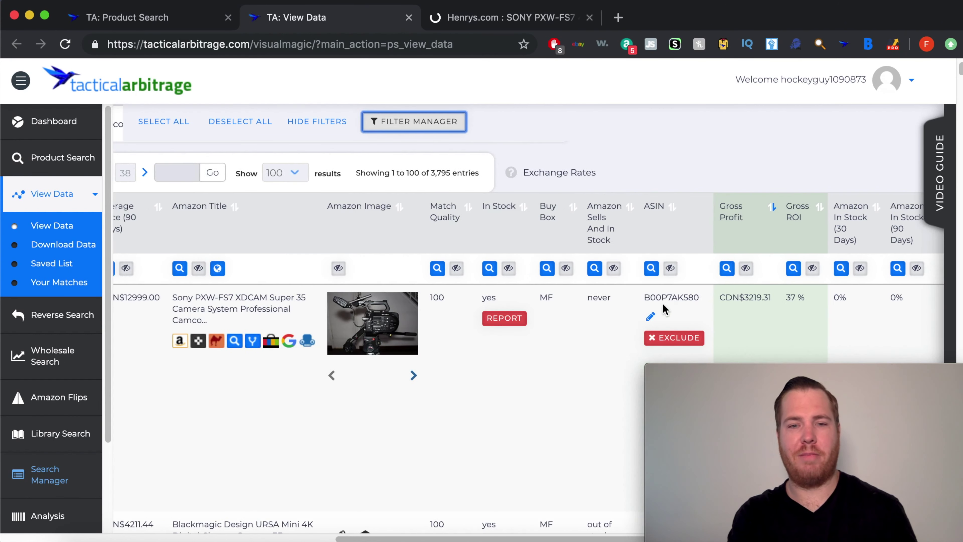
click(519, 20)
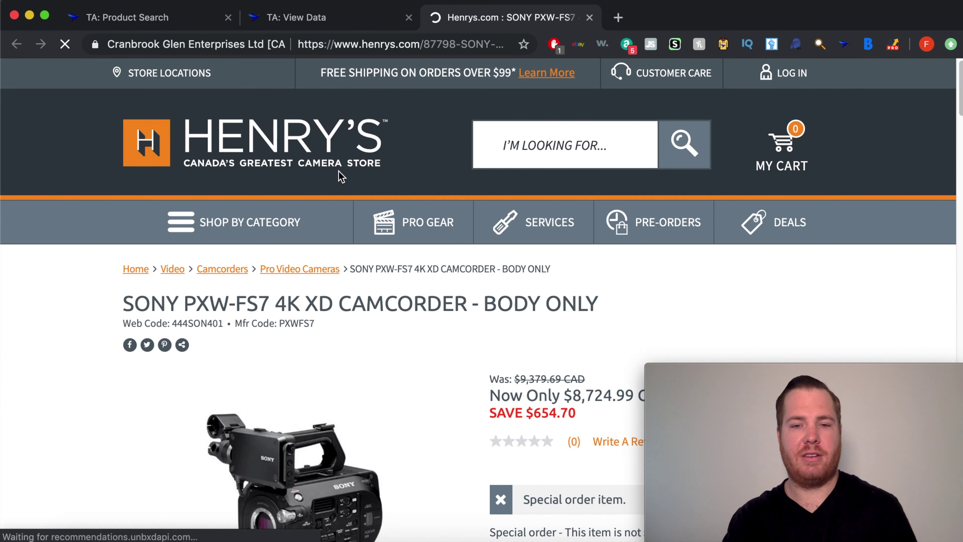
scroll(356, 266, down, 5)
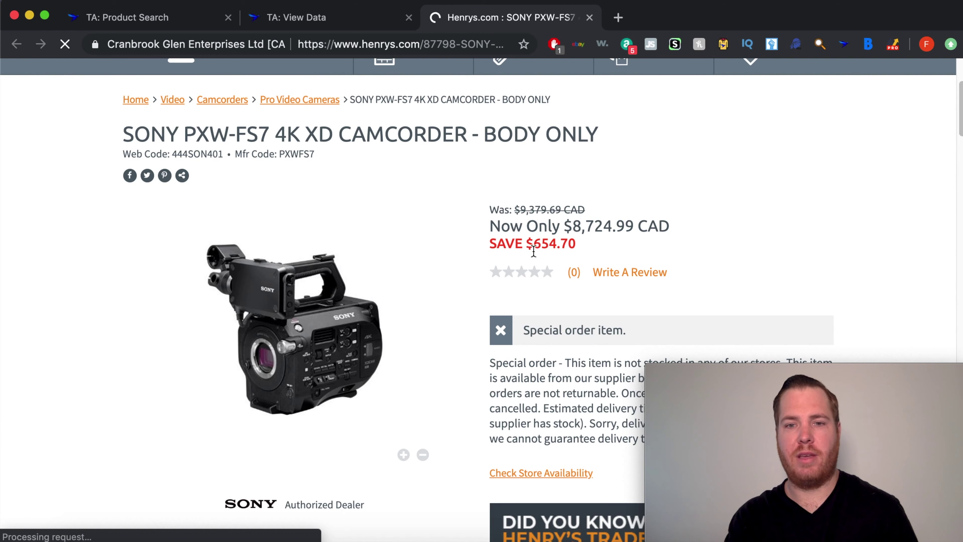
click(336, 26)
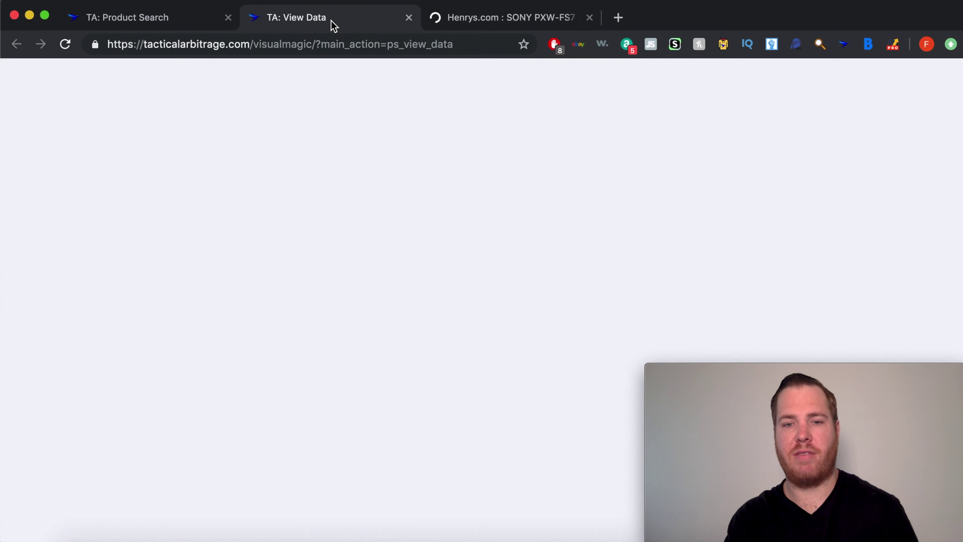
click(506, 24)
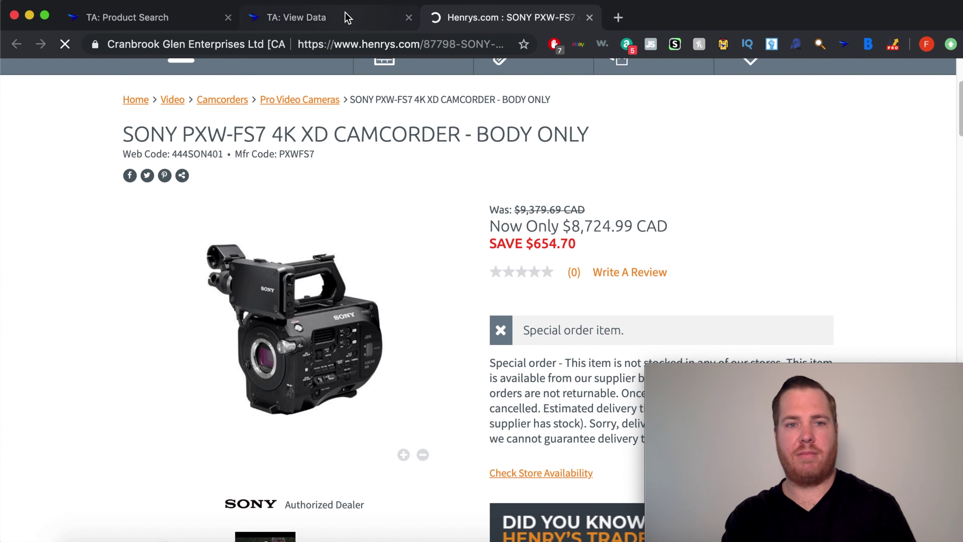
click(350, 26)
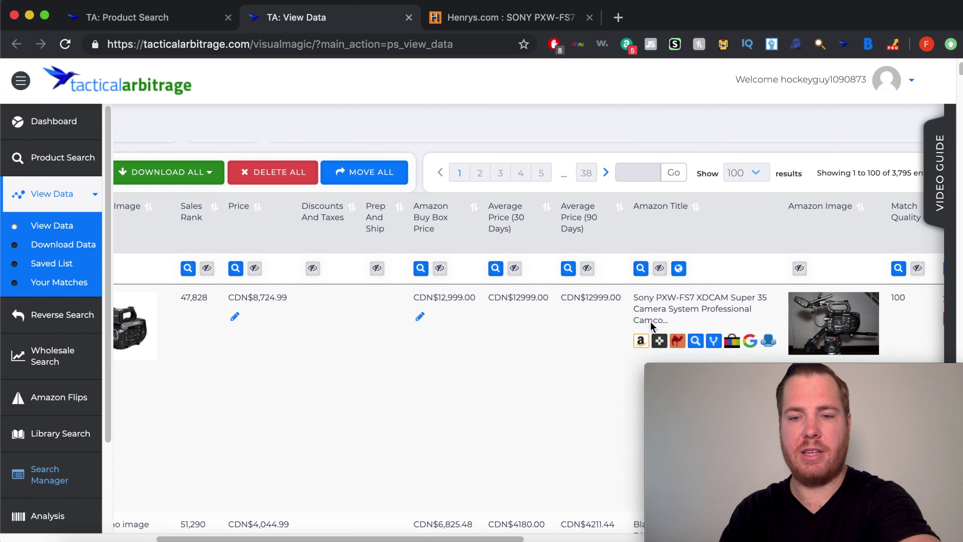
click(687, 310)
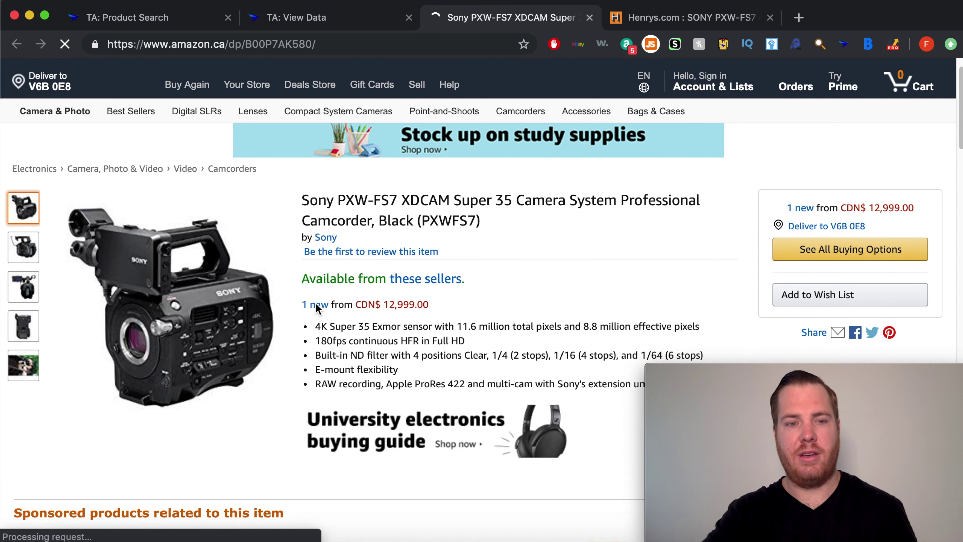
Compare the CDN$12,999.00 Amazon.ca listing with the Henry's page, then close both tabs
click(640, 21)
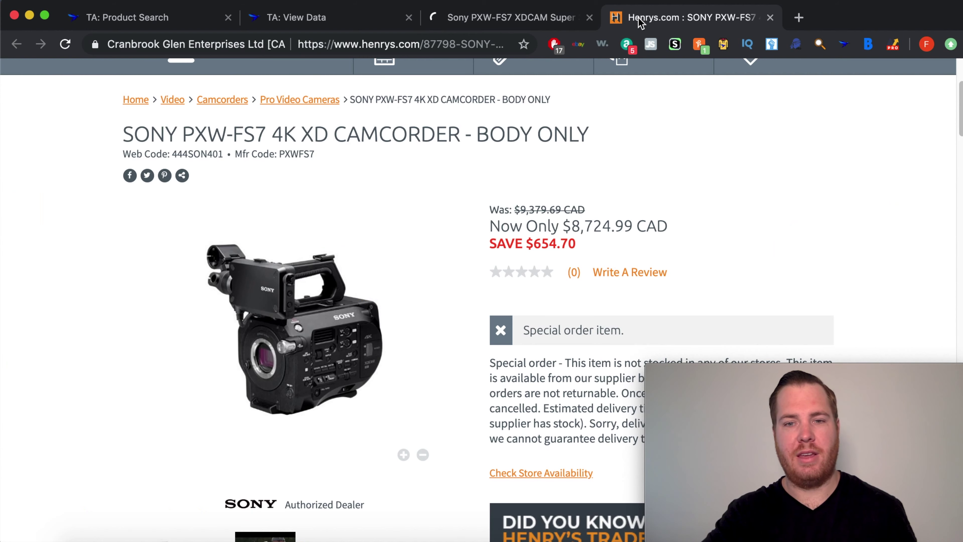
click(550, 21)
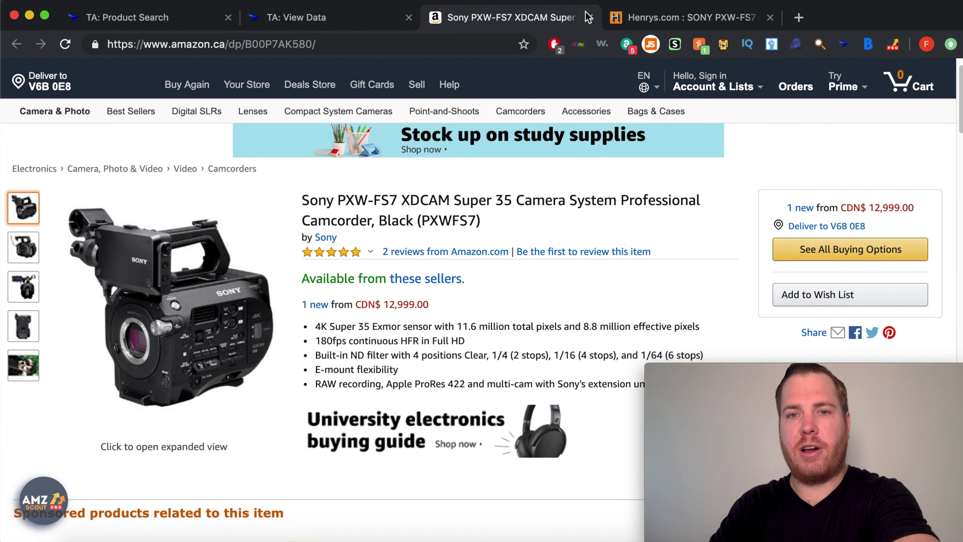
click(590, 18)
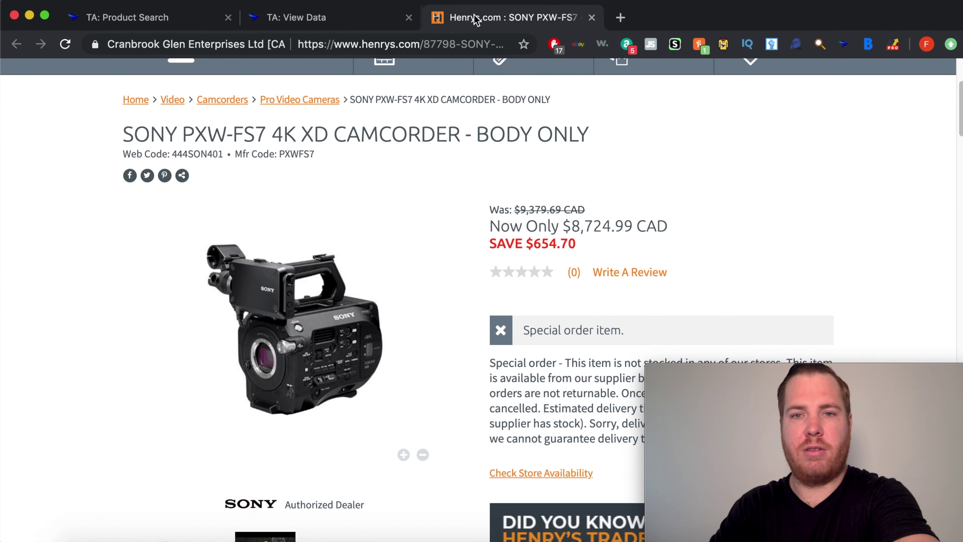
click(589, 18)
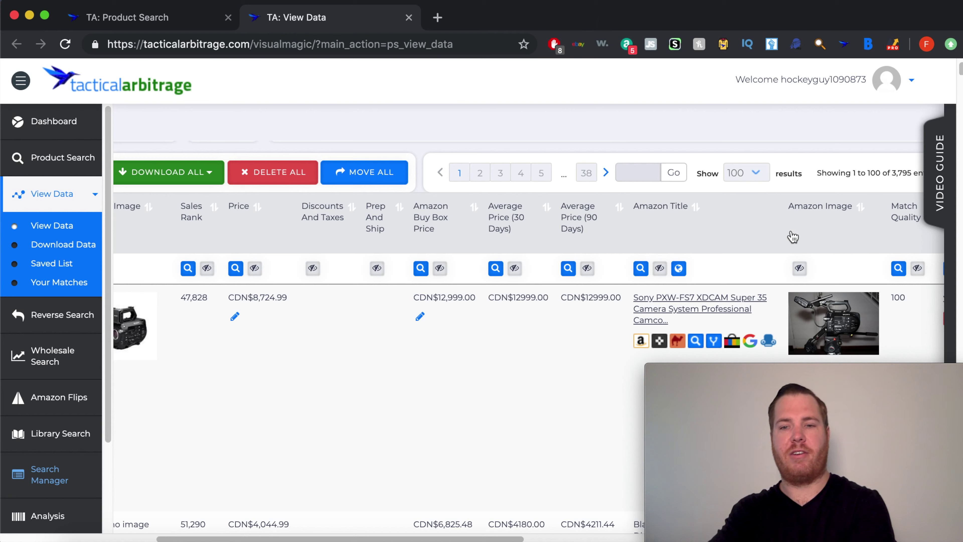
Check the Sony camera row's Gross Profit, Gross ROI and monthly sales, then sort by Estimated Monthly Sales
scroll(858, 323, right, 10)
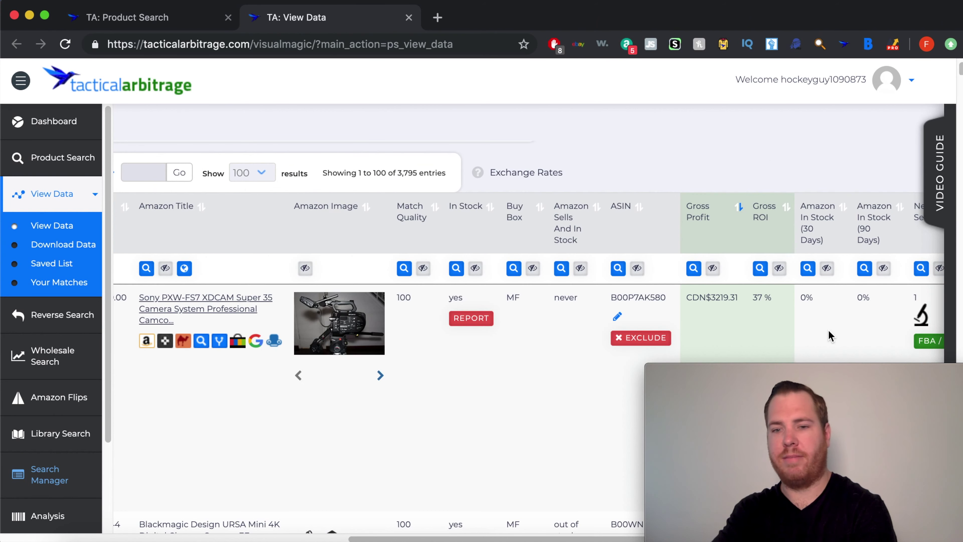
scroll(828, 334, left, 4)
scroll(828, 334, right, 10)
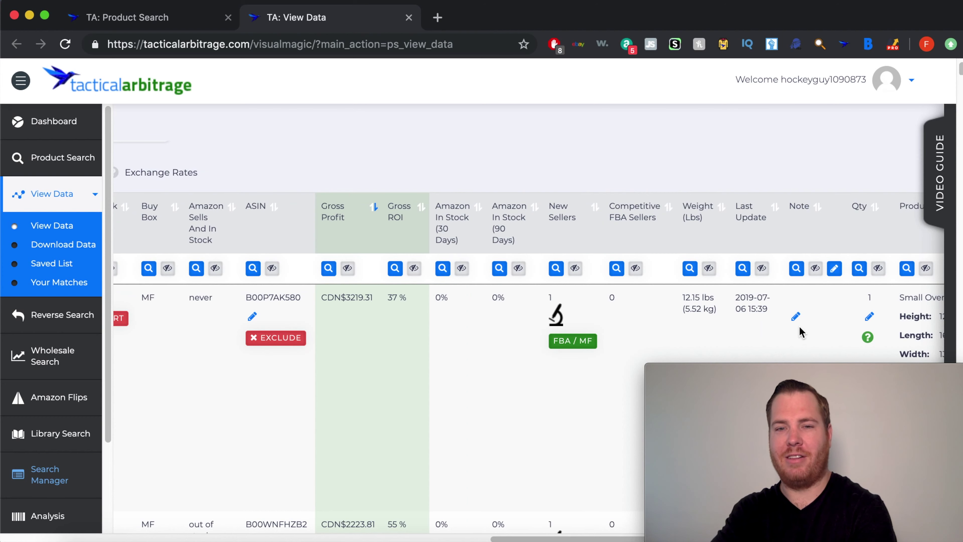
scroll(799, 326, right, 5)
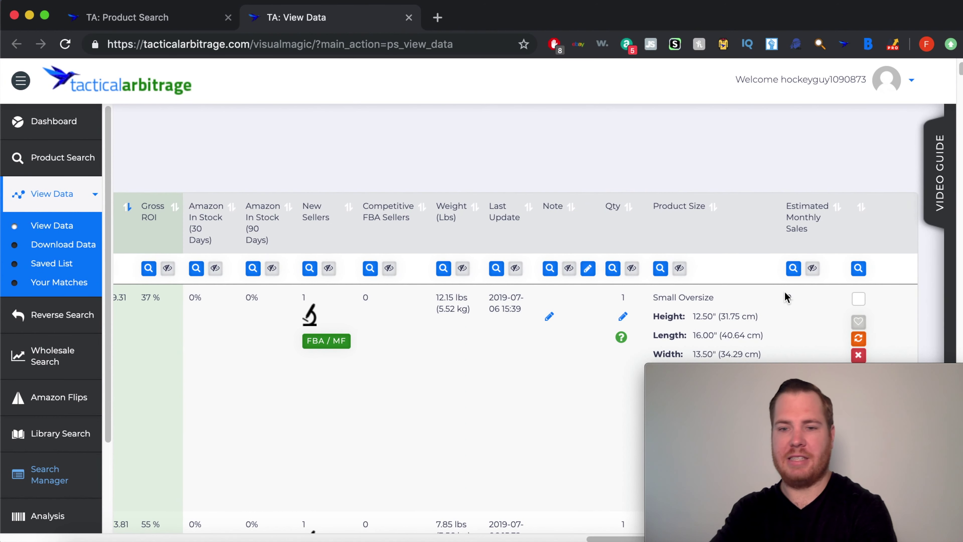
scroll(759, 309, left, 15)
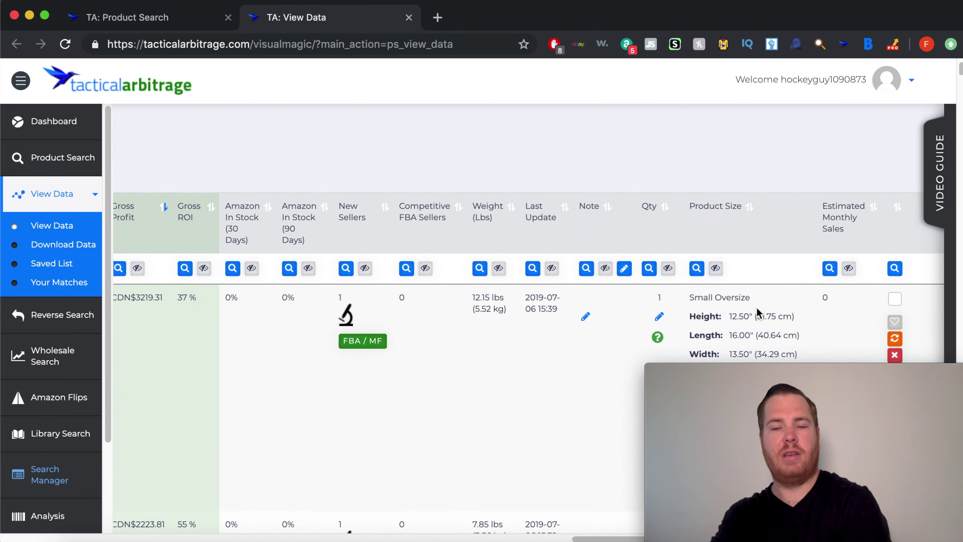
scroll(760, 313, left, 12)
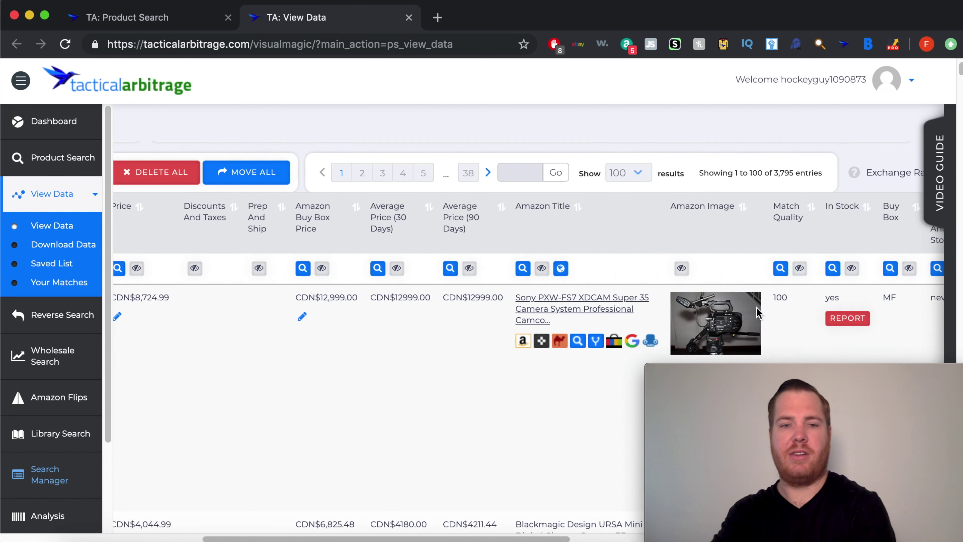
scroll(765, 305, right, 14)
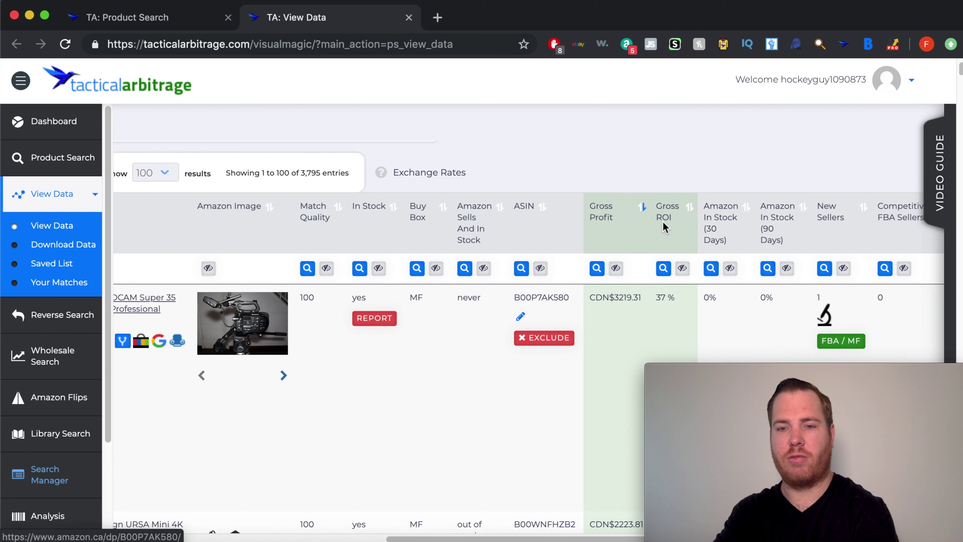
scroll(781, 254, right, 10)
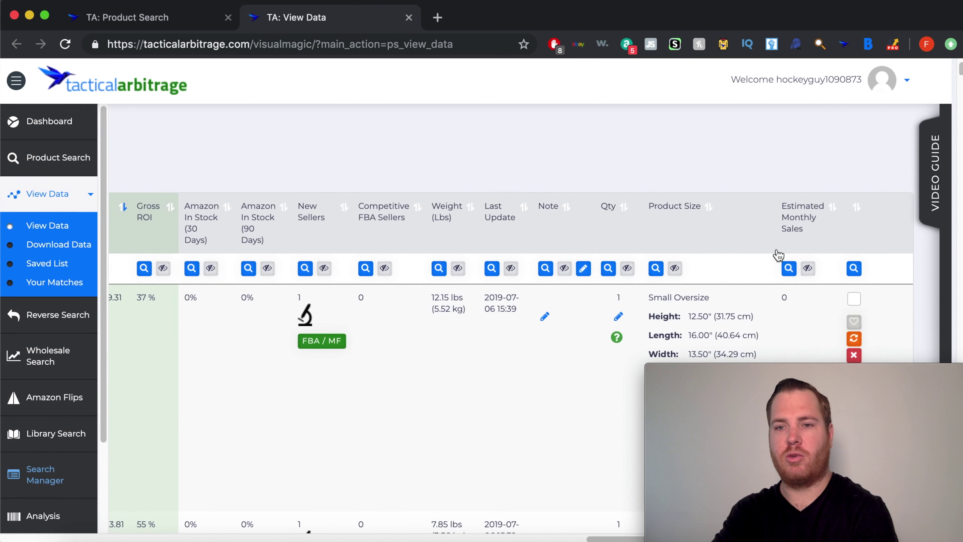
scroll(779, 255, left, 1)
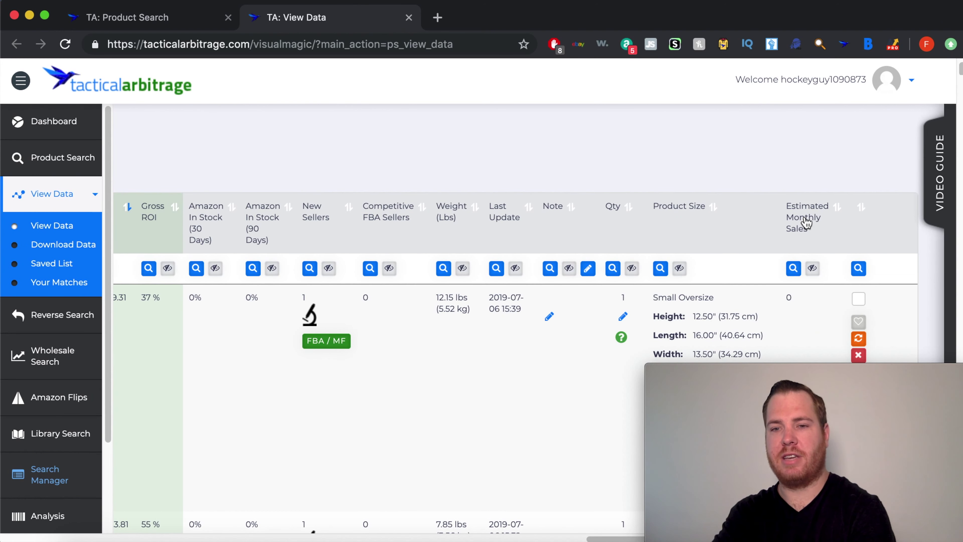
click(806, 223)
Browse the sorted View Data results and open The Source page for the TP-LINK Archer C2300 router
scroll(829, 310, down, 1)
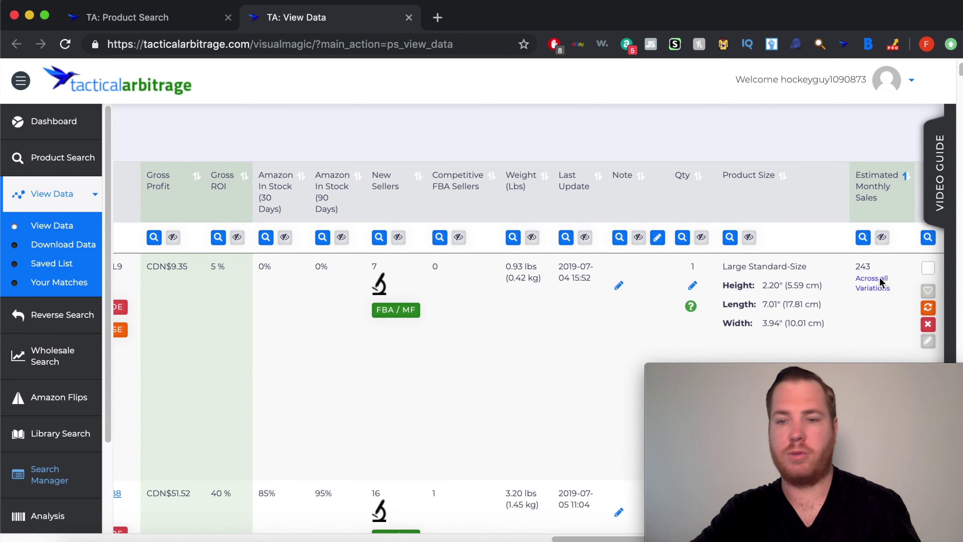
scroll(880, 280, down, 7)
scroll(878, 258, down, 3)
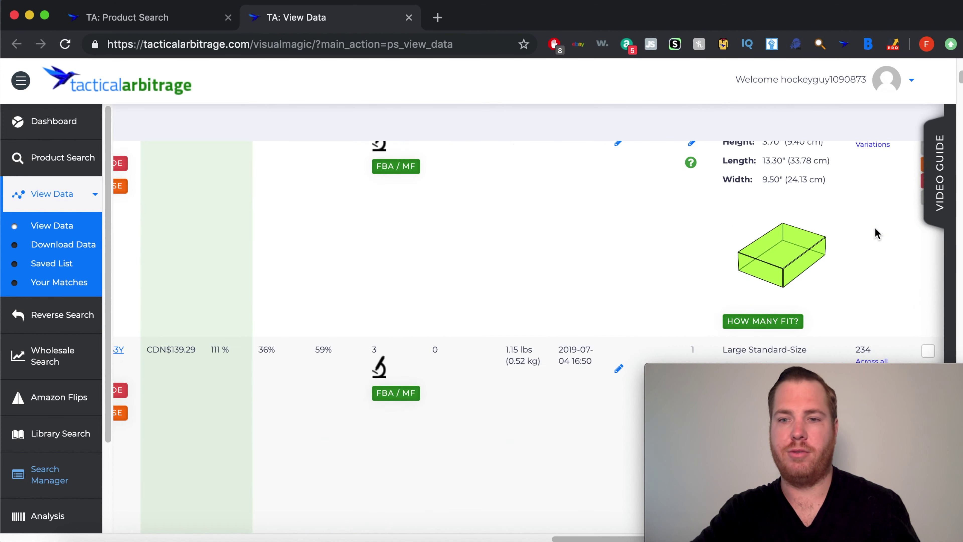
scroll(877, 232, down, 3)
scroll(821, 239, up, 8)
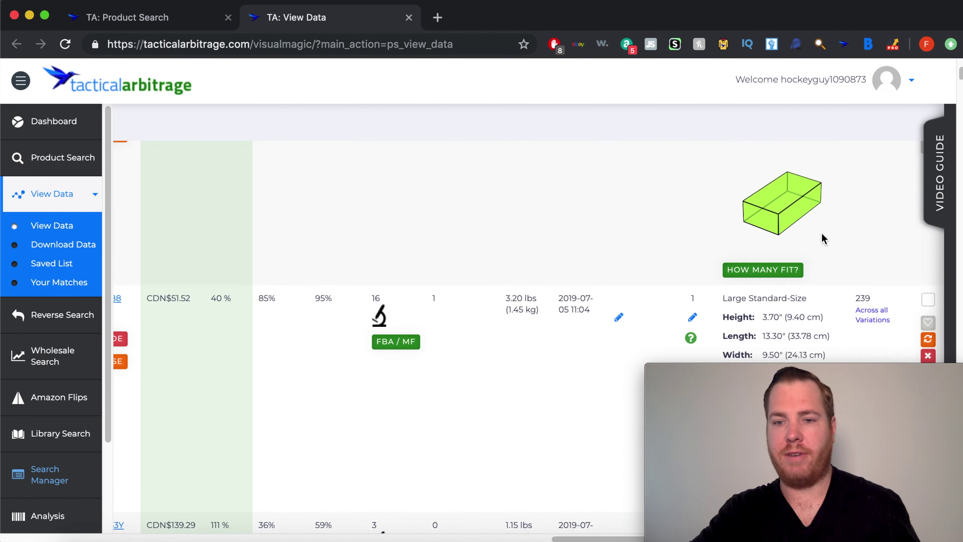
scroll(822, 232, down, 5)
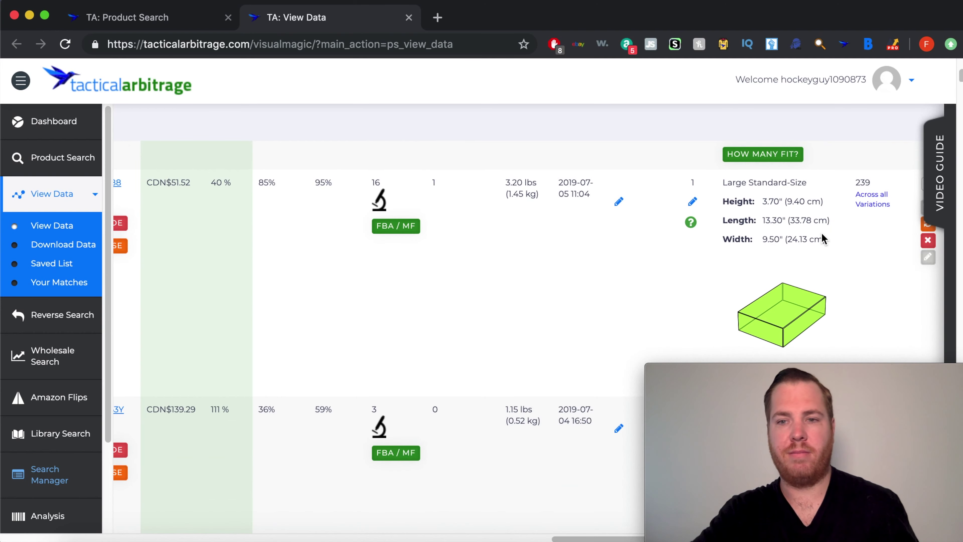
scroll(814, 270, up, 4)
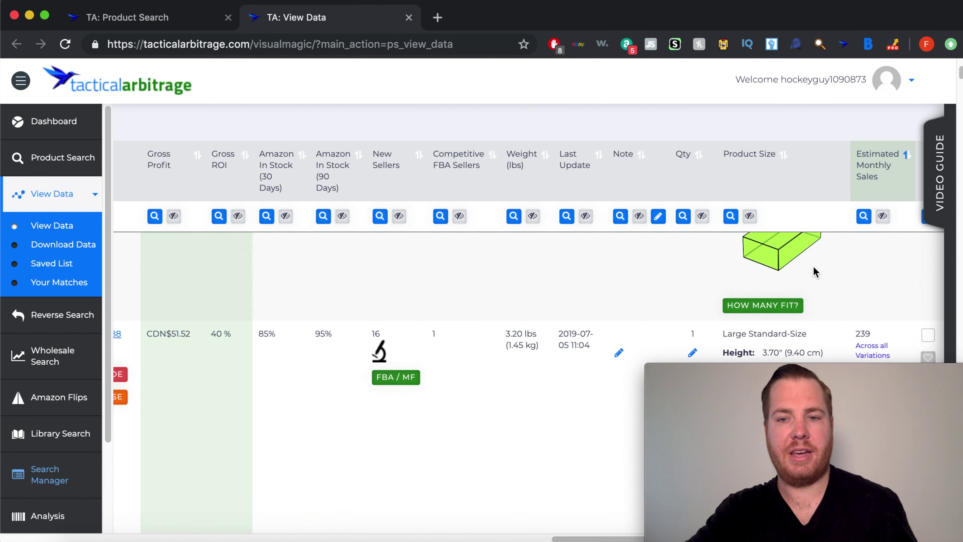
scroll(815, 271, left, 15)
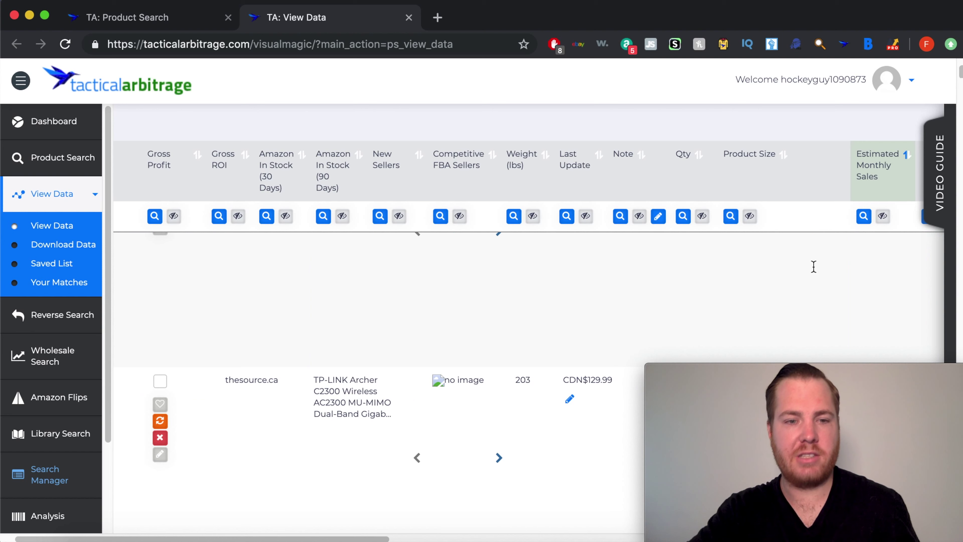
scroll(813, 266, down, 3)
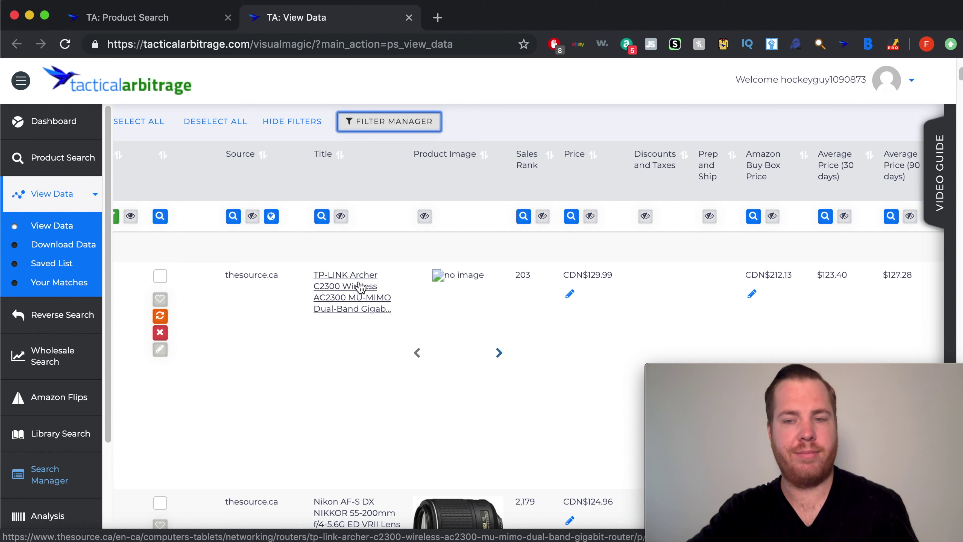
click(360, 287)
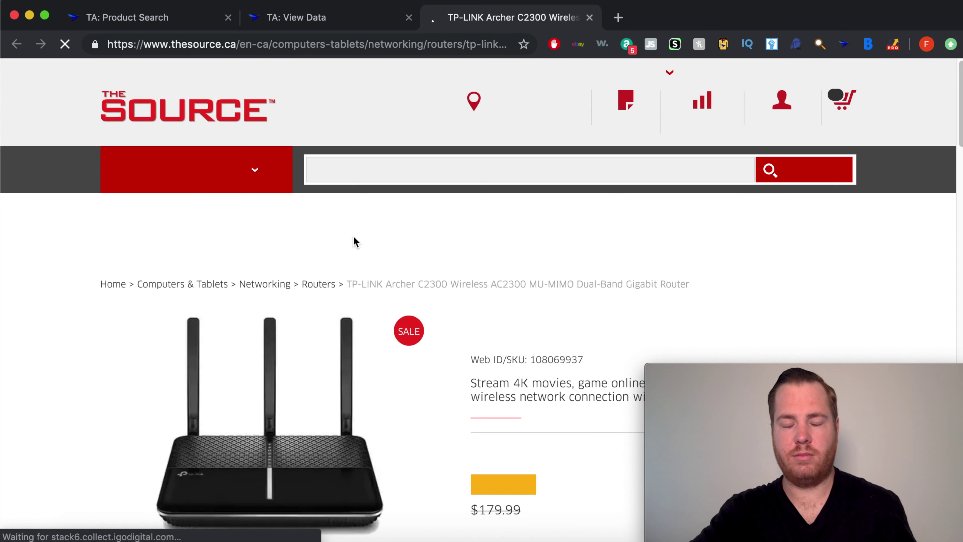
Review the TP-LINK Archer C2300 page at $129.99, out of stock online, then return to View Data
scroll(429, 291, down, 3)
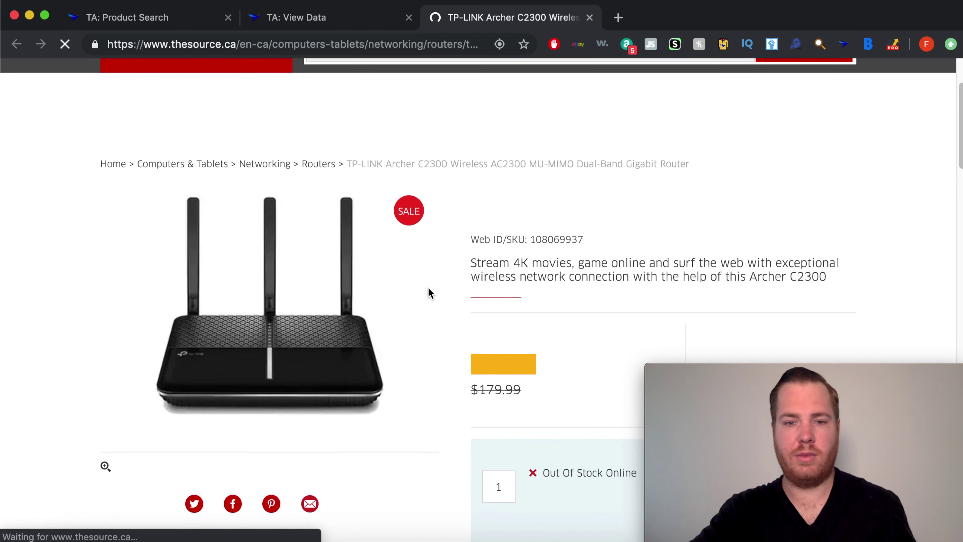
scroll(429, 293, down, 3)
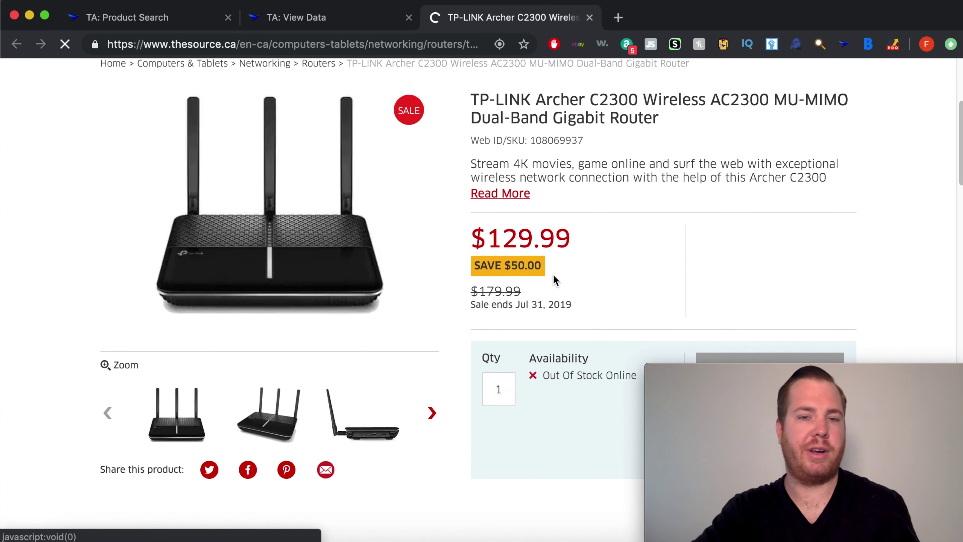
click(341, 28)
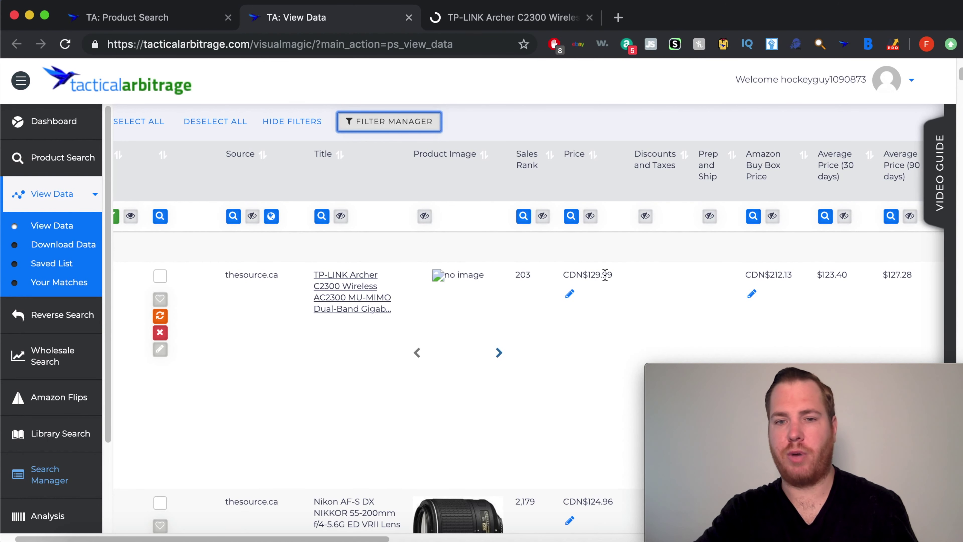
Scroll across the TP-LINK router row to read its Amazon price, gross profit and 40% ROI
scroll(615, 277, right, 10)
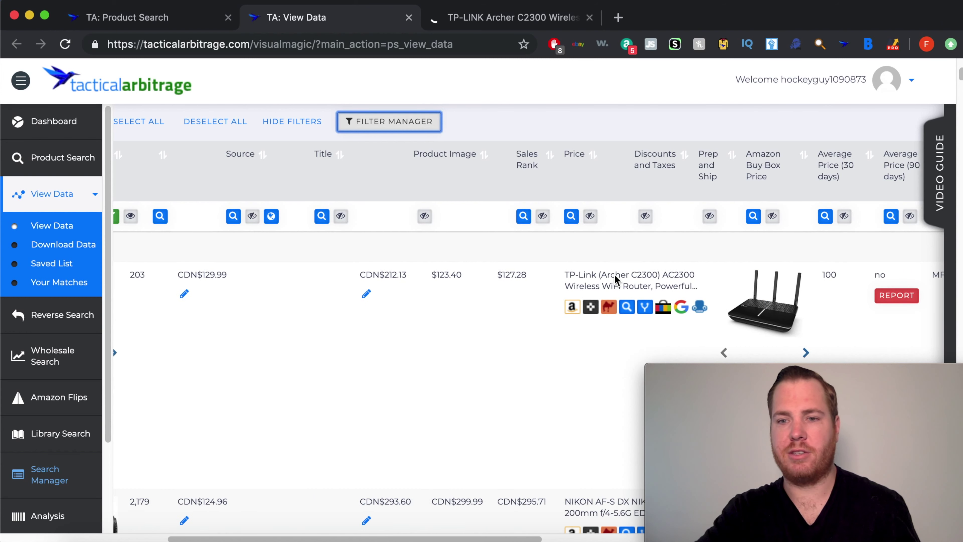
scroll(616, 278, right, 12)
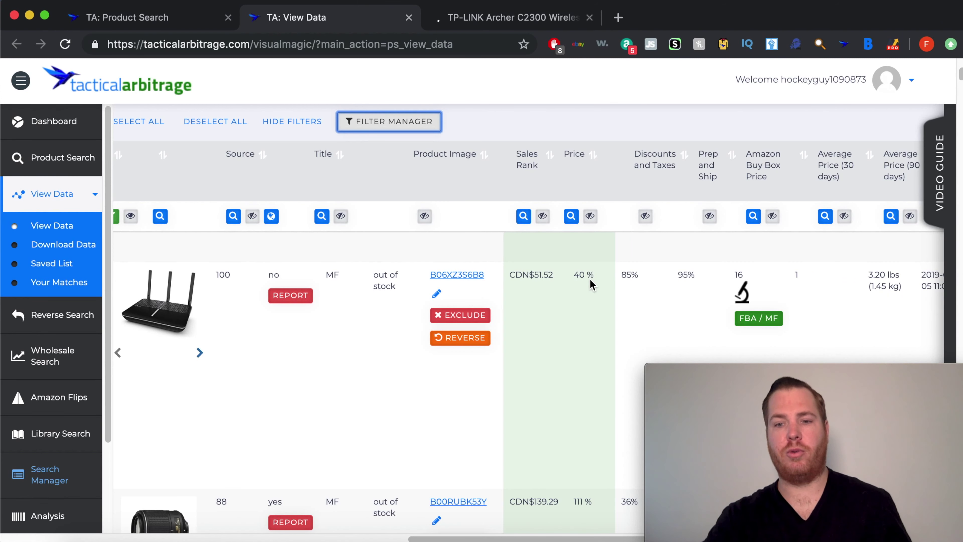
scroll(590, 279, left, 12)
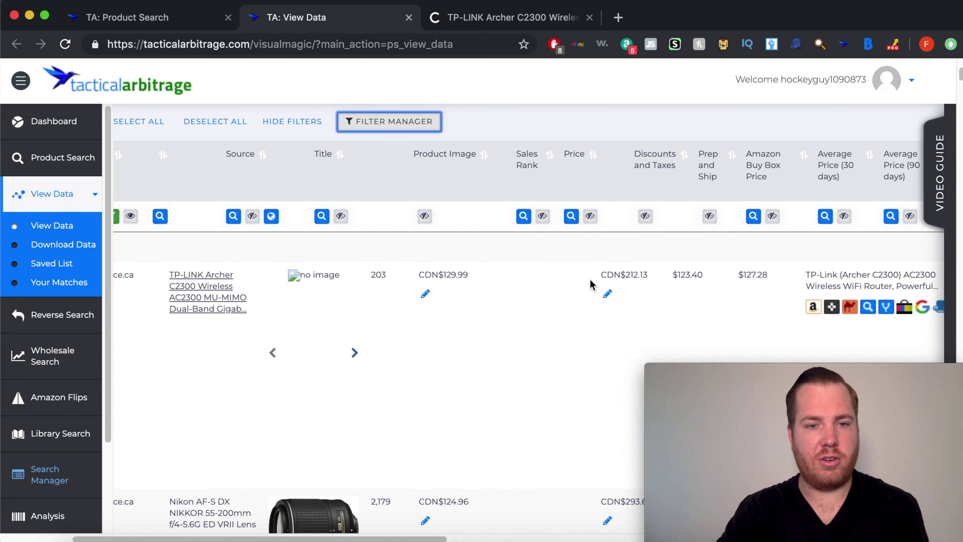
scroll(591, 279, right, 10)
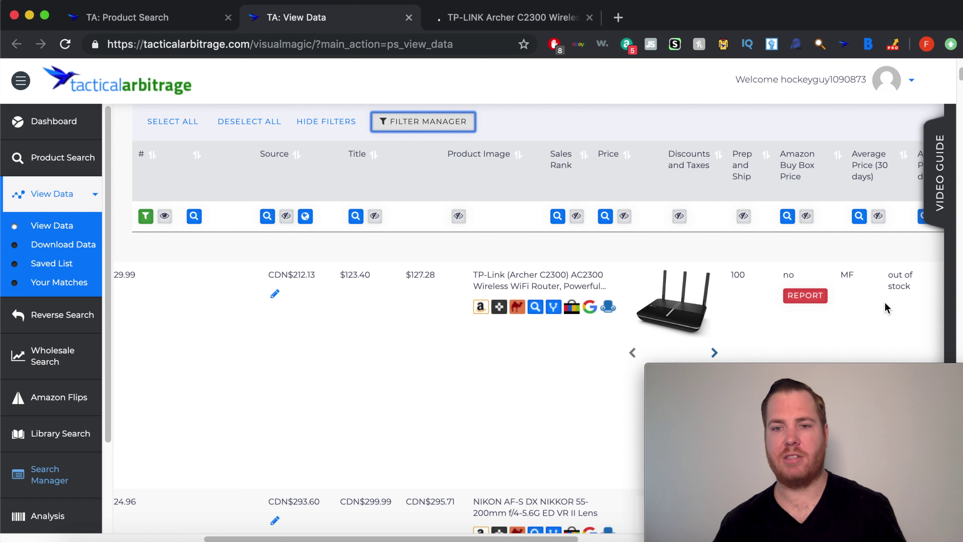
scroll(885, 303, right, 3)
scroll(886, 306, right, 5)
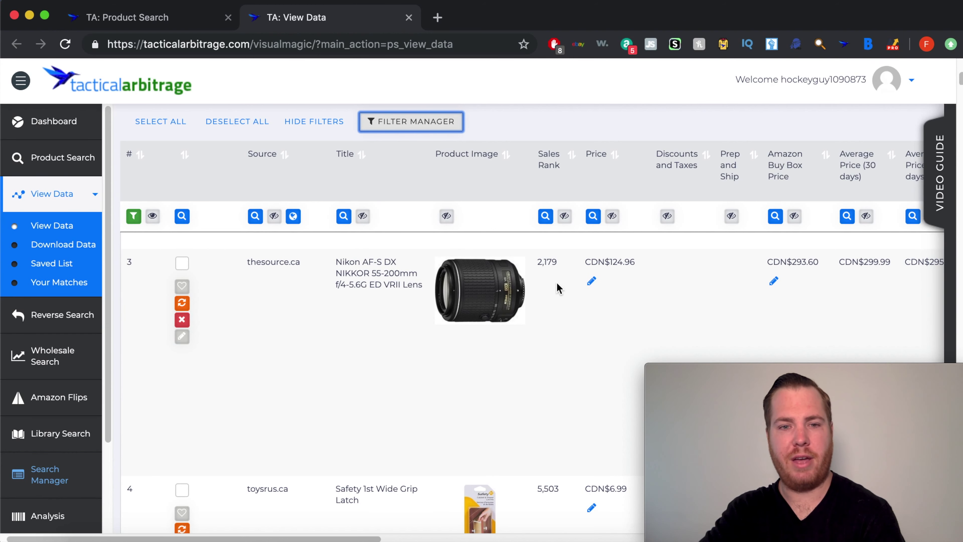
Scroll across the Nikon 55-200mm lens row to read its CDN$124.96 price and 111% ROI
scroll(572, 288, right, 3)
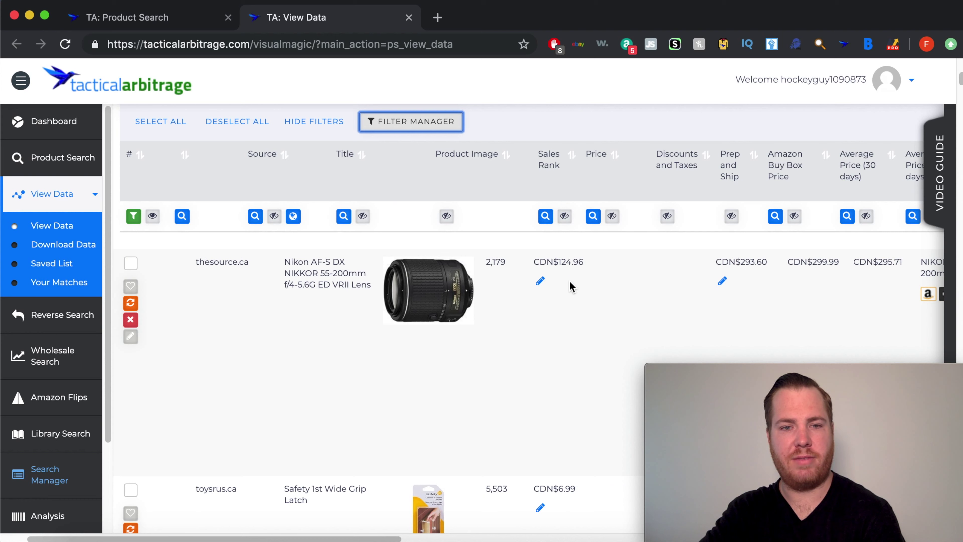
scroll(572, 287, right, 5)
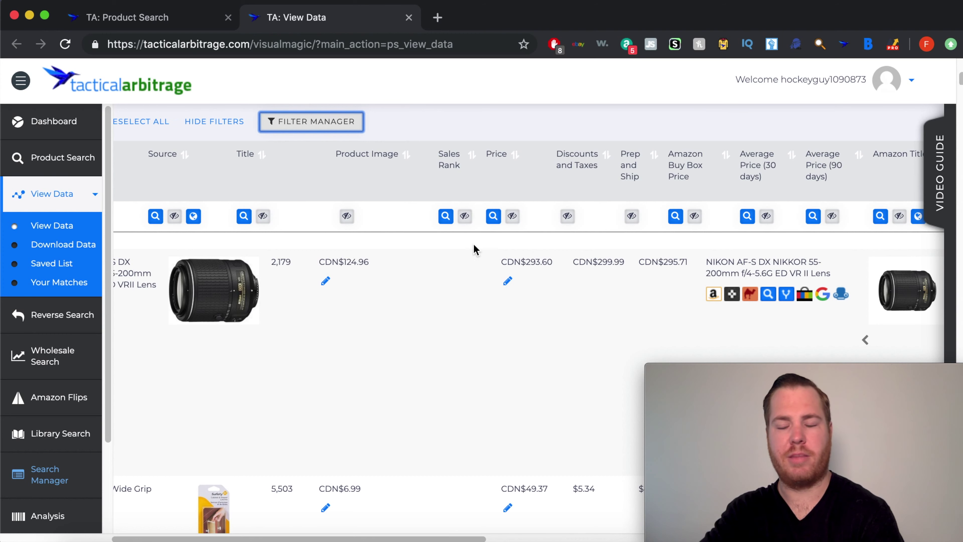
scroll(640, 310, right, 10)
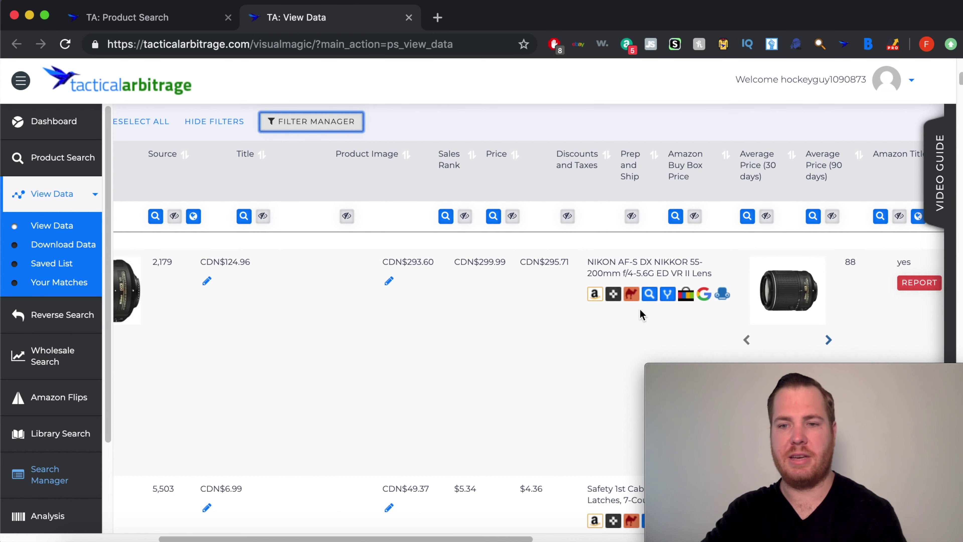
scroll(639, 309, right, 1)
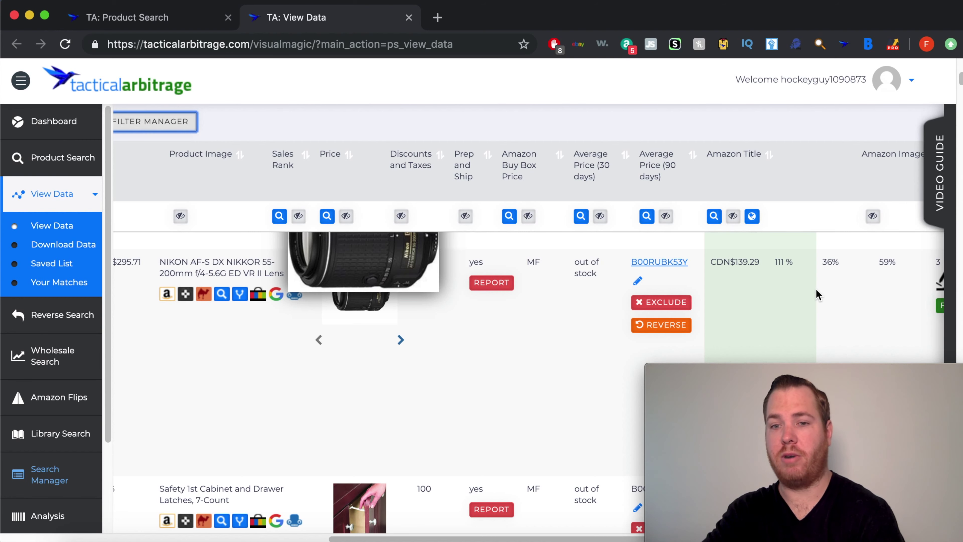
scroll(850, 296, right, 6)
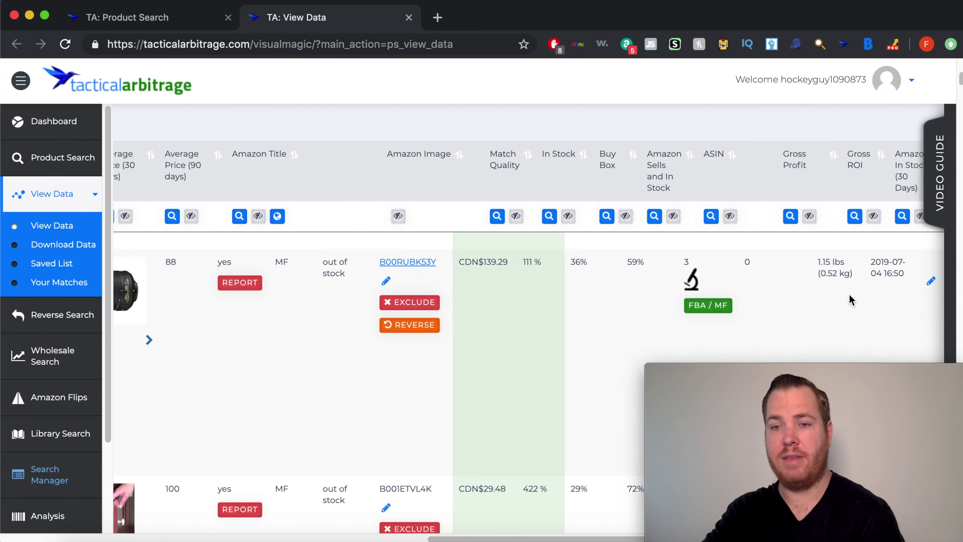
scroll(849, 294, right, 7)
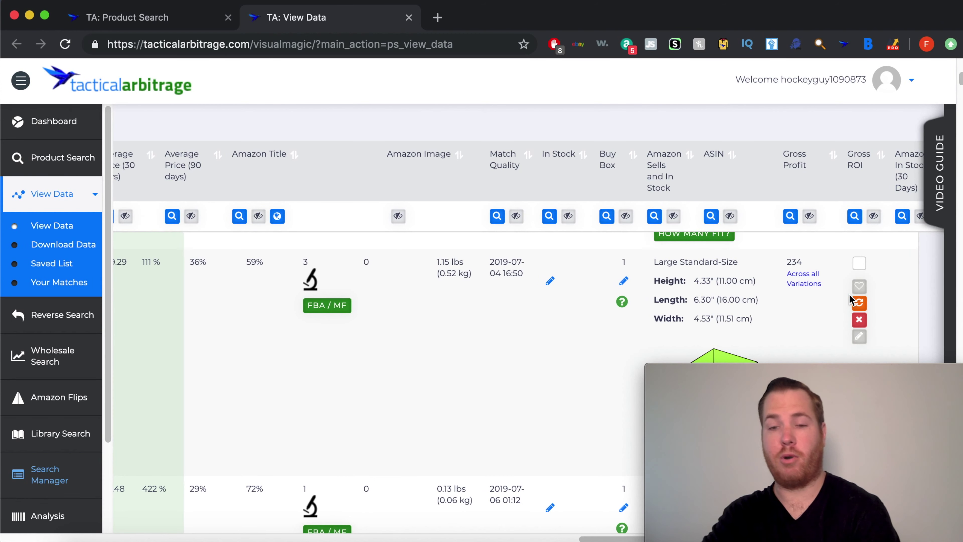
scroll(849, 300, left, 10)
scroll(851, 300, left, 5)
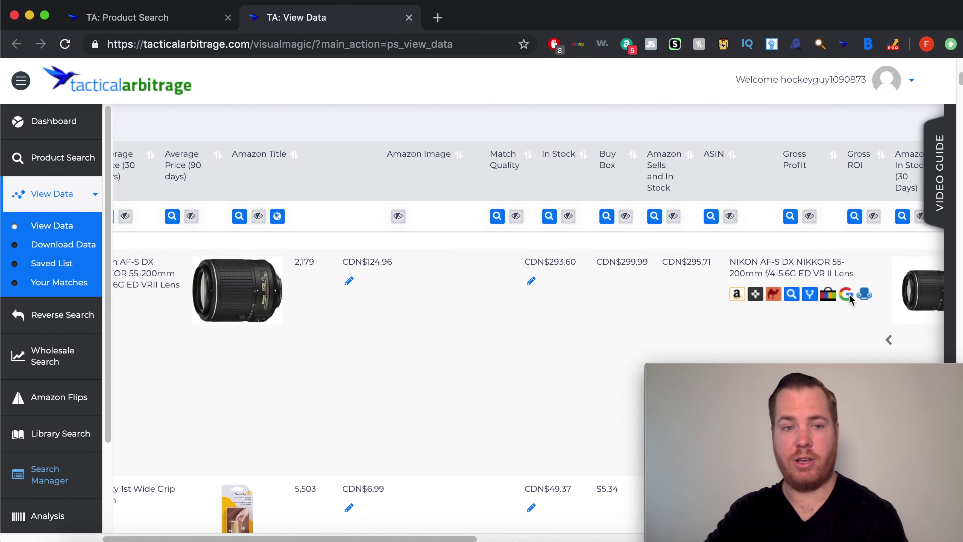
scroll(430, 320, up, 2)
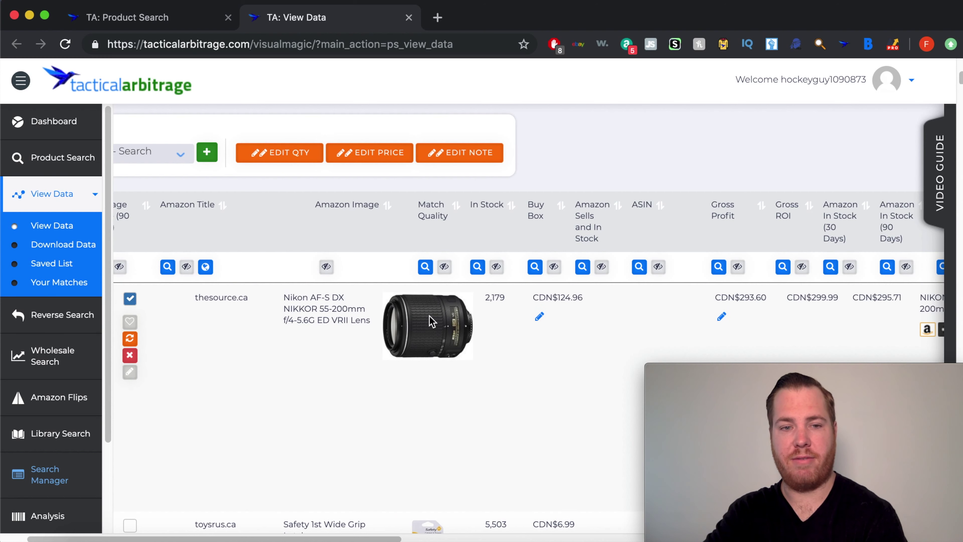
Check the Nikon AF-S DX NIKKOR 55-200mm lens page at $124.96, out of stock, and close it
click(325, 310)
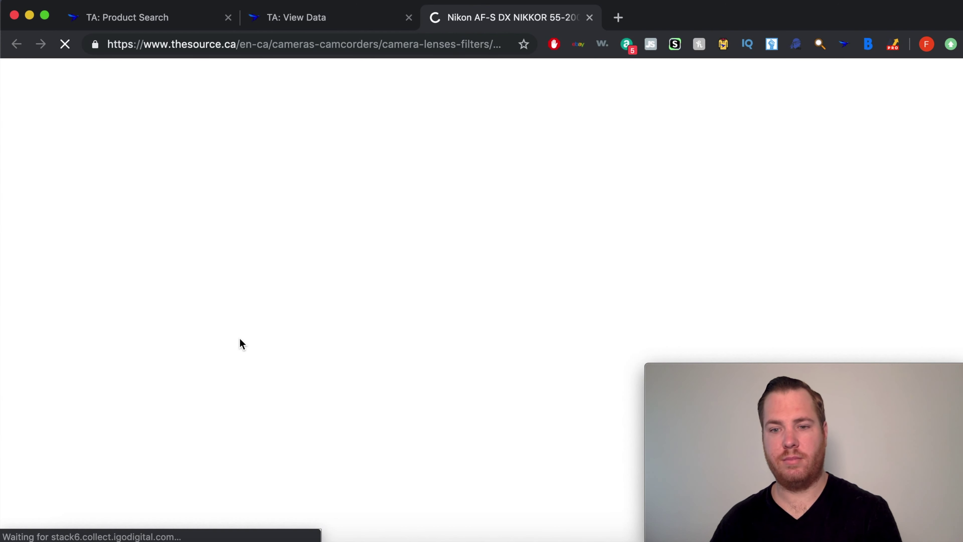
scroll(244, 331, down, 2)
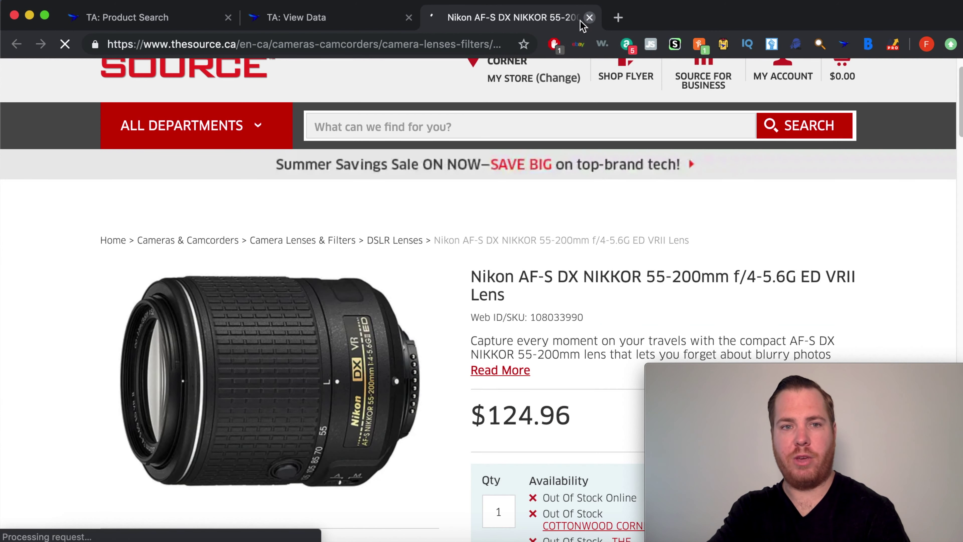
click(304, 23)
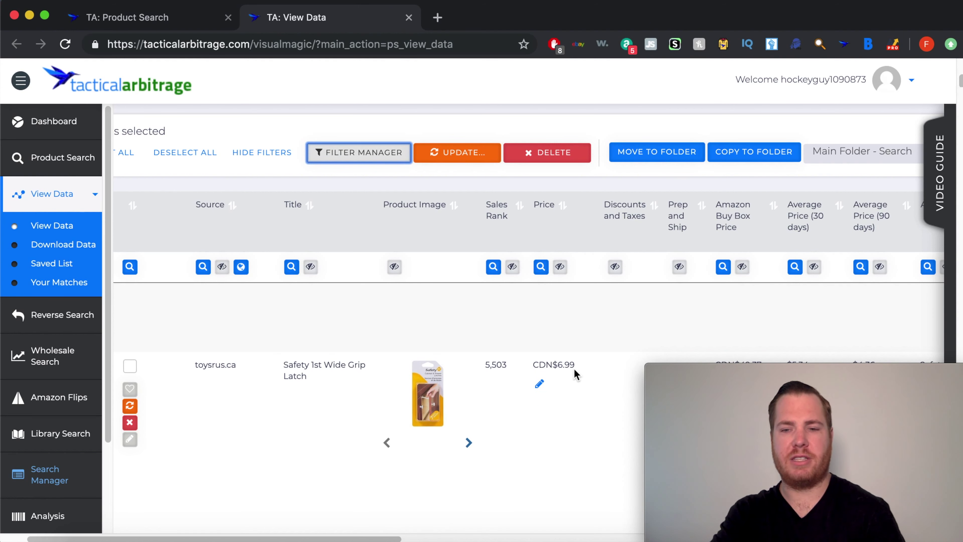
Scroll down past the Samsung tablet row, scanning its columns left and right
scroll(575, 369, down, 4)
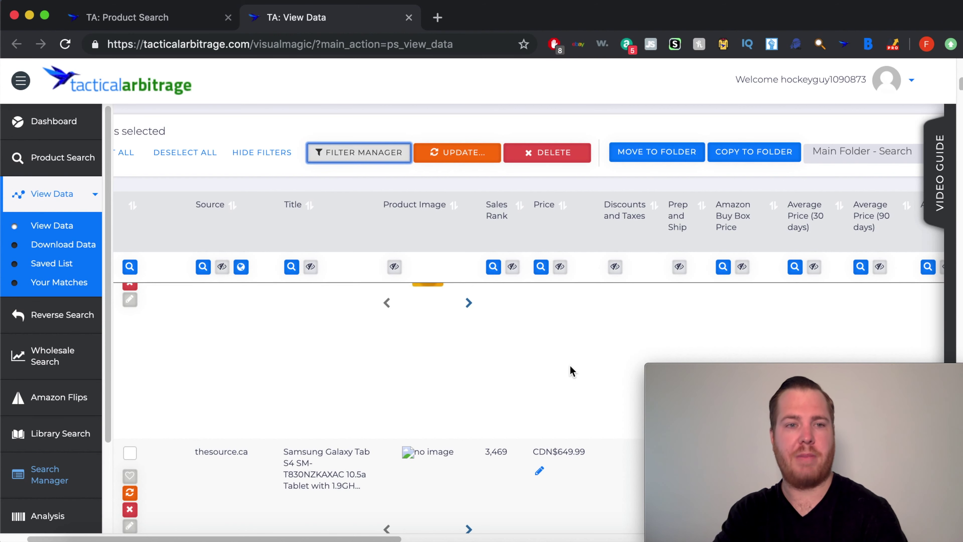
scroll(572, 371, down, 3)
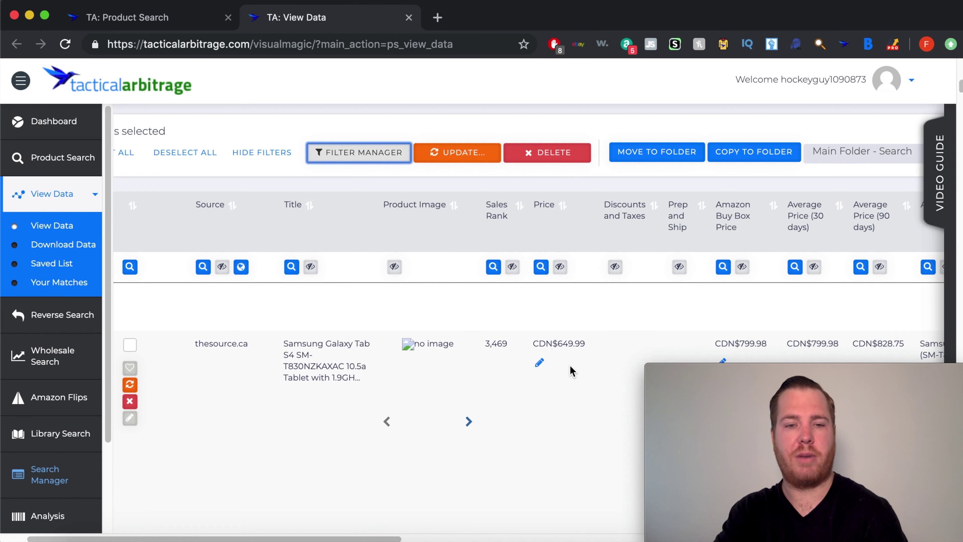
scroll(572, 371, right, 10)
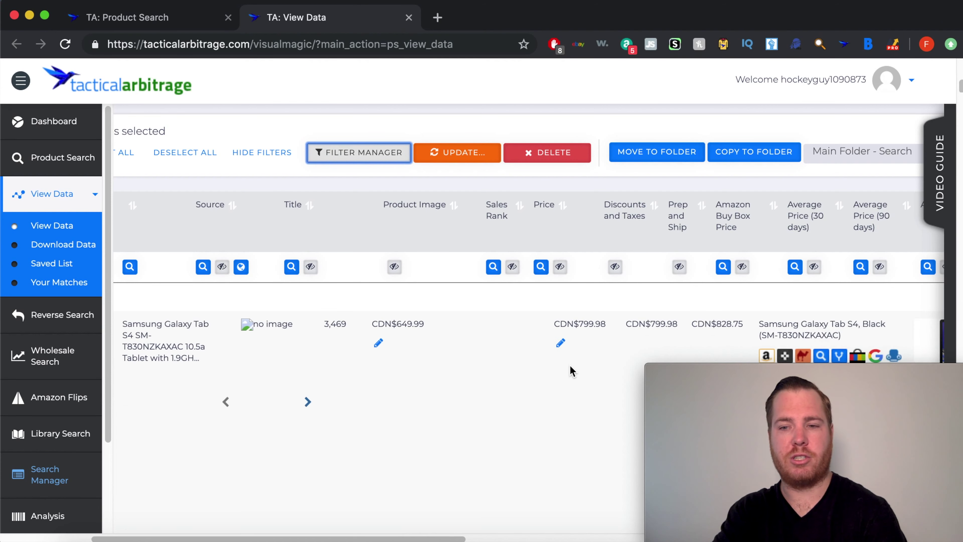
scroll(570, 365, right, 10)
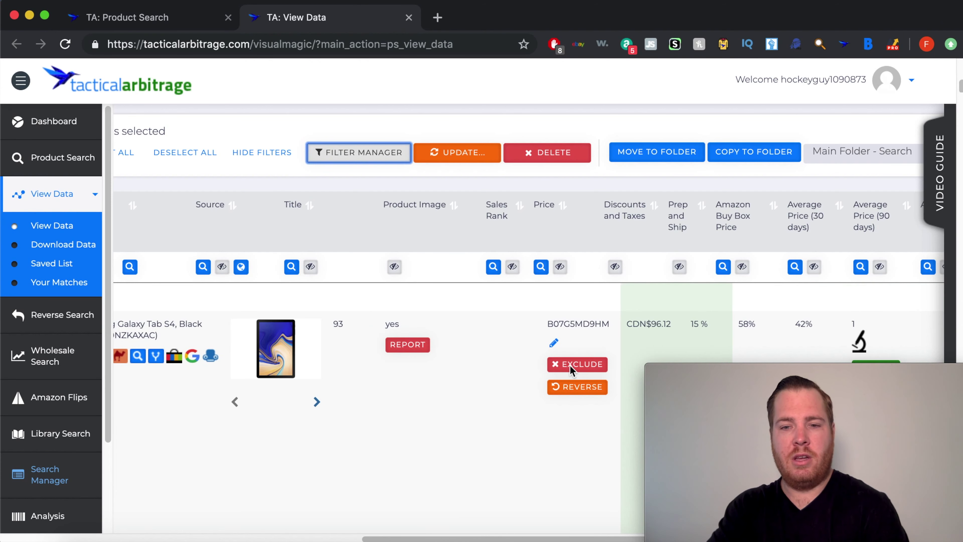
scroll(569, 365, left, 9)
scroll(571, 371, left, 15)
scroll(571, 370, right, 20)
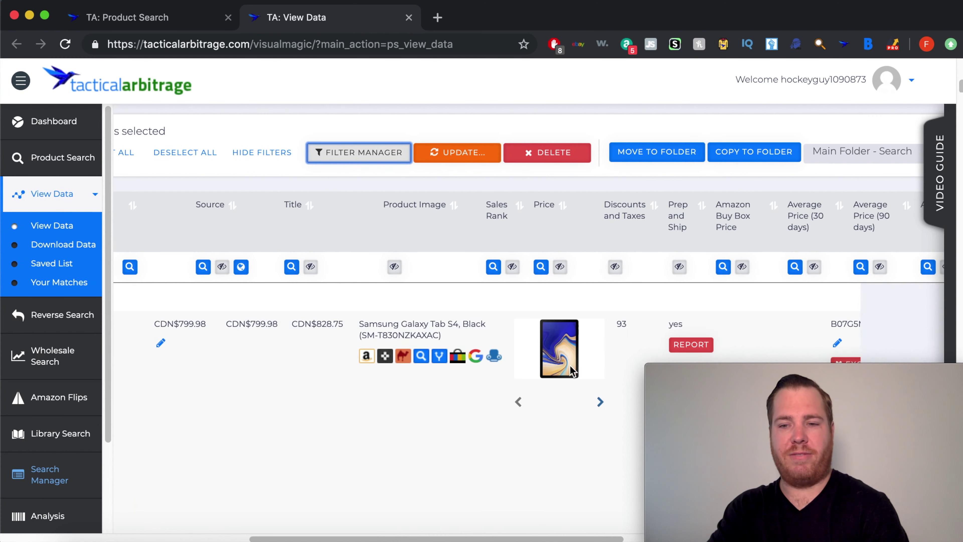
scroll(571, 370, right, 3)
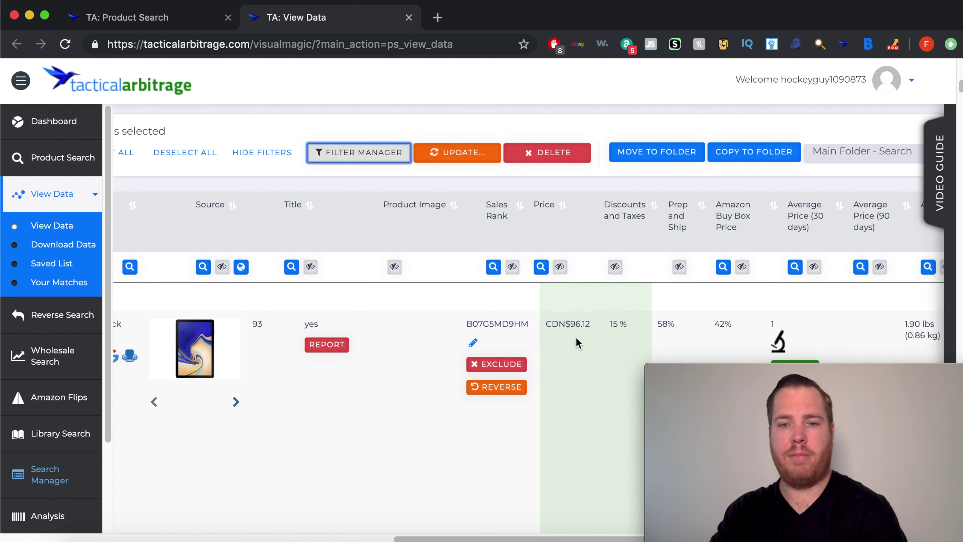
scroll(575, 334, left, 15)
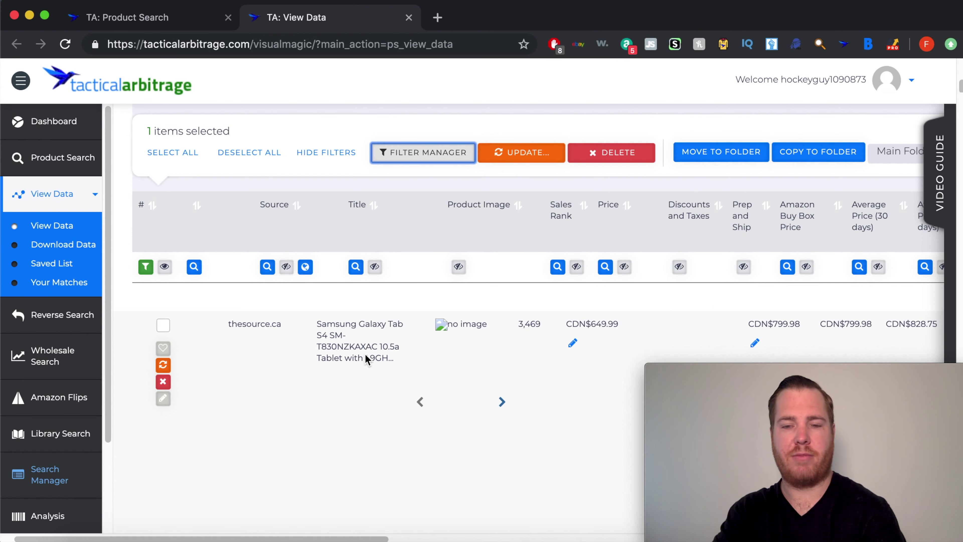
Scroll down to the toysrus.ca Radio Flyer 3-in-1 EZ Fold Wagon row, read it across, and open its page
scroll(384, 392, down, 3)
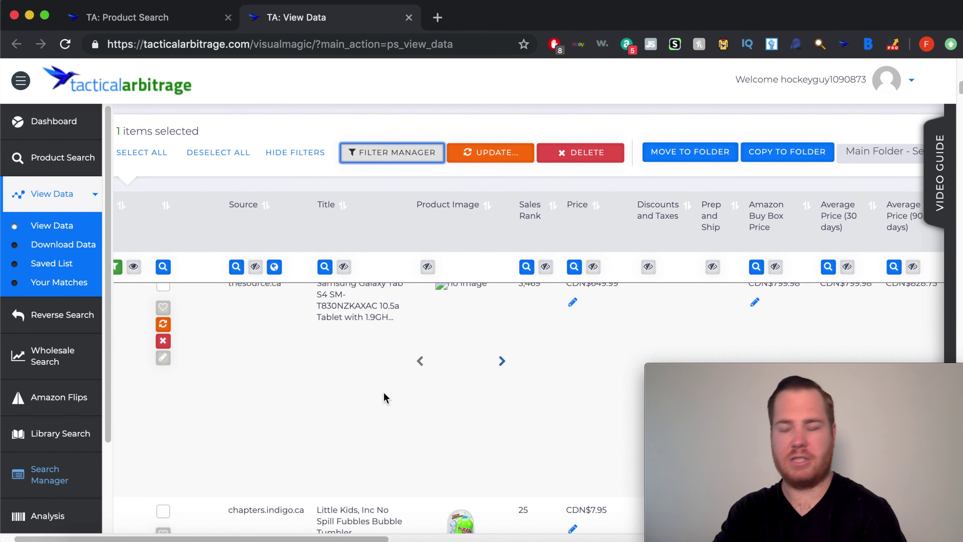
scroll(383, 396, down, 3)
scroll(384, 393, down, 1)
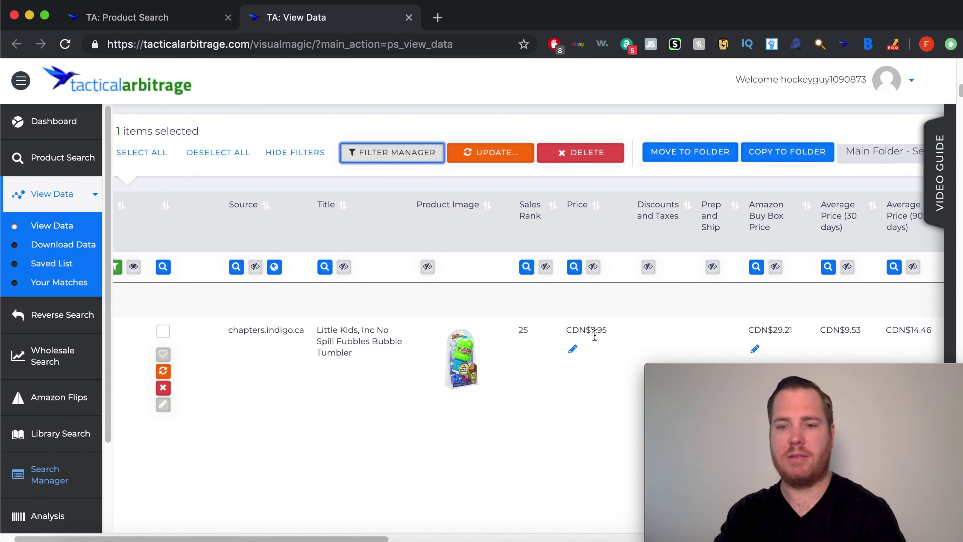
scroll(595, 336, down, 2)
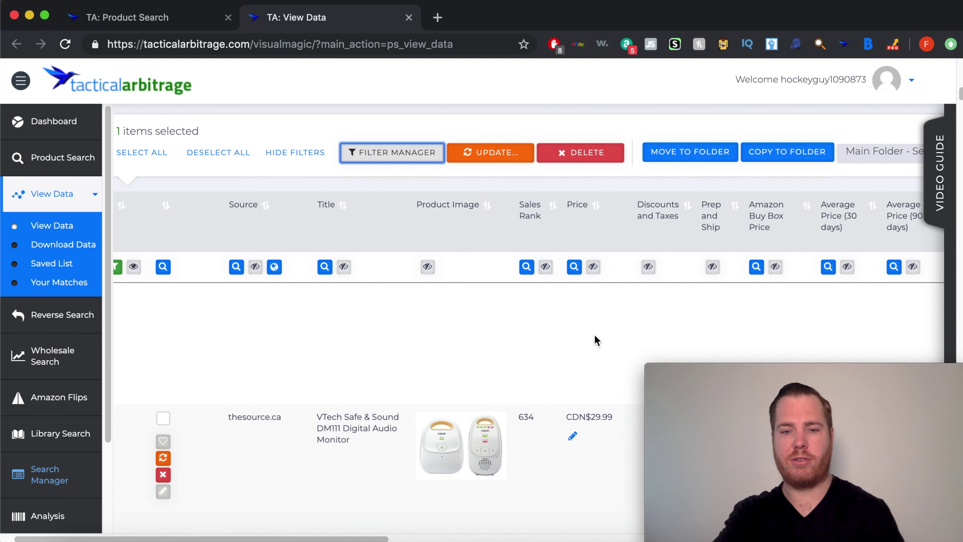
scroll(598, 341, down, 5)
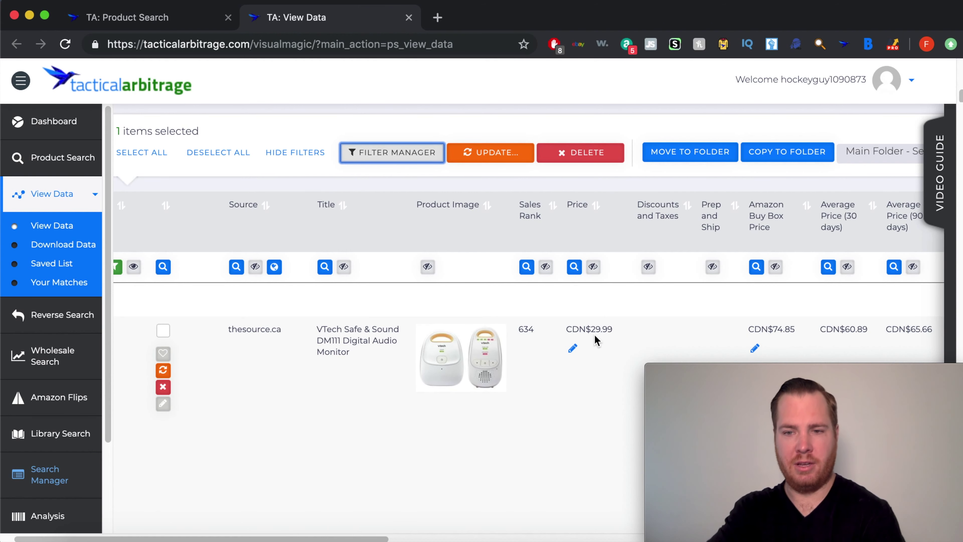
scroll(595, 340, down, 9)
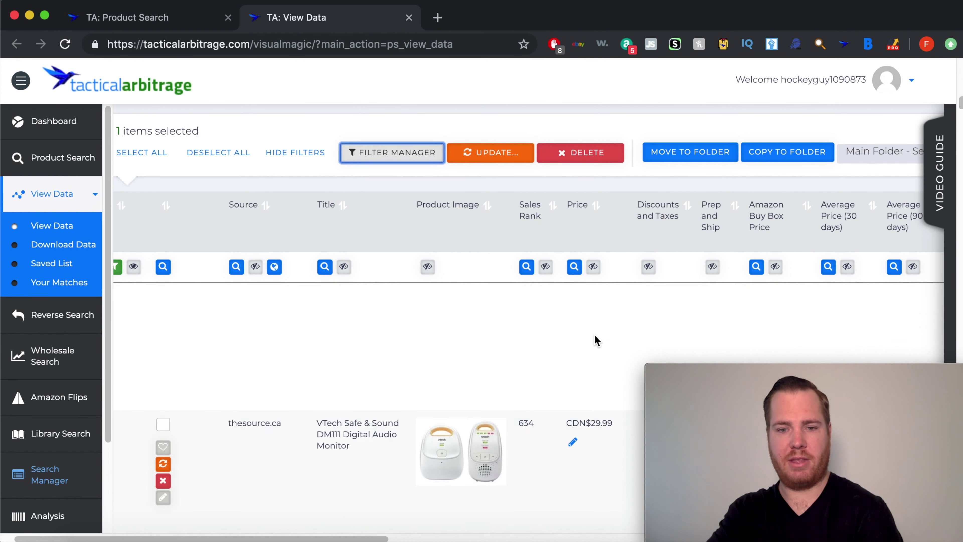
scroll(596, 337, down, 6)
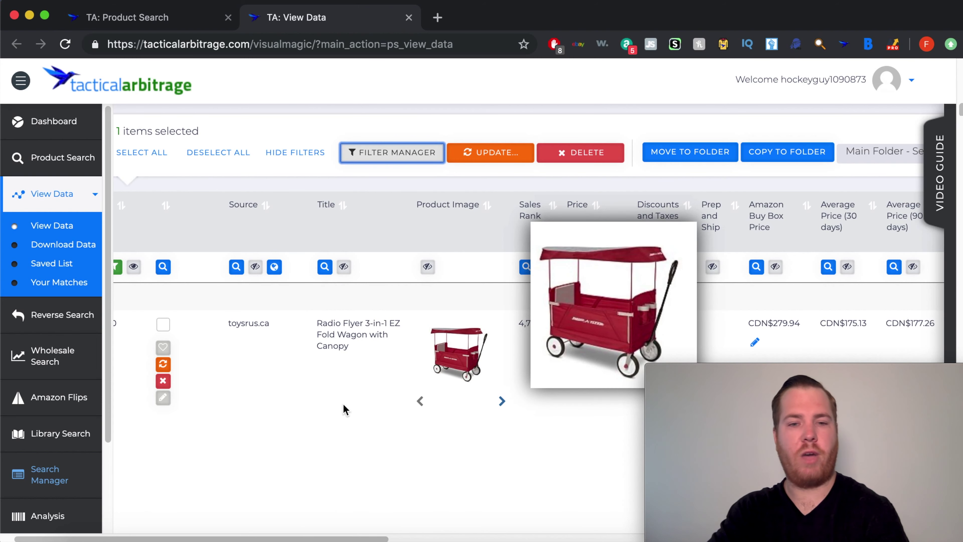
scroll(352, 389, right, 6)
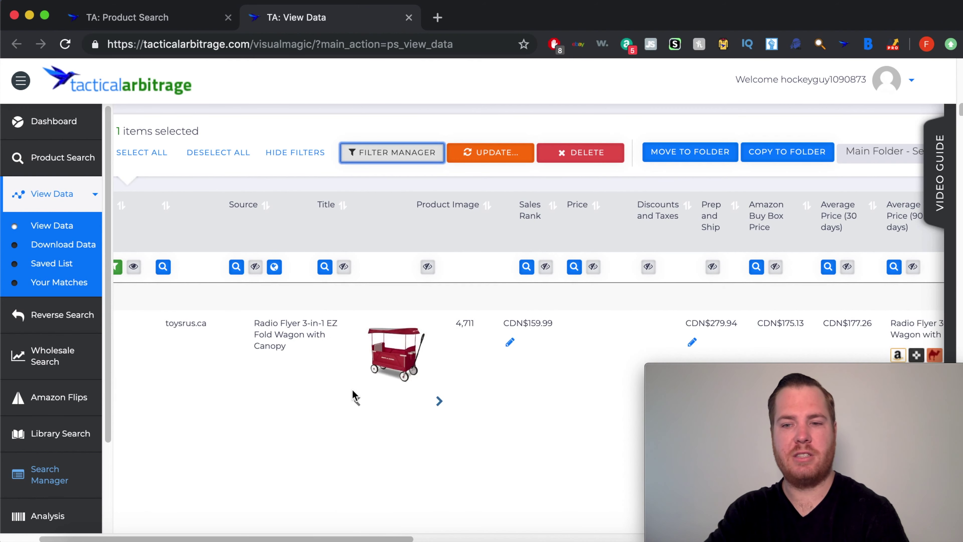
scroll(352, 390, right, 14)
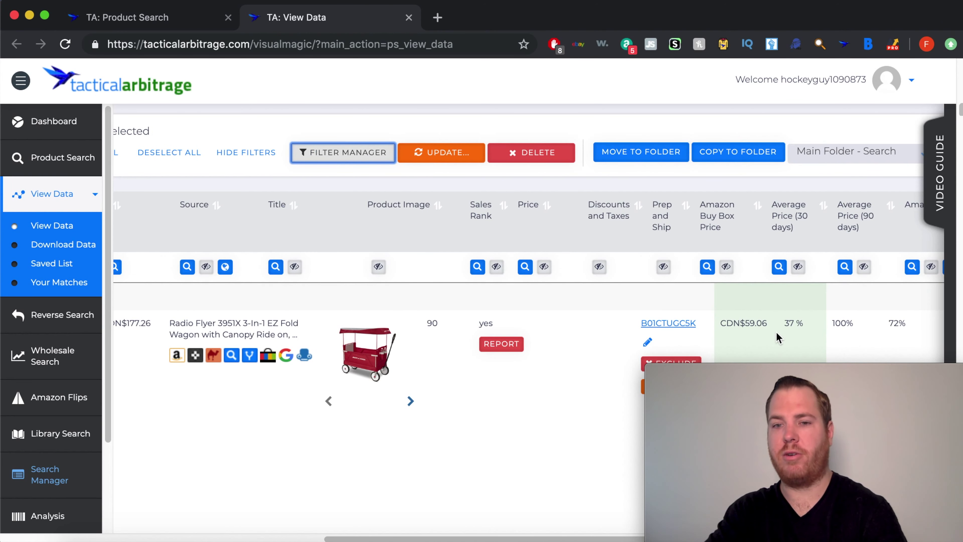
scroll(678, 324, left, 13)
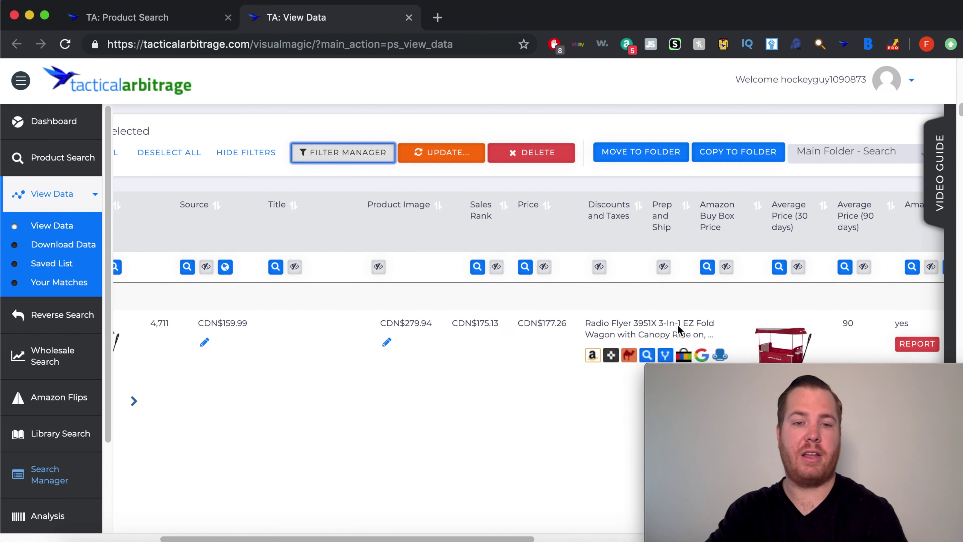
scroll(679, 331, left, 8)
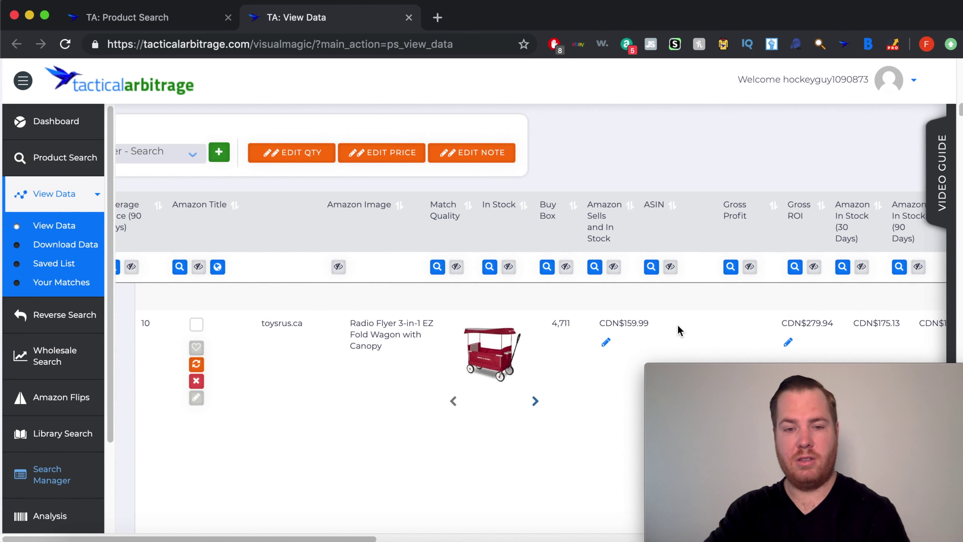
click(394, 338)
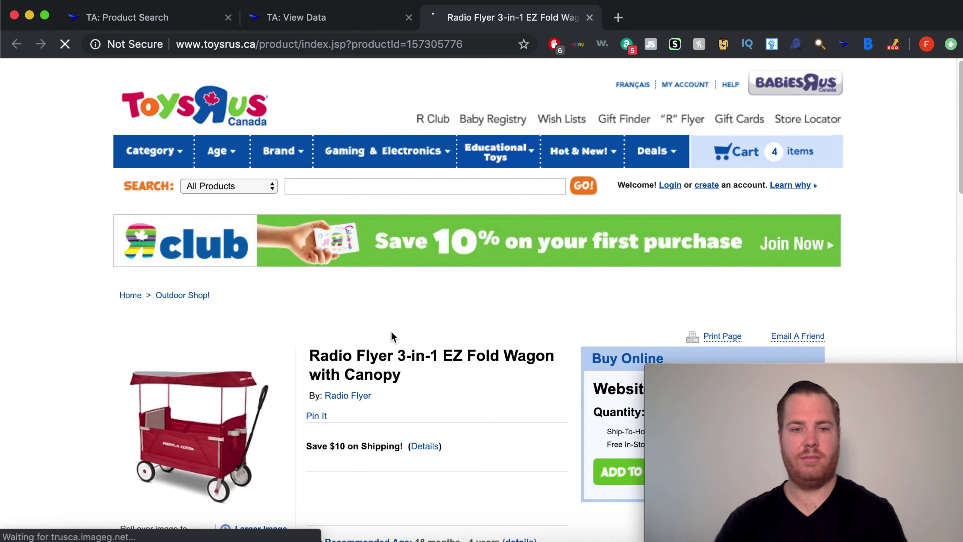
Dismiss the Welcome Back popup, confirm the wagon's $159.99 toysrus.ca price, and close the tab
scroll(393, 336, down, 5)
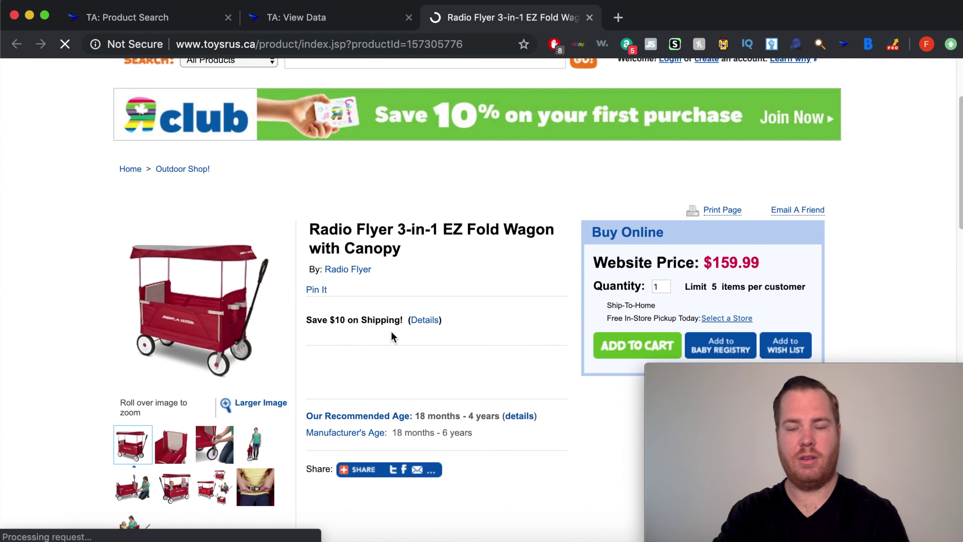
scroll(706, 295, up, 3)
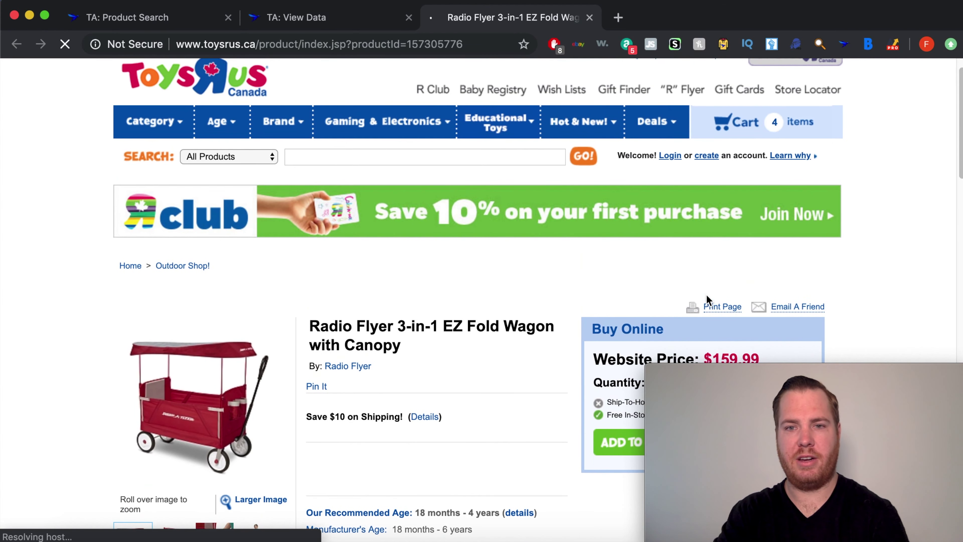
scroll(707, 295, down, 3)
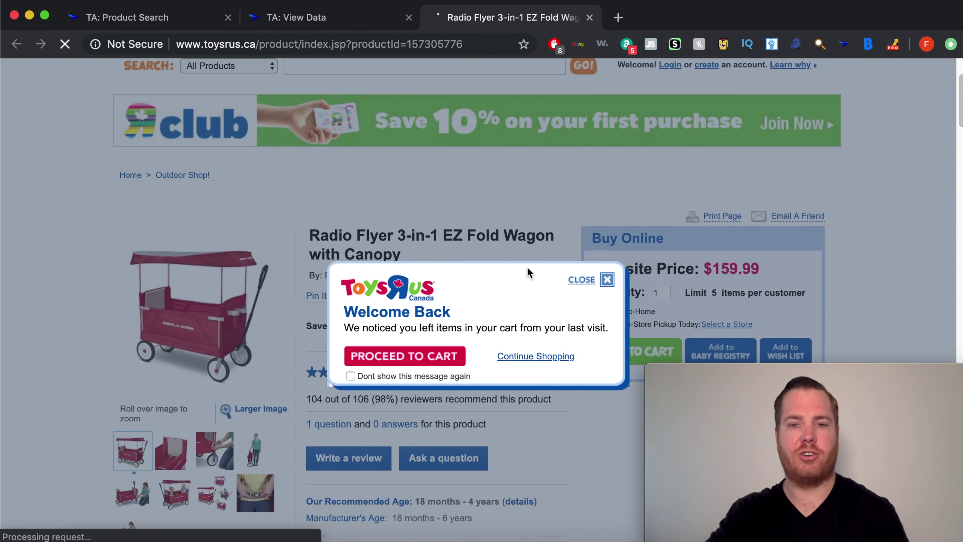
click(608, 280)
scroll(817, 281, down, 1)
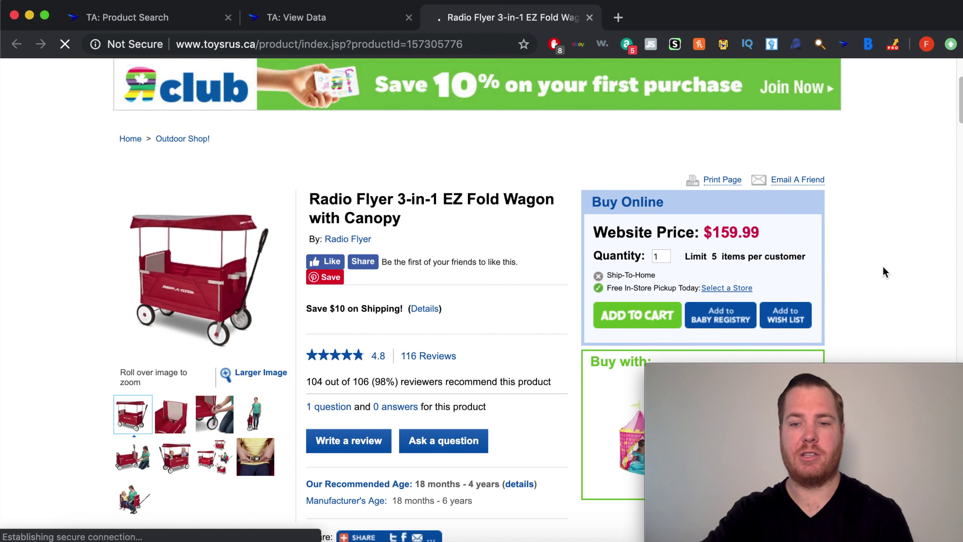
scroll(883, 267, down, 2)
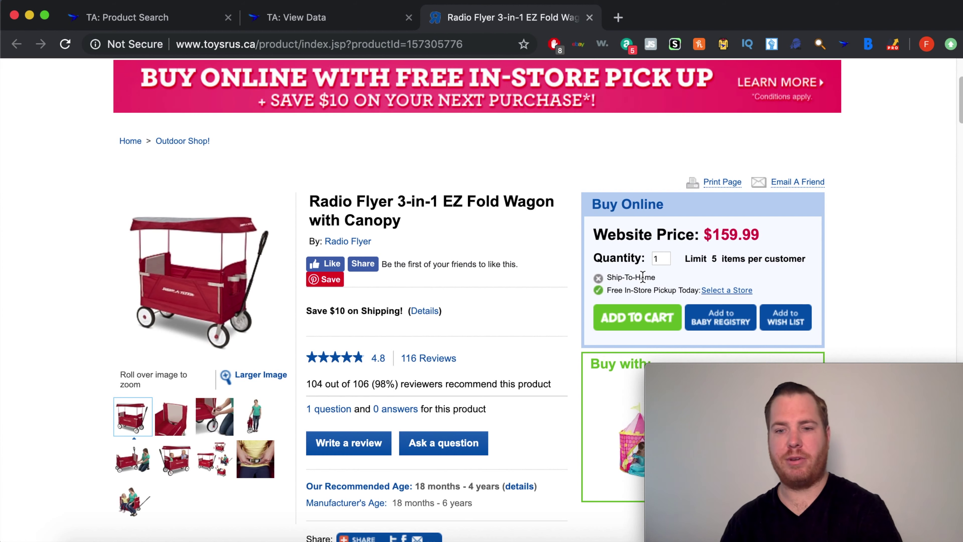
key(super+w)
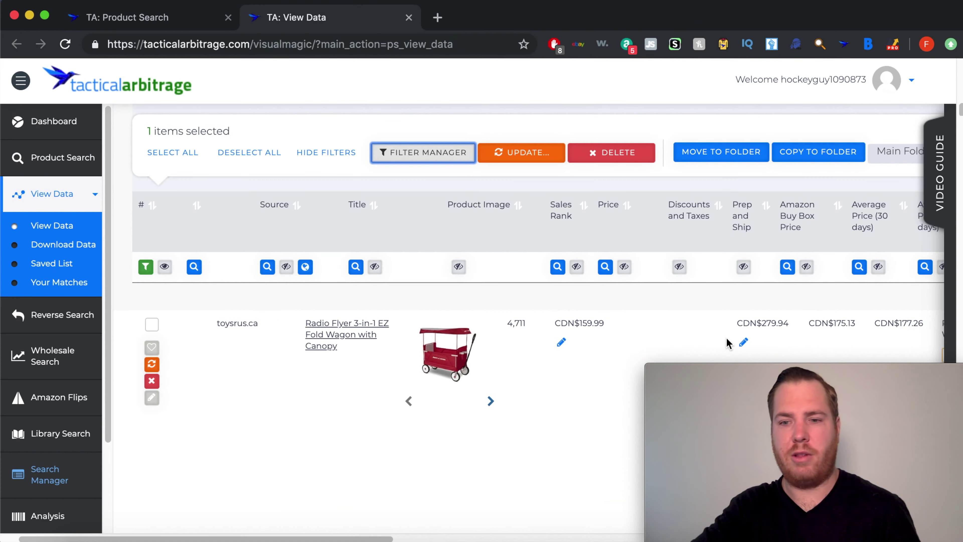
Scroll to the Radio Flyer 3951X Amazon match at CDN$279.94 buy box and open its Amazon.ca listing
scroll(728, 343, right, 15)
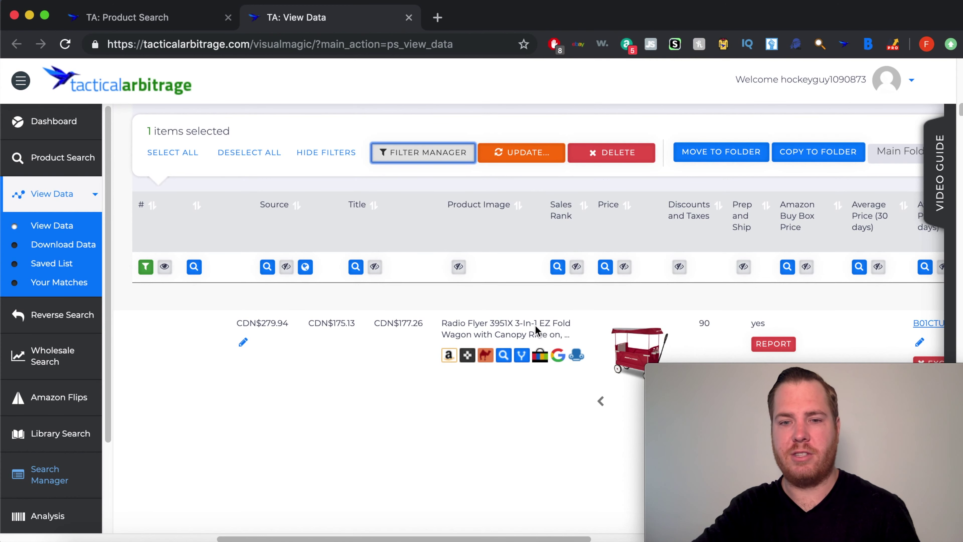
scroll(534, 325, left, 10)
scroll(533, 325, right, 10)
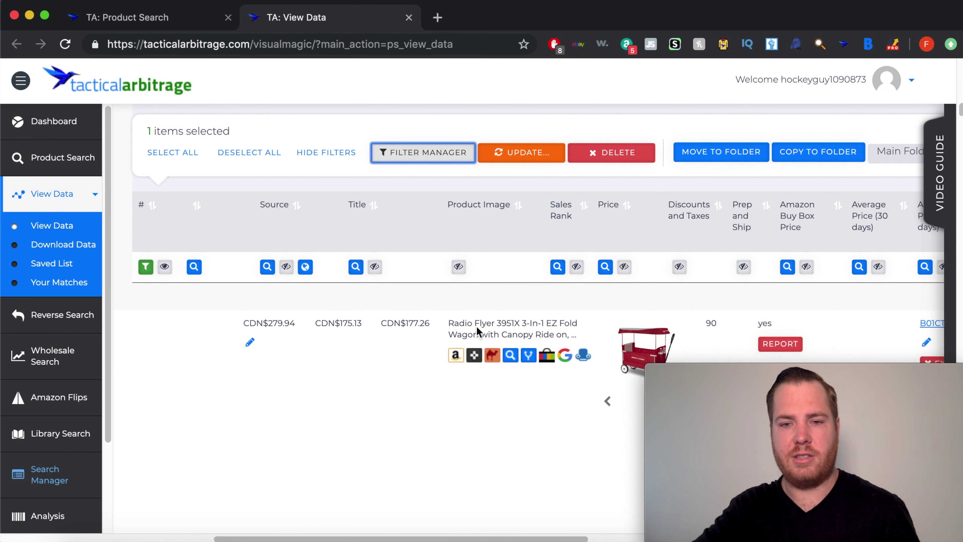
scroll(493, 326, right, 2)
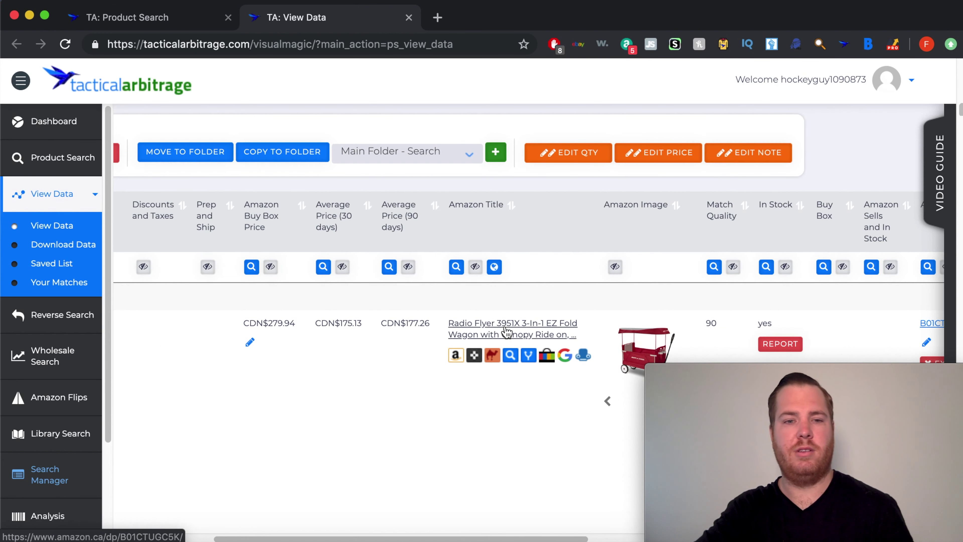
click(506, 332)
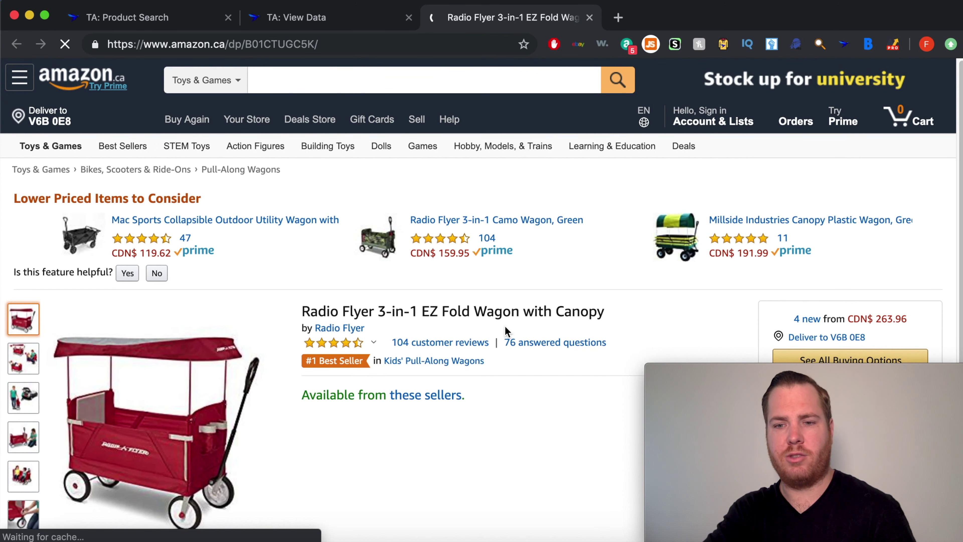
Review the wagon's new offers from CDN$ 263.96 on Amazon.ca, then return to View Data
scroll(506, 326, down, 6)
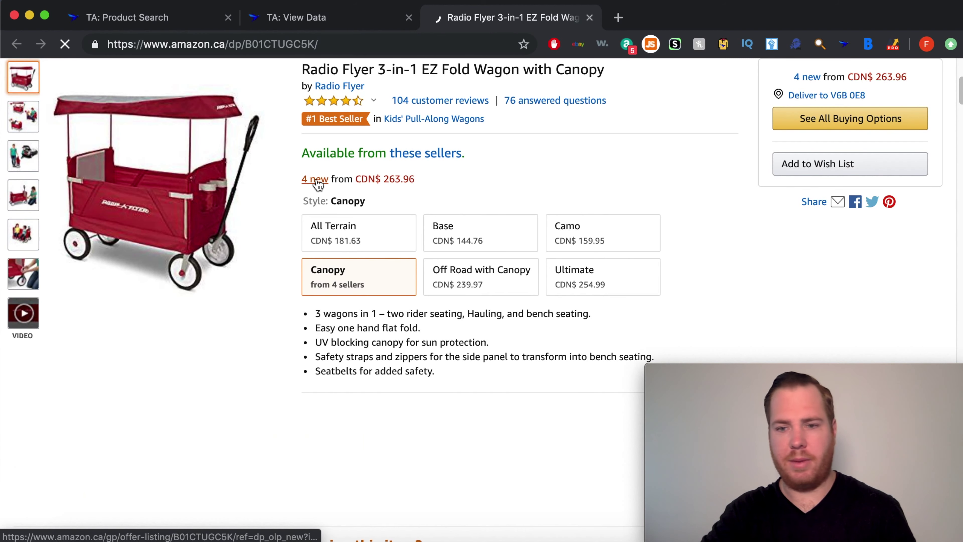
click(315, 180)
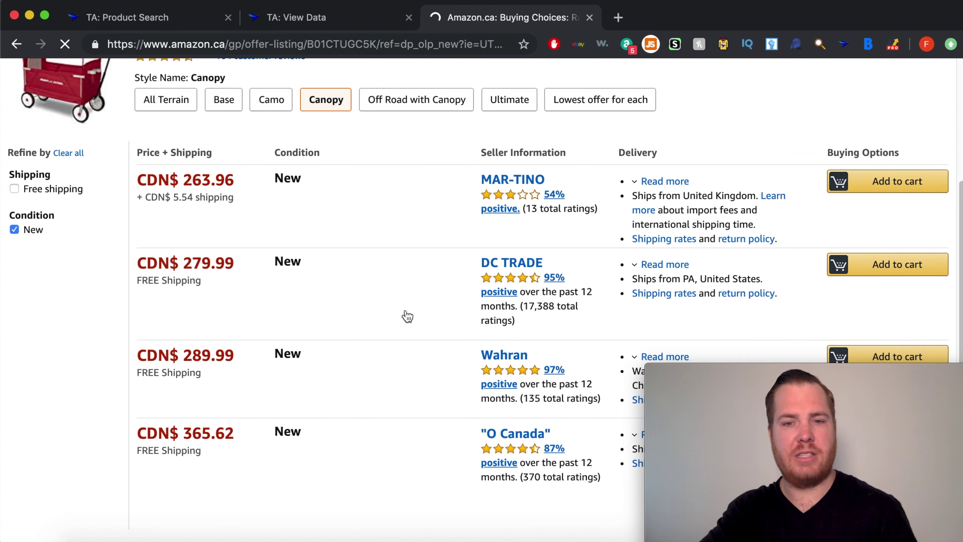
scroll(405, 309, down, 2)
scroll(406, 309, up, 2)
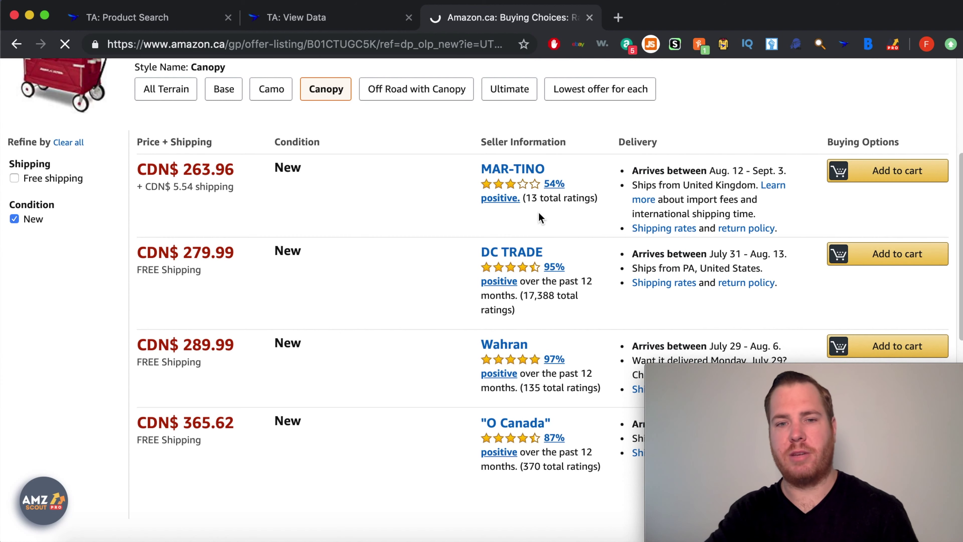
scroll(539, 213, down, 2)
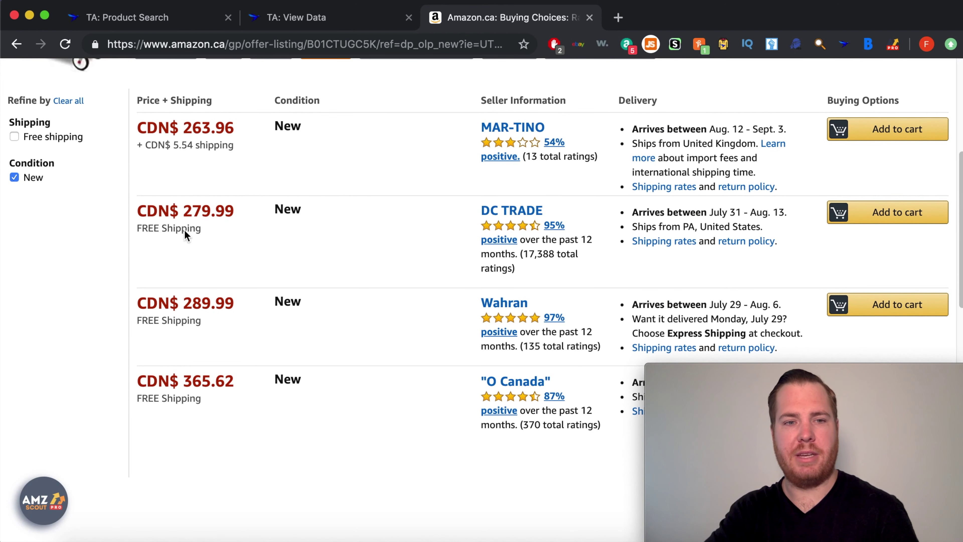
scroll(689, 241, down, 1)
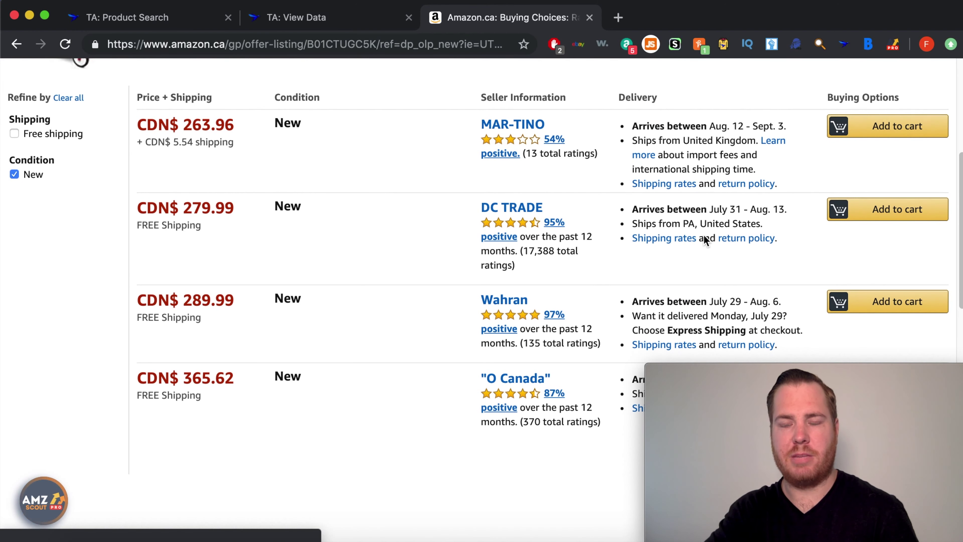
scroll(763, 241, down, 3)
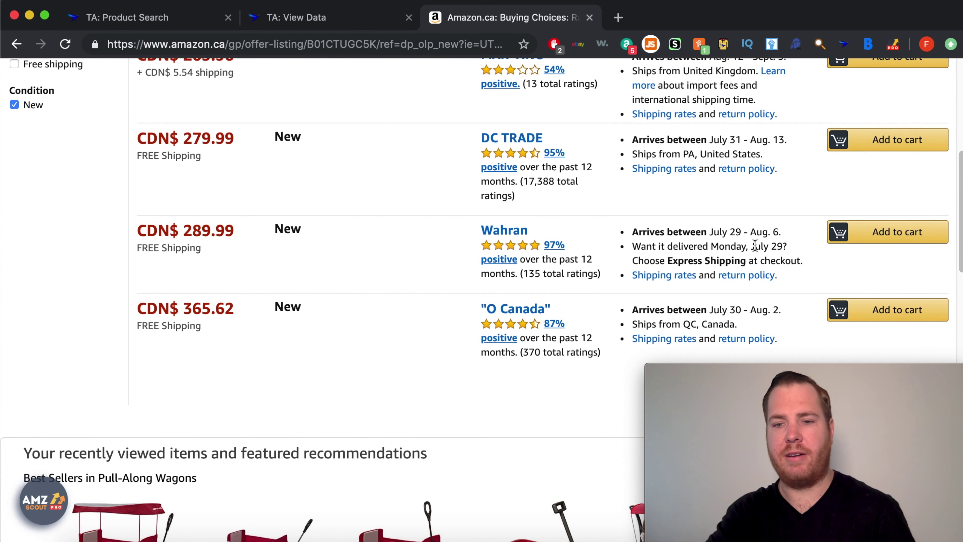
scroll(756, 245, up, 10)
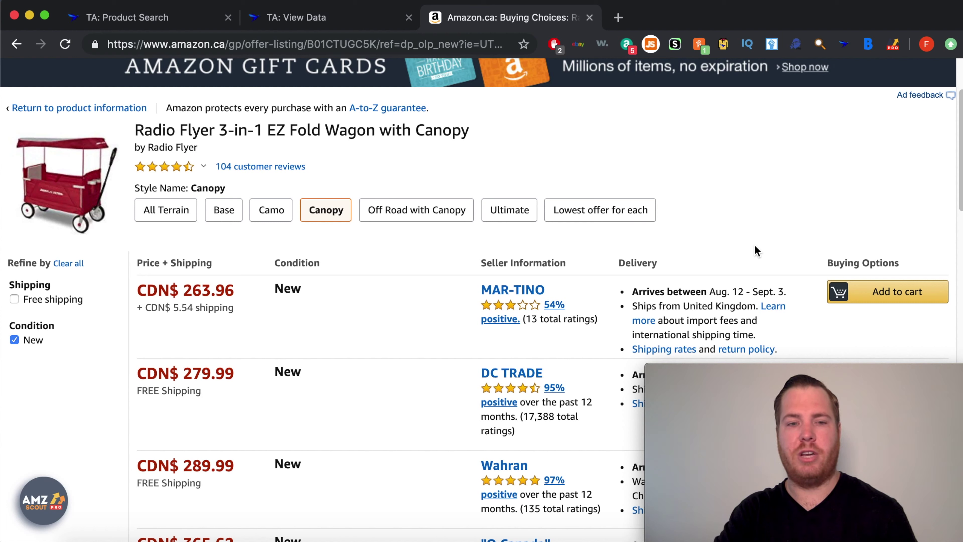
click(348, 24)
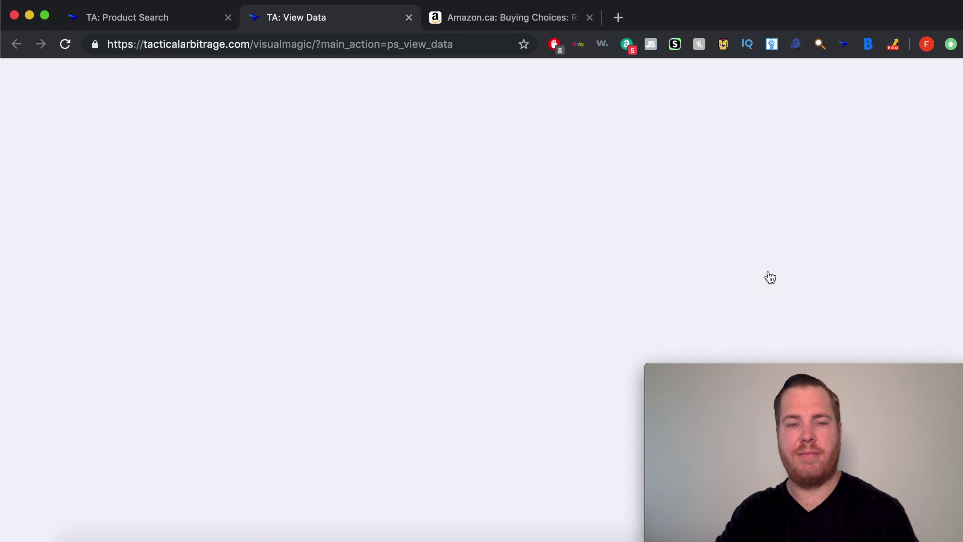
Scroll the Radio Flyer wagon row across to its Amazon Title and ASIN columns
scroll(630, 334, right, 15)
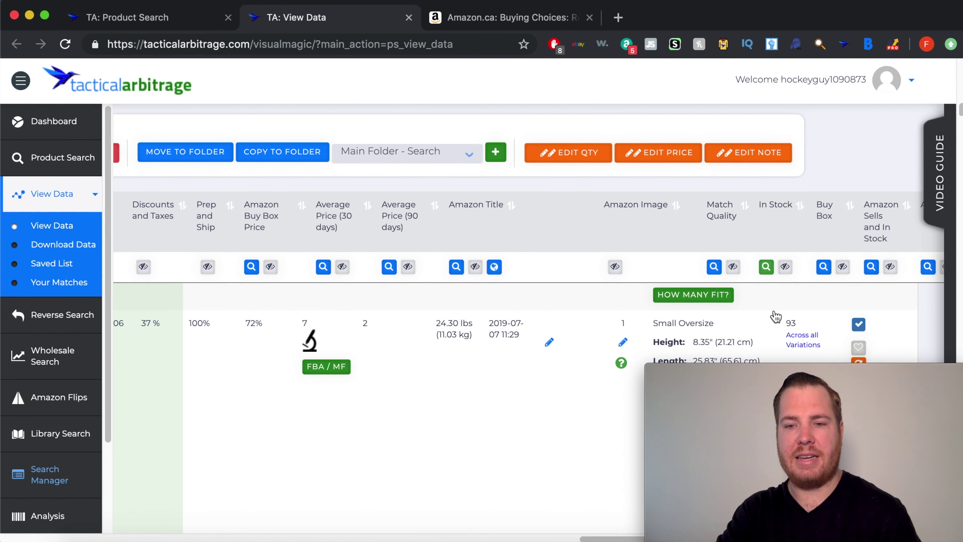
scroll(646, 232, left, 10)
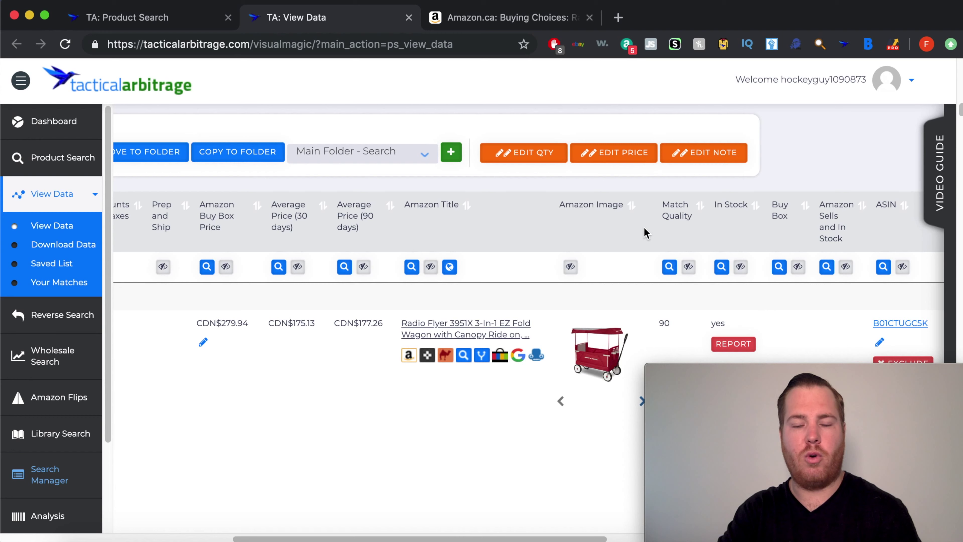
Open the wagon's camelcamelcamel price history chart, showing a 279.95 high and 223.96 current price
click(445, 357)
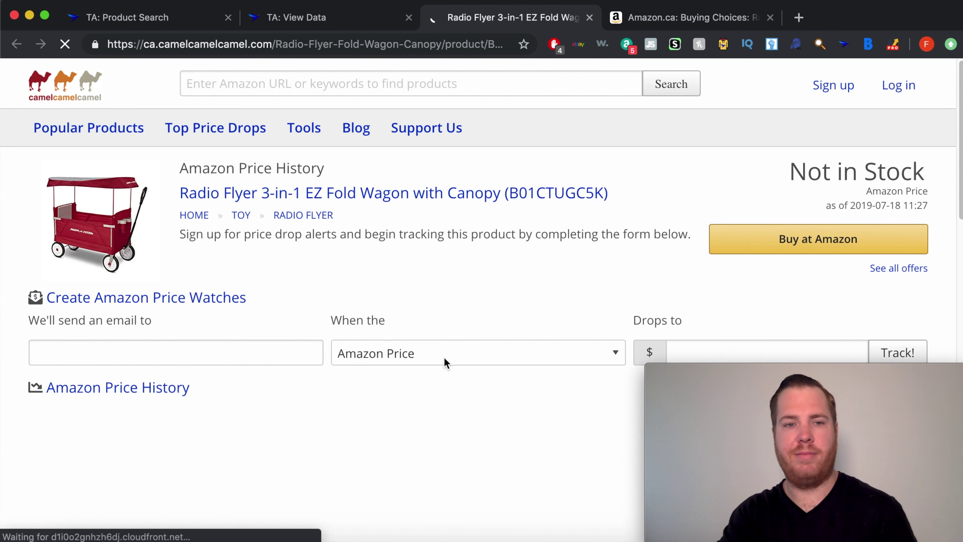
scroll(460, 326, down, 4)
scroll(460, 326, down, 4)
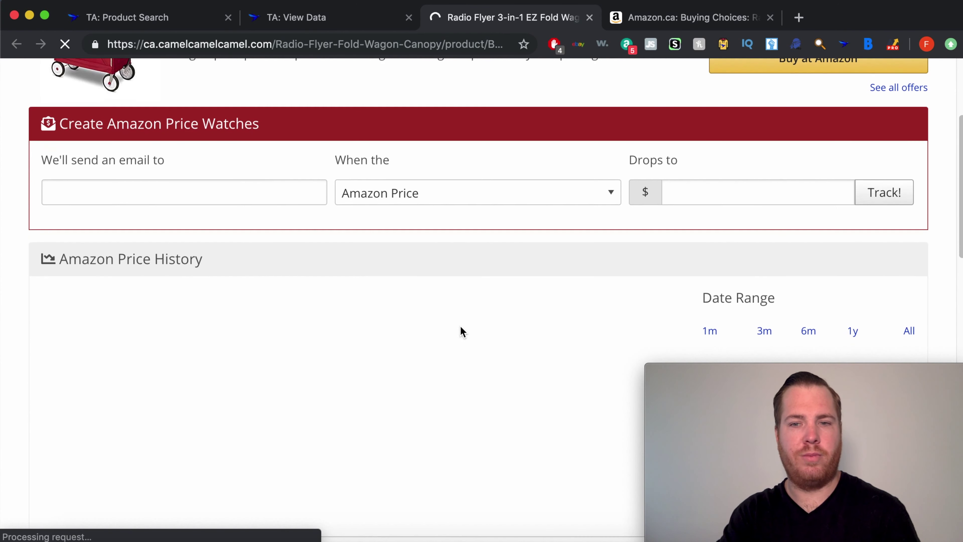
scroll(461, 327, down, 2)
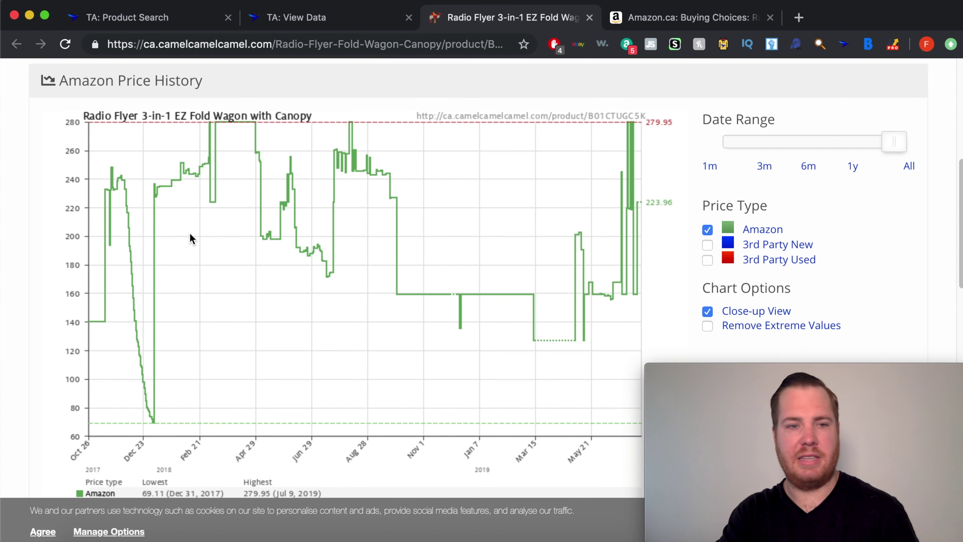
scroll(250, 214, down, 4)
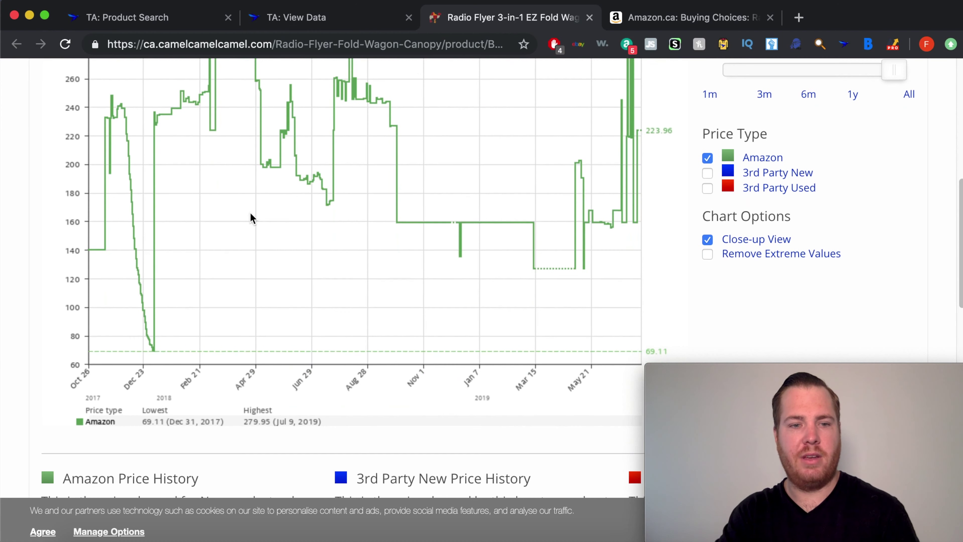
scroll(250, 218, up, 5)
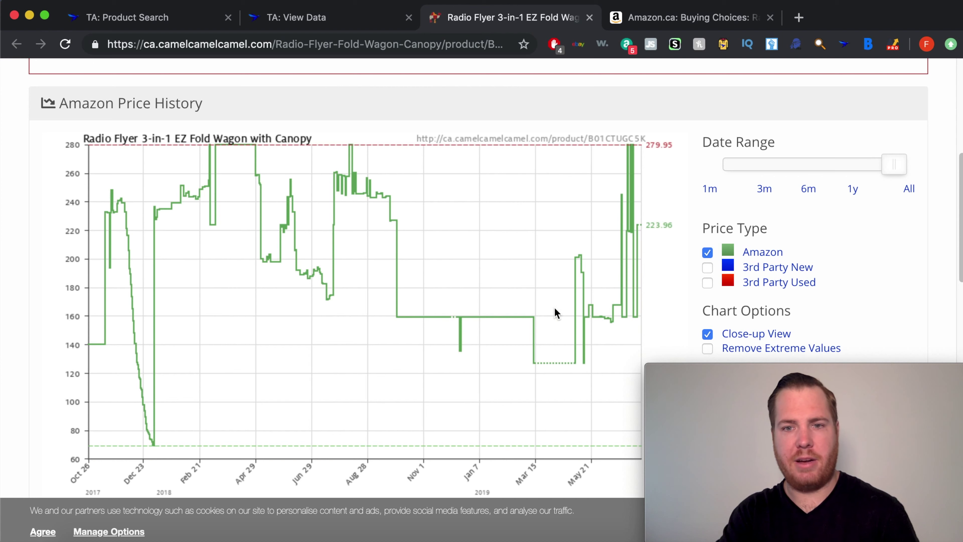
Close the camelcamelcamel price-history tab and the Amazon offer-listing tab
click(590, 18)
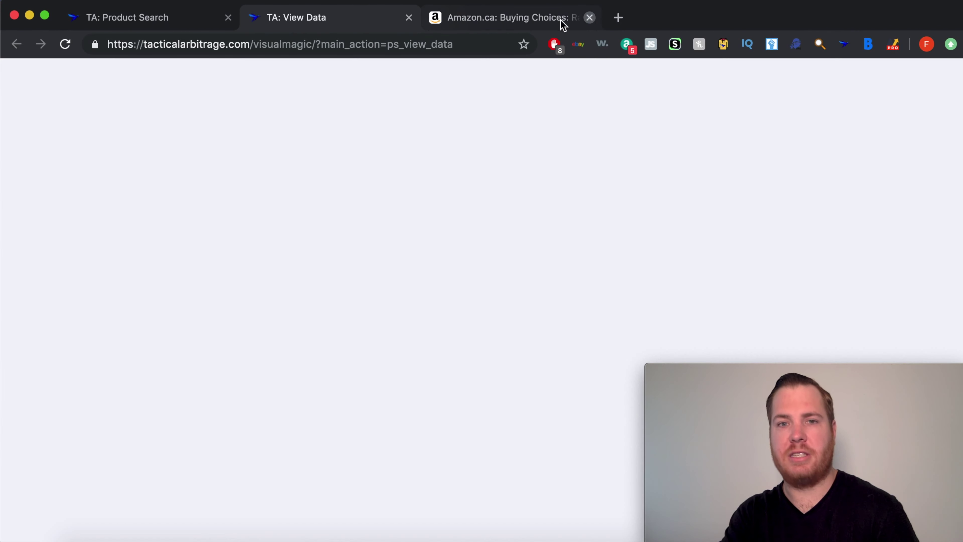
click(546, 23)
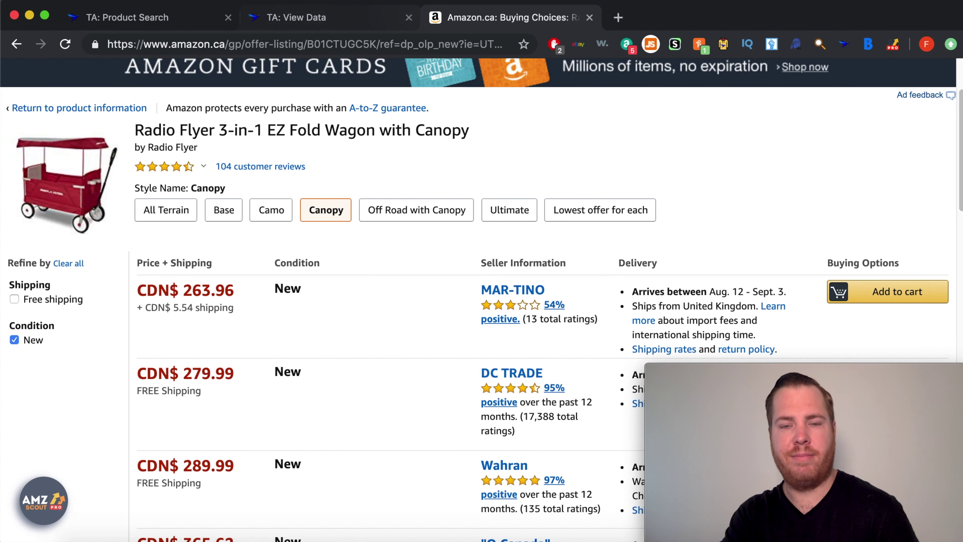
click(590, 17)
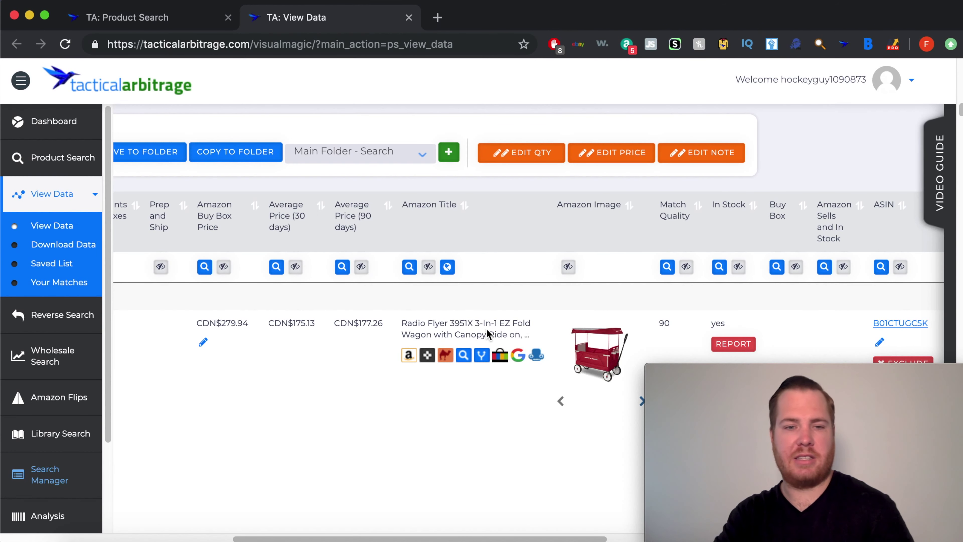
Return the View Data table to row 15 and open the Philips Wake-Up Light Premium's Toys R Us page
scroll(445, 379, left, 8)
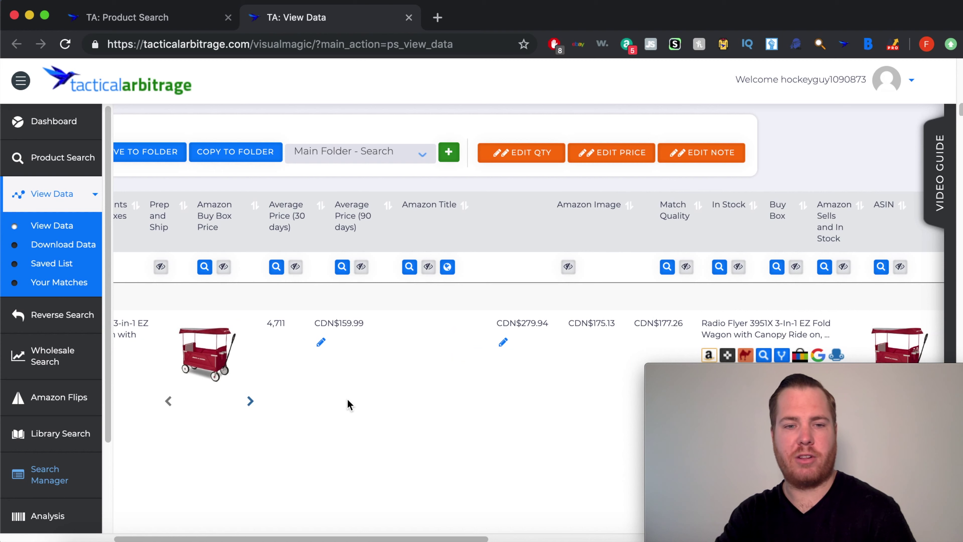
scroll(384, 433, left, 8)
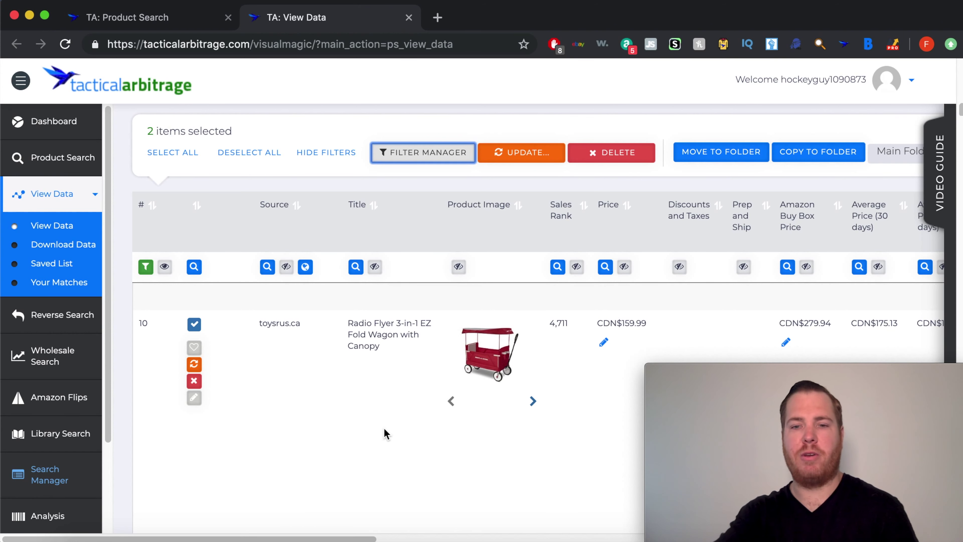
scroll(385, 433, down, 5)
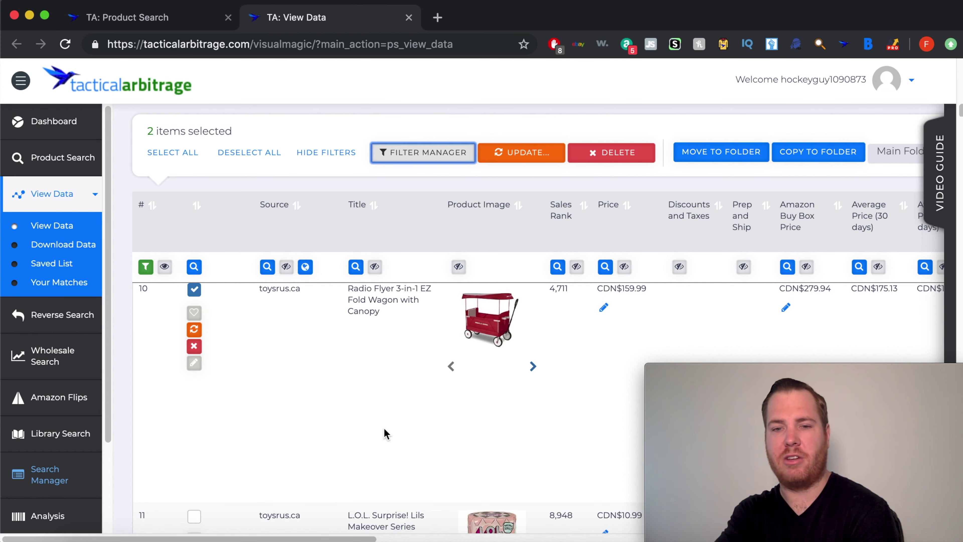
scroll(385, 433, down, 2)
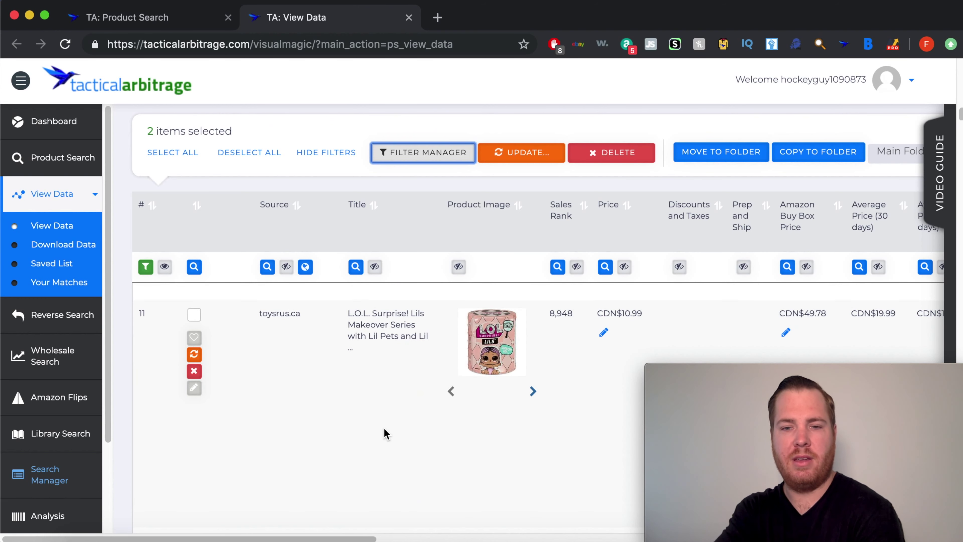
scroll(585, 328, down, 5)
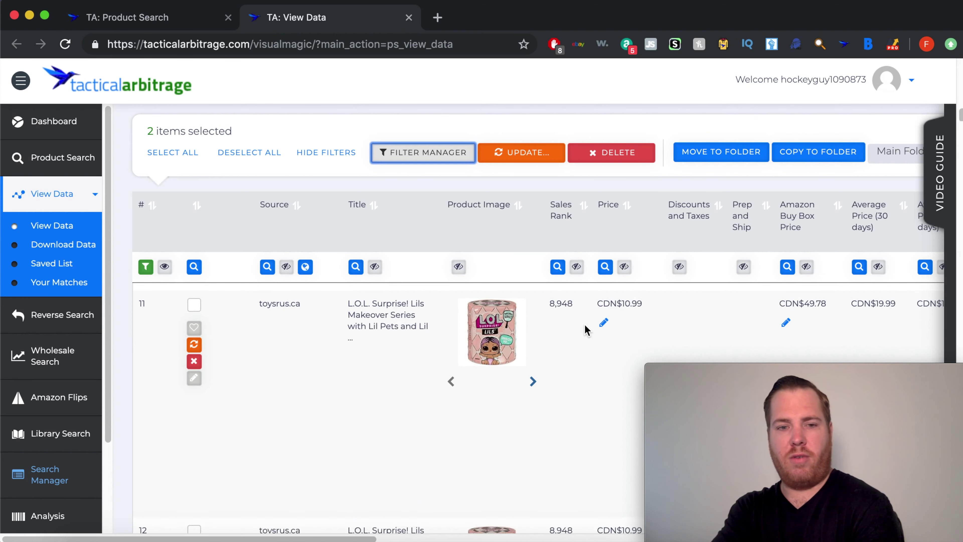
scroll(585, 330, down, 10)
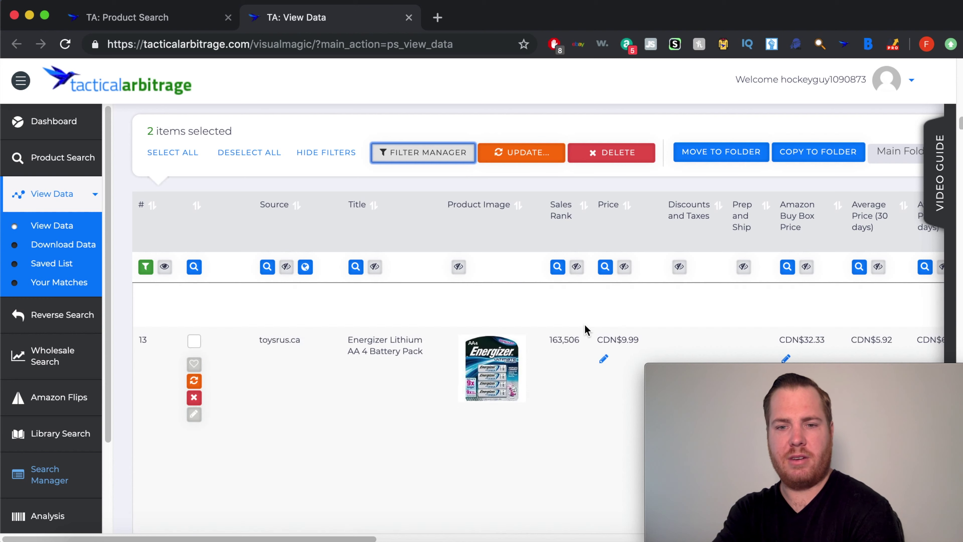
scroll(585, 330, down, 8)
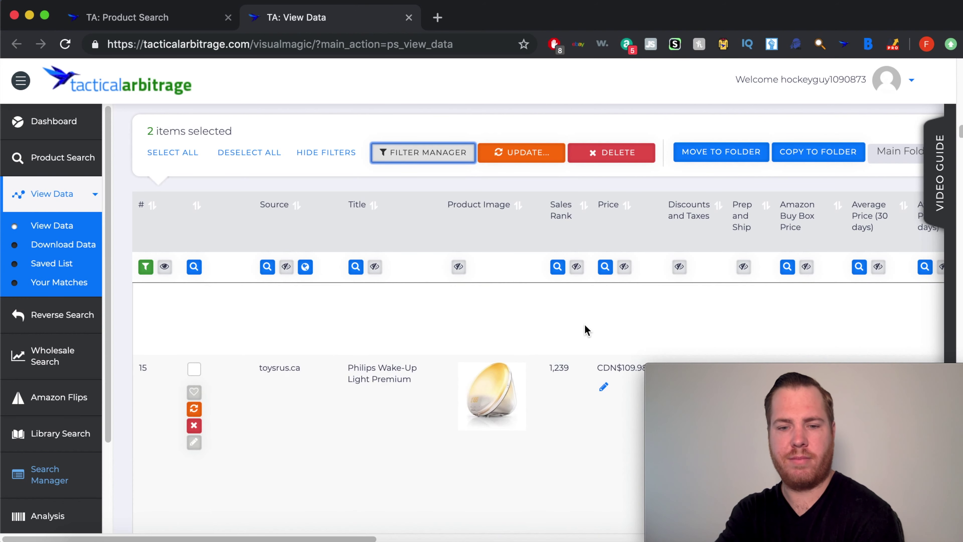
scroll(588, 371, down, 1)
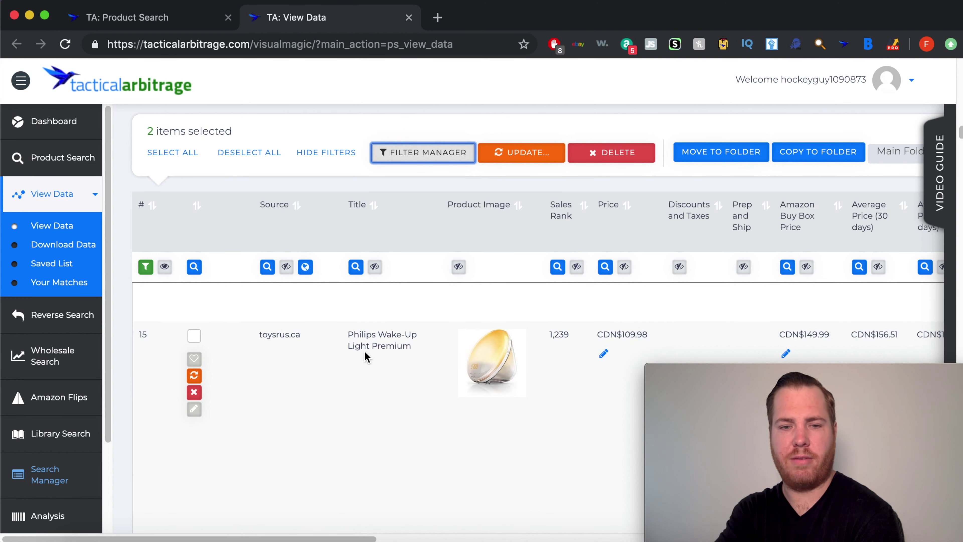
click(381, 347)
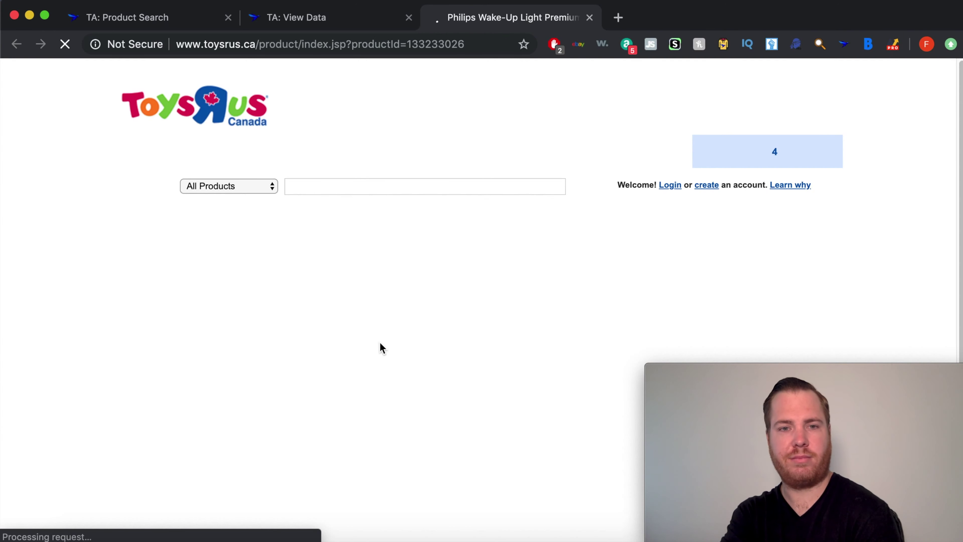
Review the Philips Wake-Up Light Premium at $109.98 (reg $139.98) on toysrus.ca, then return to View Data
scroll(382, 347, down, 4)
scroll(381, 348, down, 5)
scroll(381, 344, up, 2)
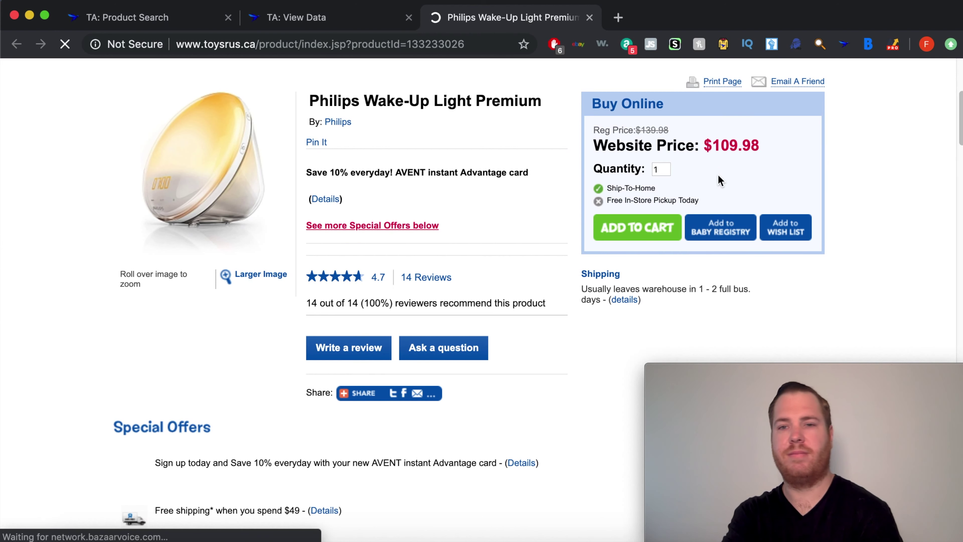
click(310, 28)
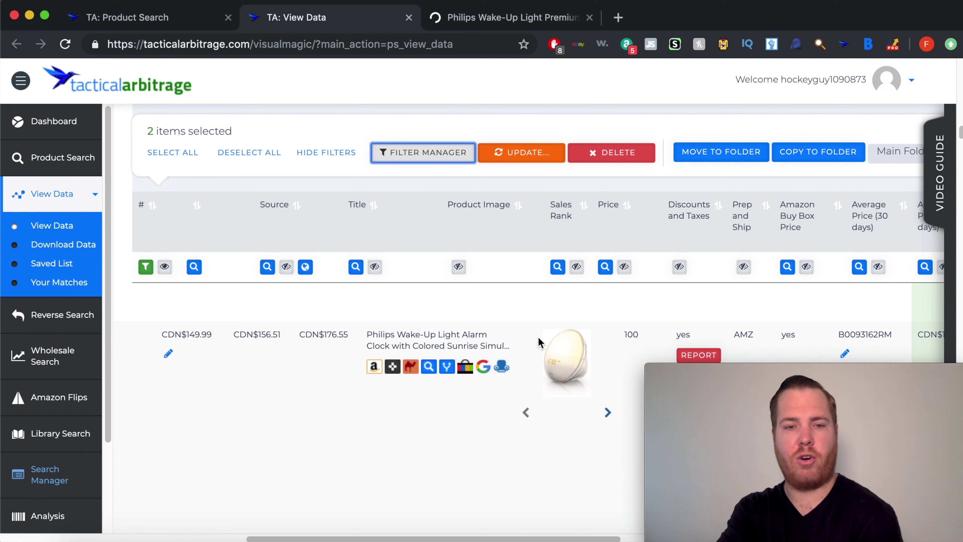
Open the Amazon.ca Philips Wake-Up Light HF3520/60 listing at CDN$ 149.99, then return to the results
click(508, 341)
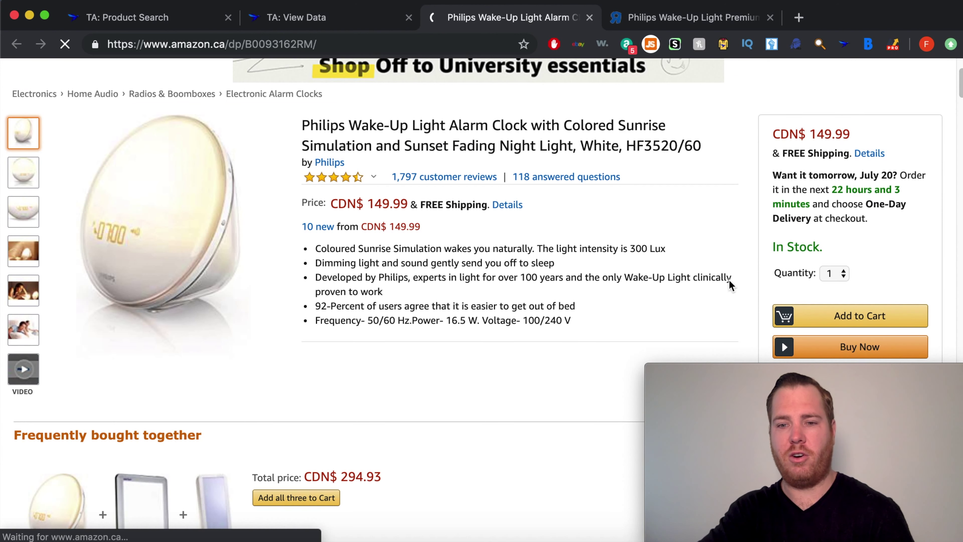
click(339, 23)
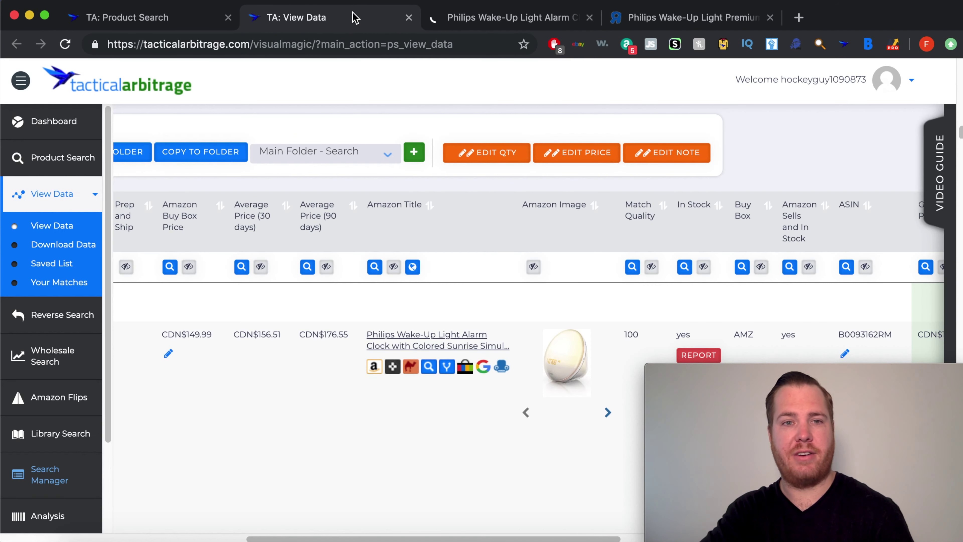
key(super+4)
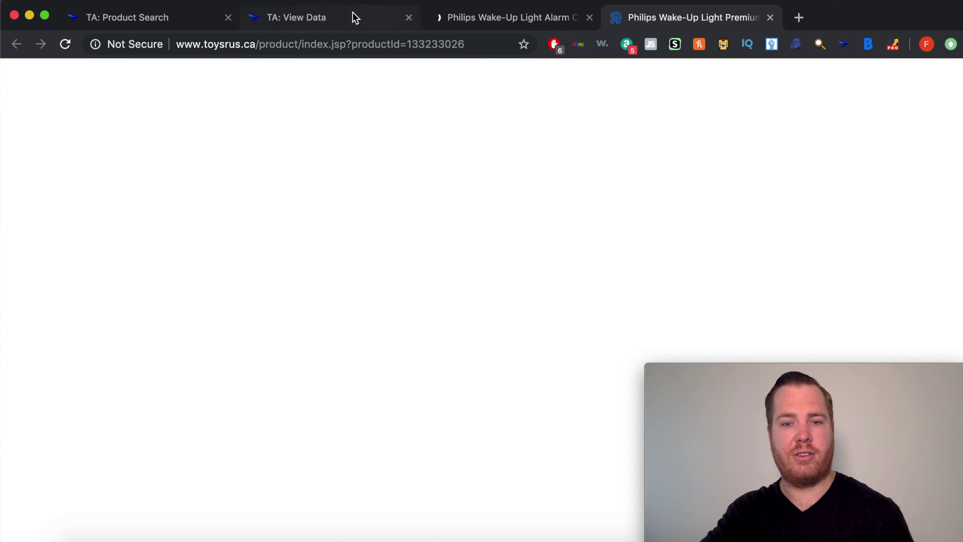
click(355, 18)
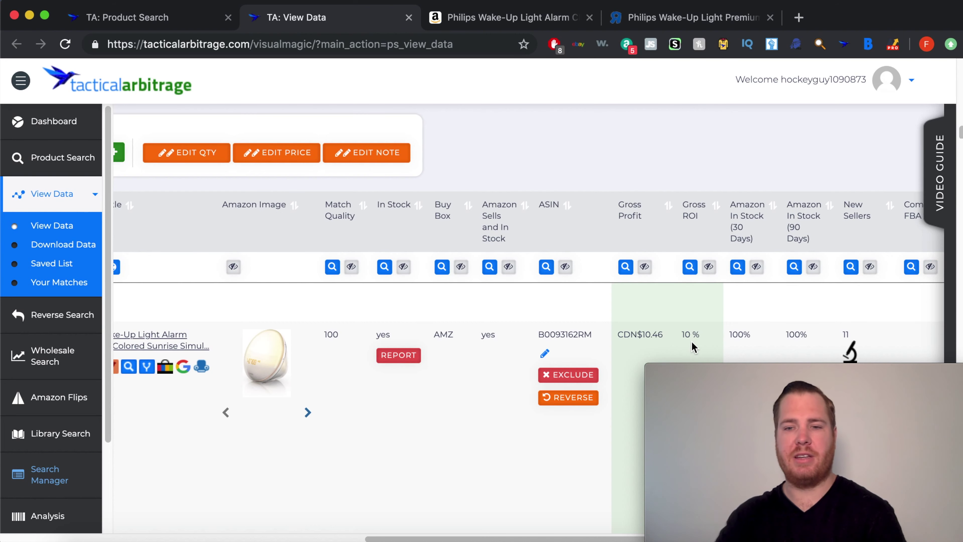
Check the Philips row's CDN$10.46 gross profit and 10% ROI, then bring up its Toys R Us page
scroll(692, 342, right, 10)
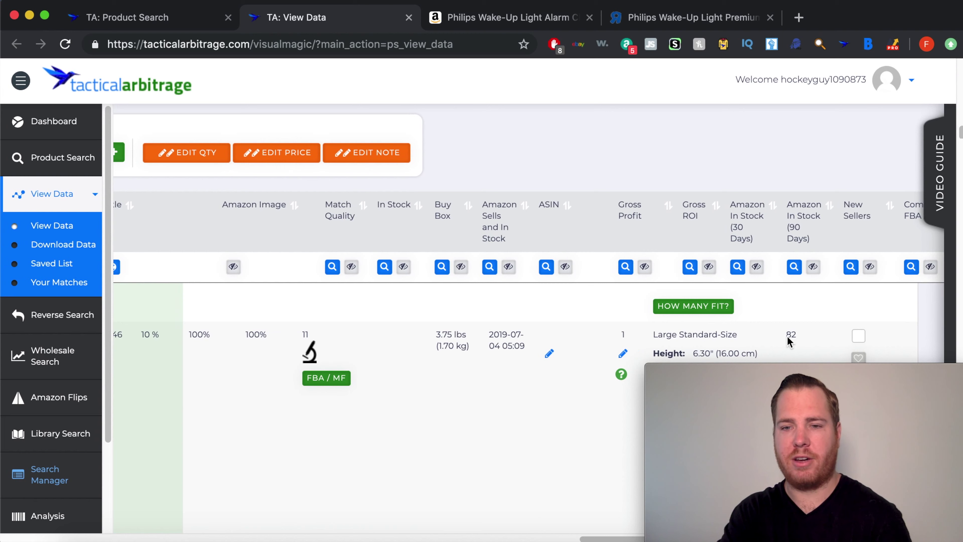
scroll(496, 371, left, 9)
scroll(494, 372, left, 12)
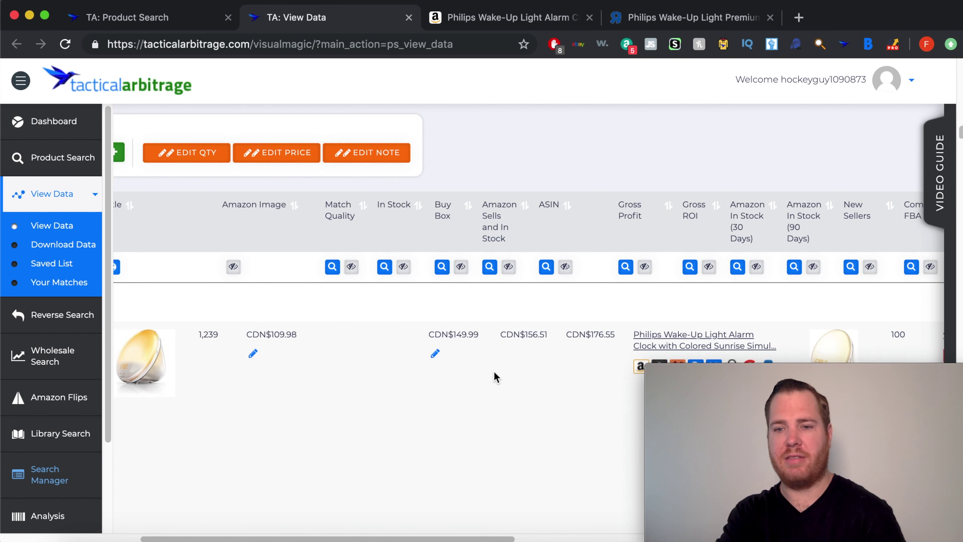
scroll(493, 371, right, 4)
scroll(497, 369, right, 4)
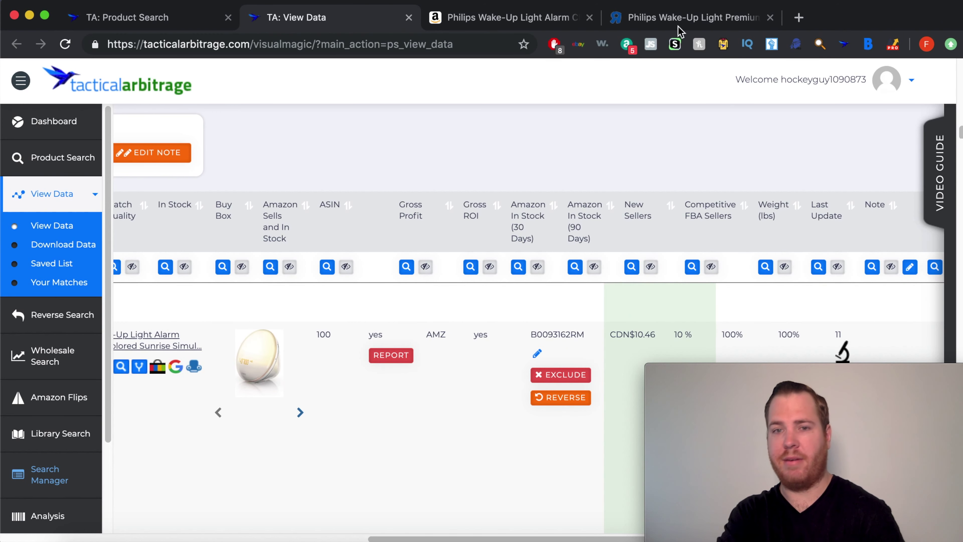
click(662, 25)
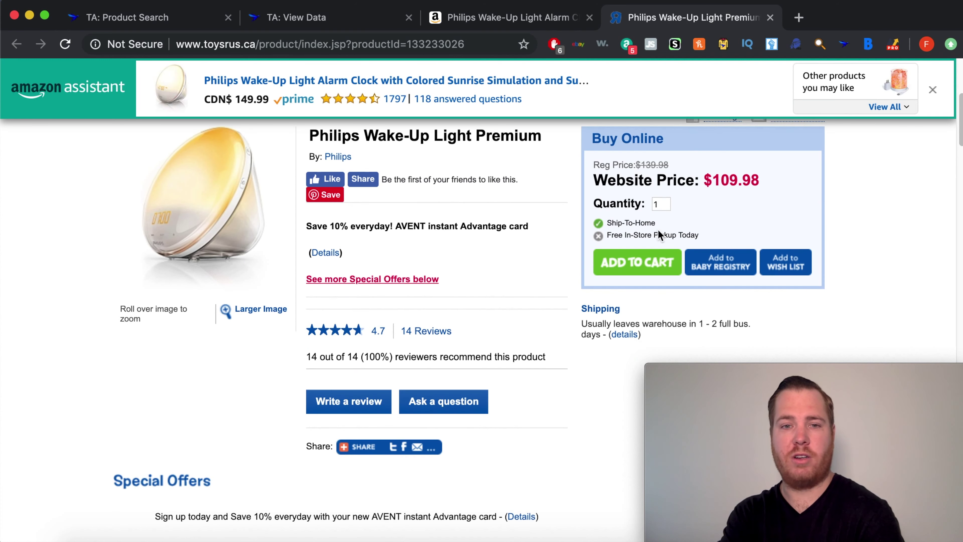
Find and select manufacturer number HF3520 in the Toys R Us product's Additional Info
scroll(658, 230, down, 7)
scroll(660, 235, down, 15)
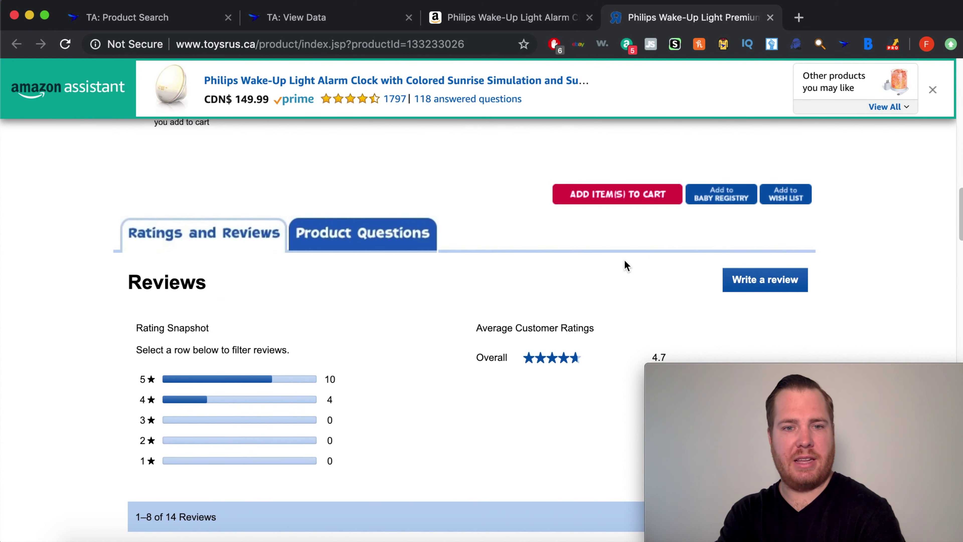
scroll(624, 260, down, 8)
scroll(624, 261, up, 10)
scroll(625, 265, up, 9)
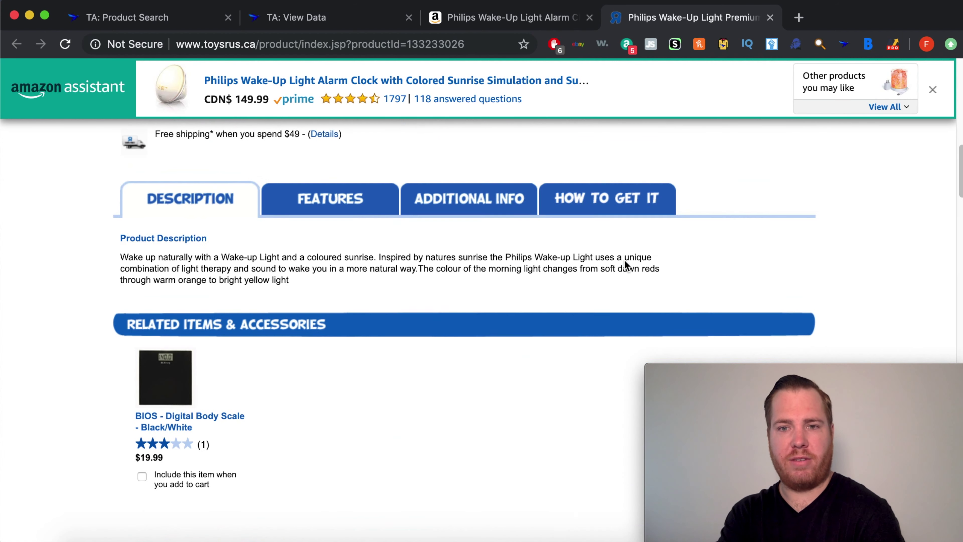
scroll(625, 260, up, 4)
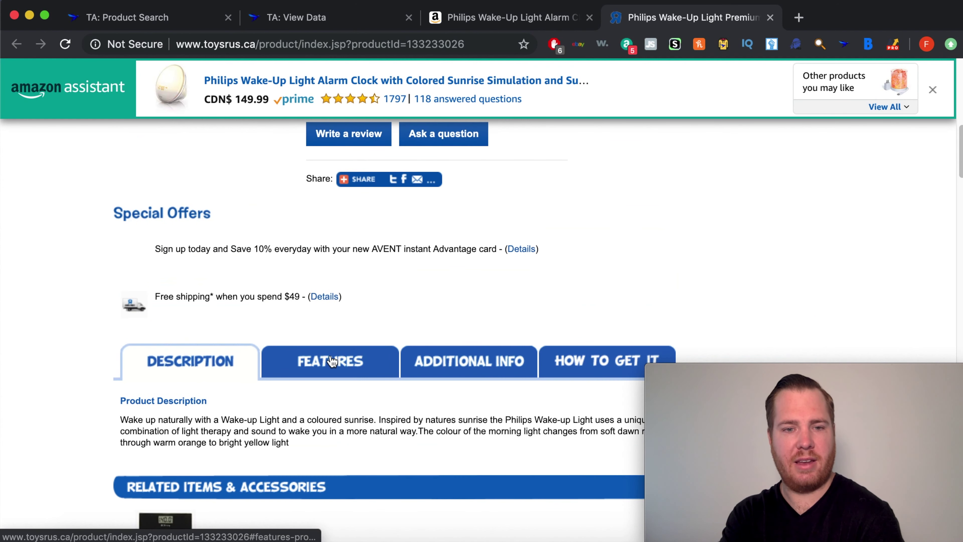
click(332, 361)
click(442, 372)
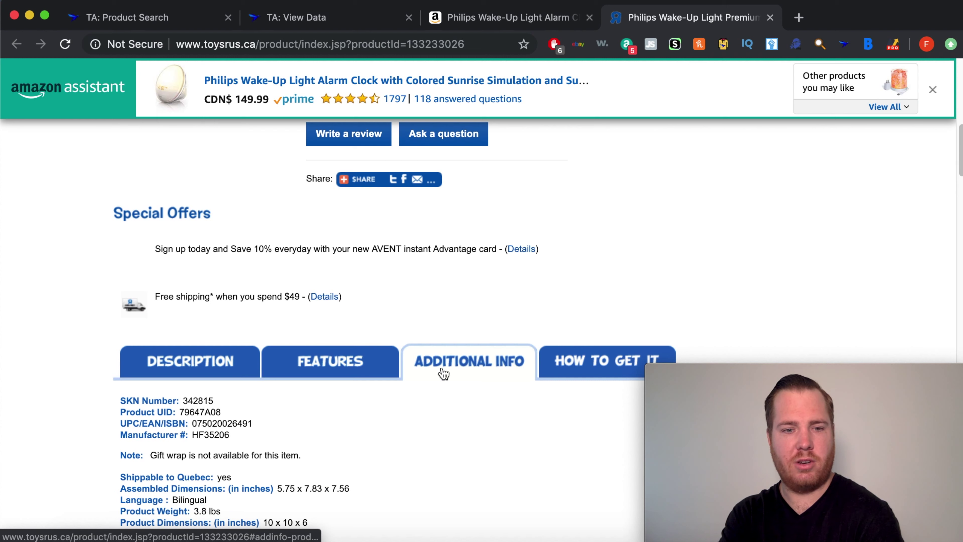
scroll(443, 374, down, 1)
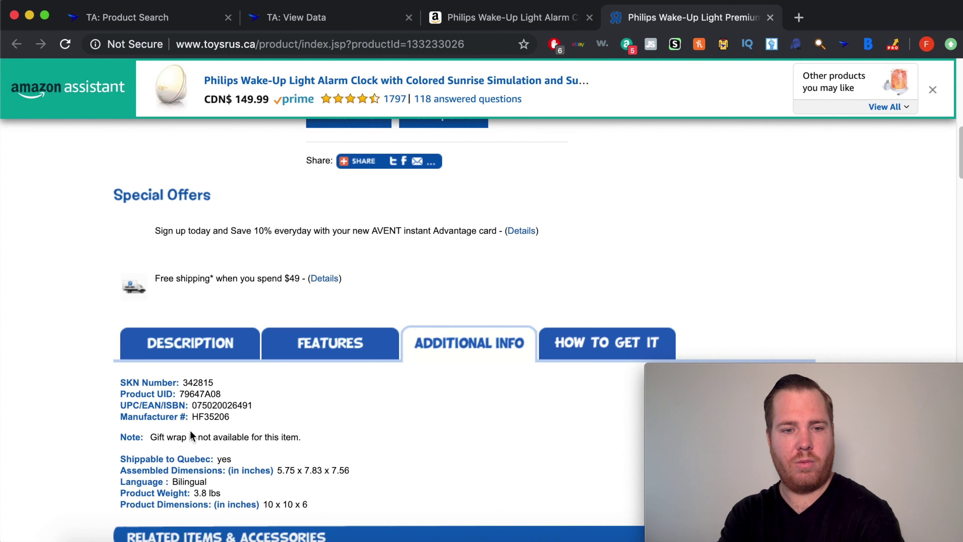
drag(225, 418, 193, 417)
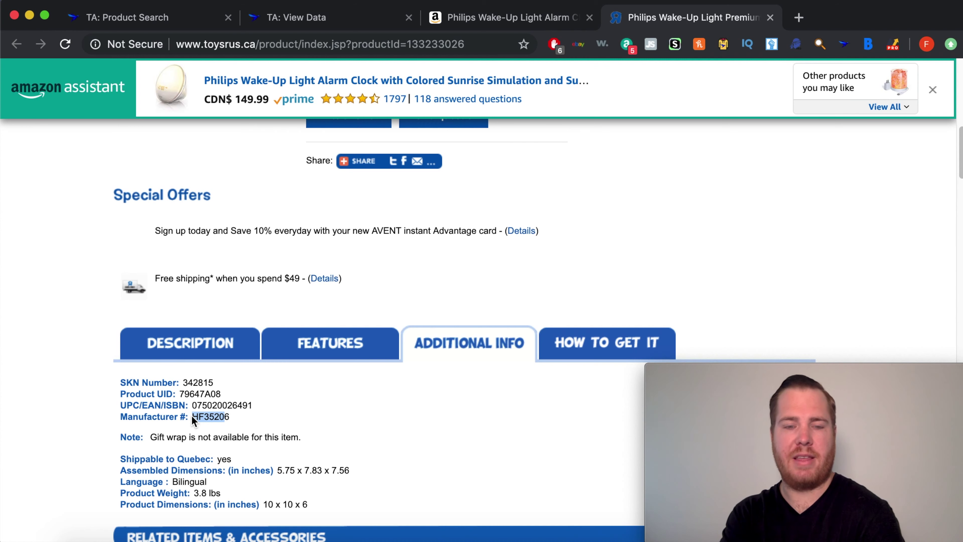
Compare HF3520 against the Amazon listing's model number, then go back to View Data
click(466, 26)
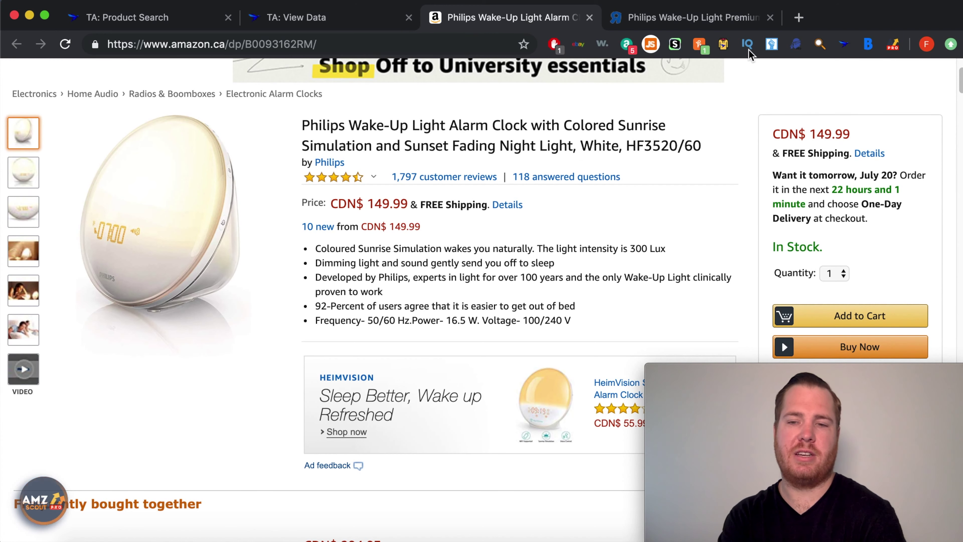
click(673, 20)
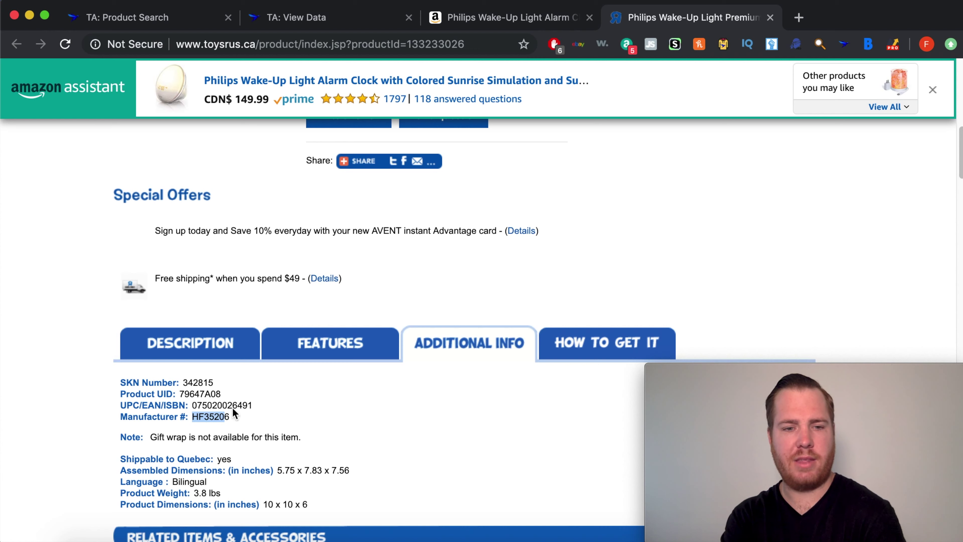
scroll(293, 358, up, 15)
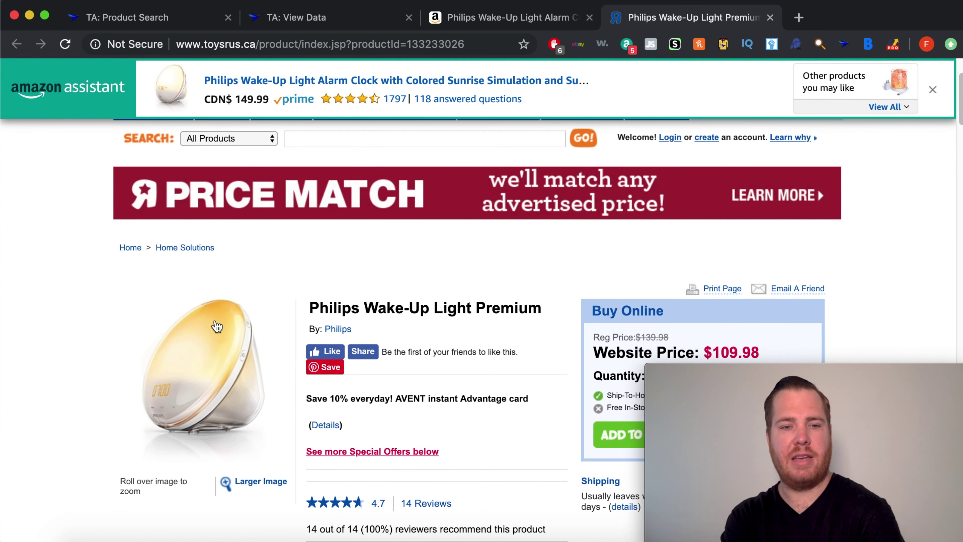
mouse_move(212, 328)
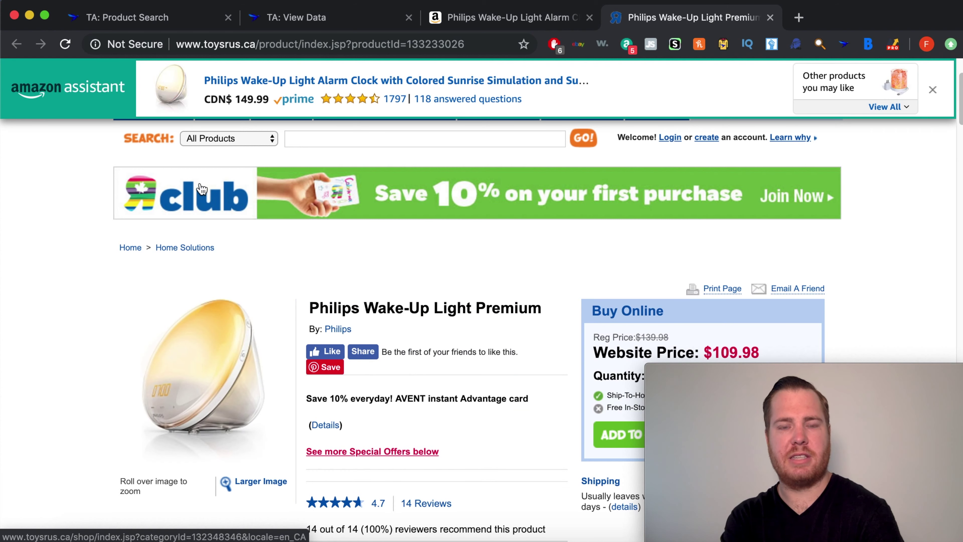
click(326, 18)
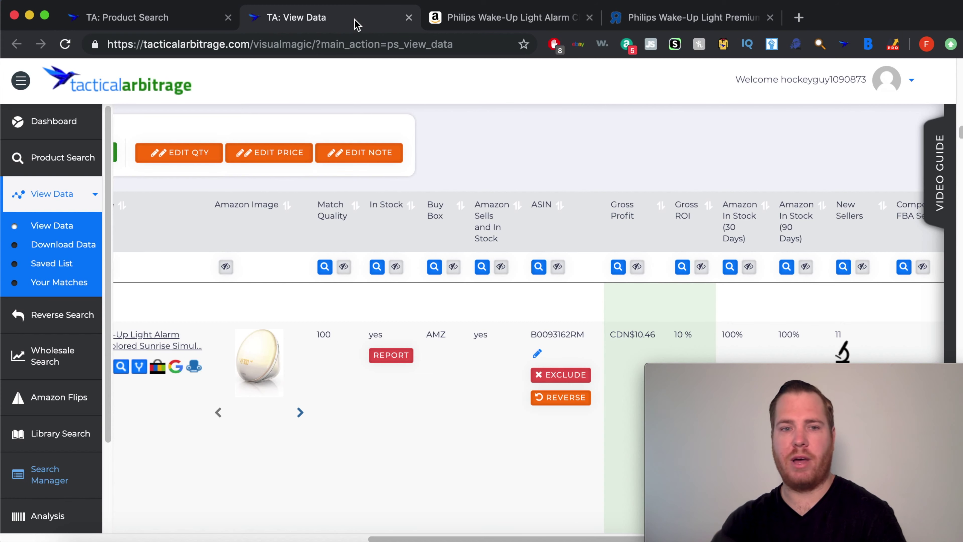
Review the Baby Brezza Formula Pro row's CDN$86.03 profit and 56% ROI, then switch to Product Search
scroll(319, 306, left, 3)
scroll(319, 305, down, 5)
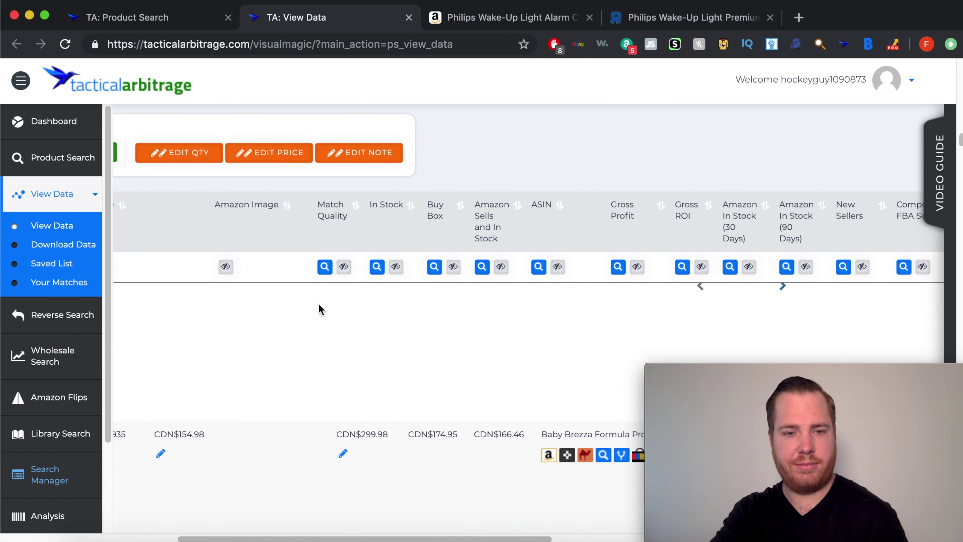
scroll(318, 304, left, 5)
scroll(319, 304, down, 3)
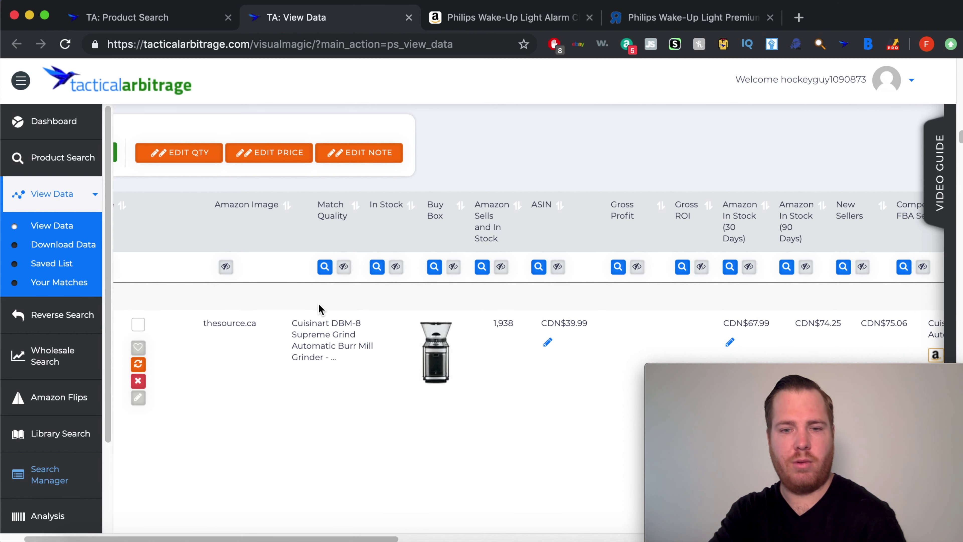
scroll(586, 355, down, 3)
scroll(604, 367, left, 3)
scroll(536, 367, down, 2)
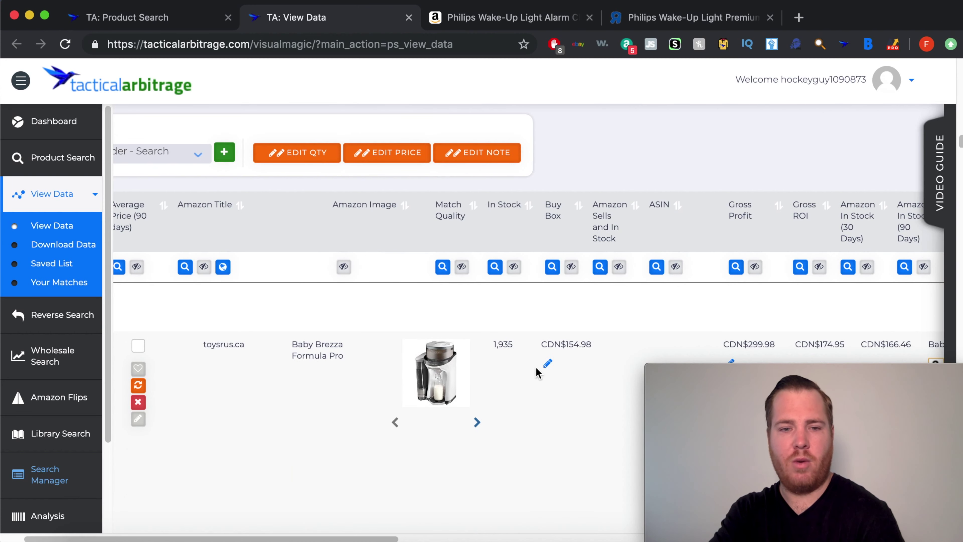
scroll(573, 377, down, 2)
scroll(573, 377, right, 10)
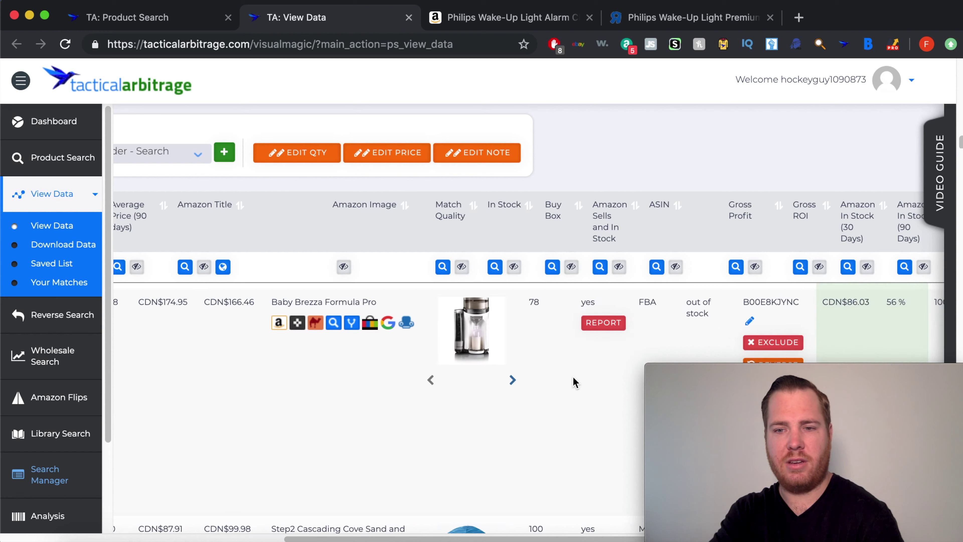
scroll(574, 382, left, 10)
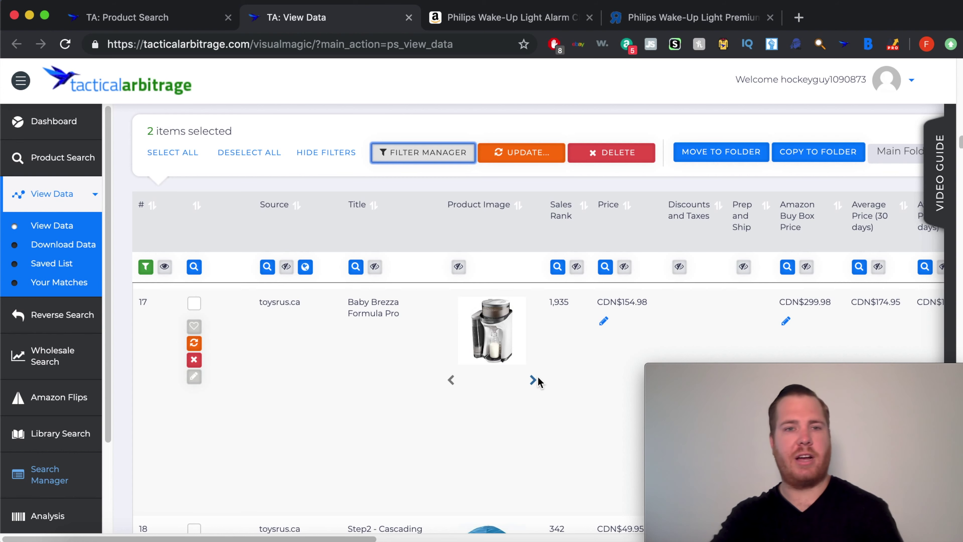
click(141, 18)
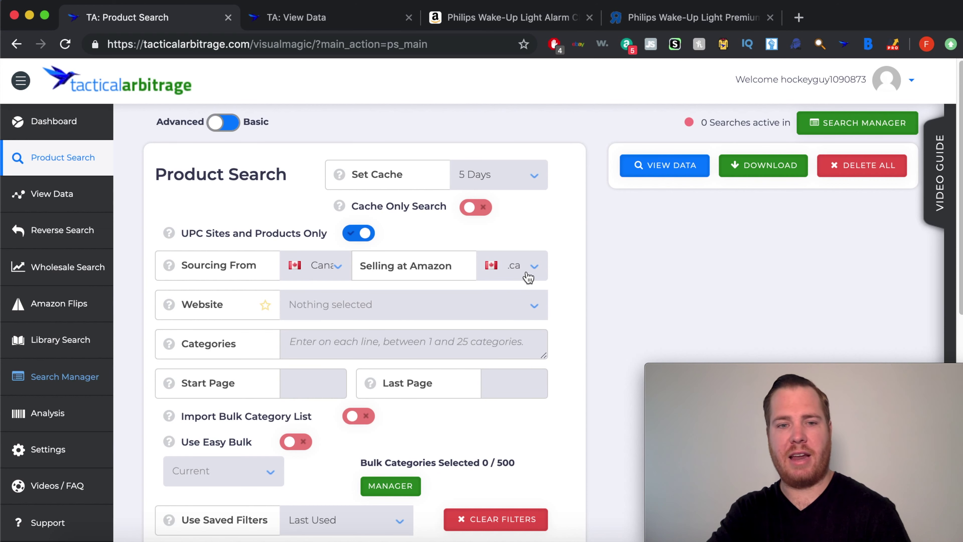
Browse the source websites, switching UPC Sites and Products Only off and back on
click(527, 307)
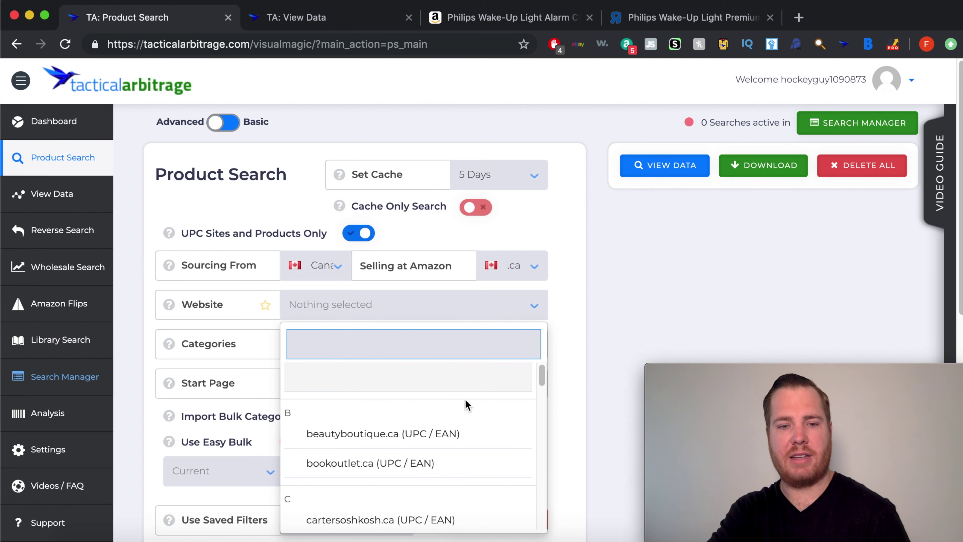
scroll(466, 405, down, 8)
scroll(468, 405, down, 10)
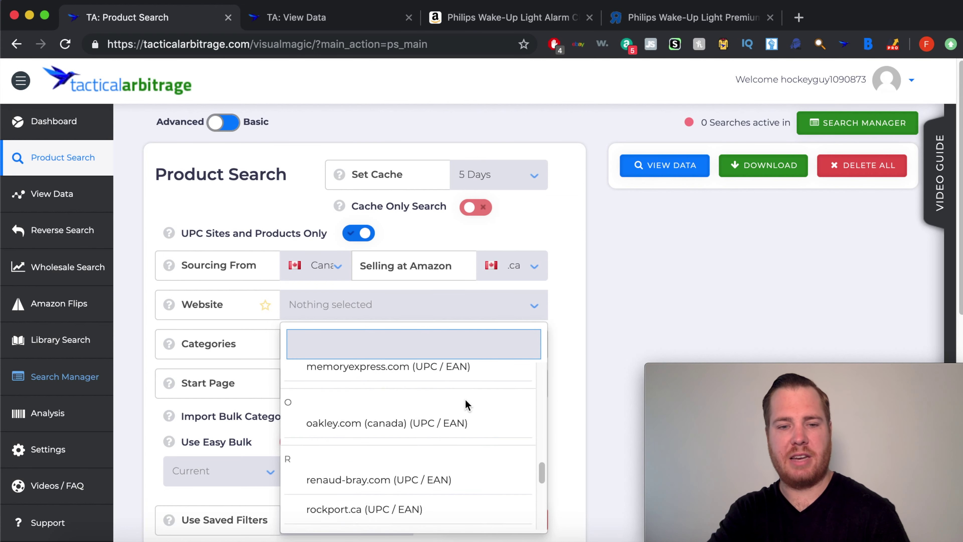
scroll(467, 405, down, 5)
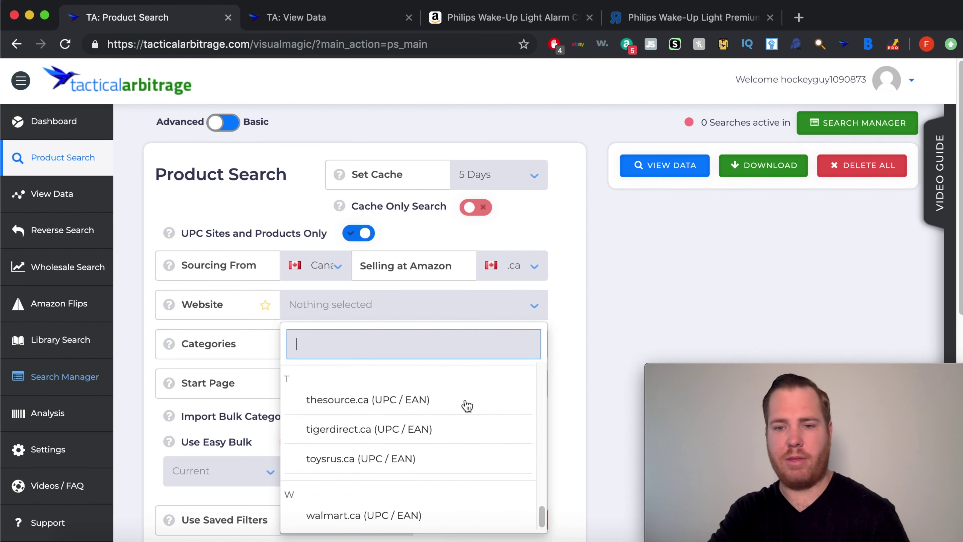
scroll(466, 404, up, 2)
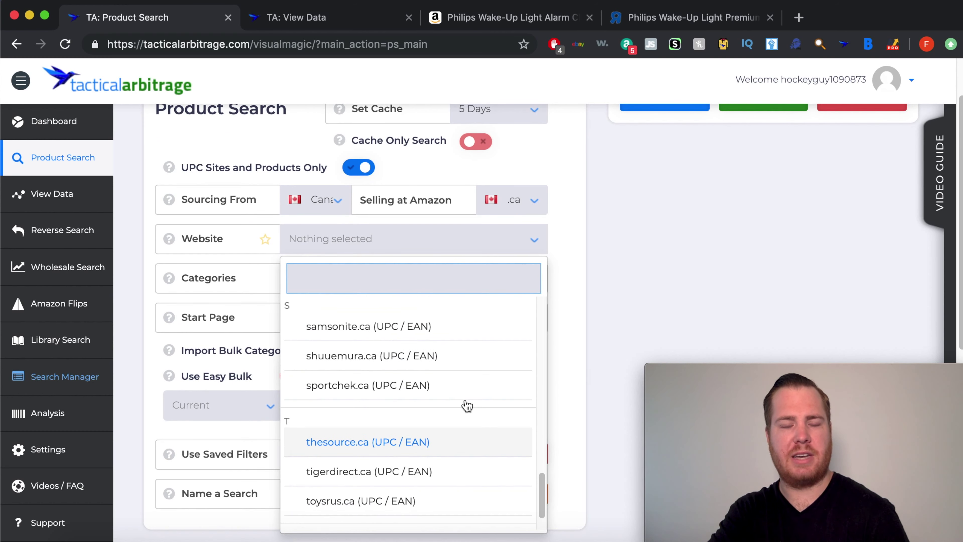
click(362, 173)
click(360, 171)
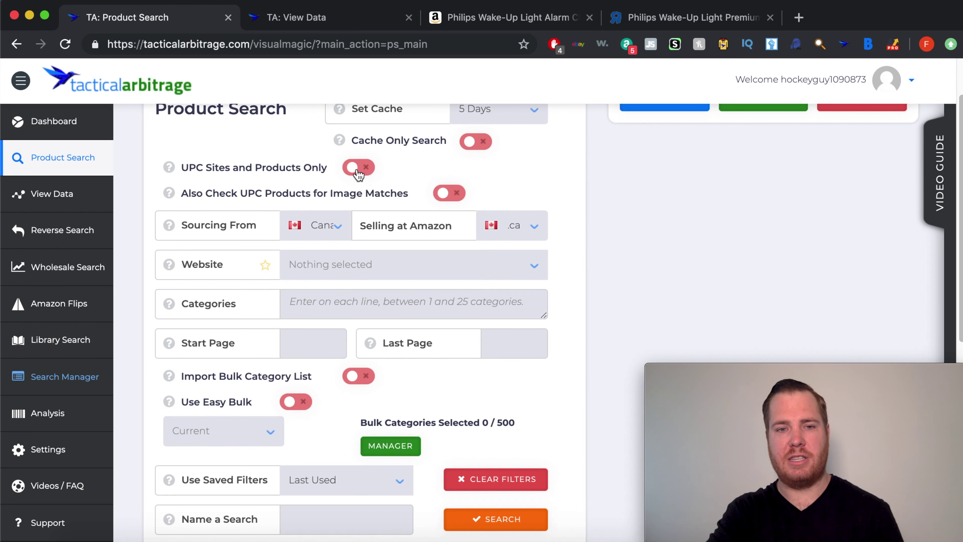
click(353, 268)
scroll(384, 418, down, 3)
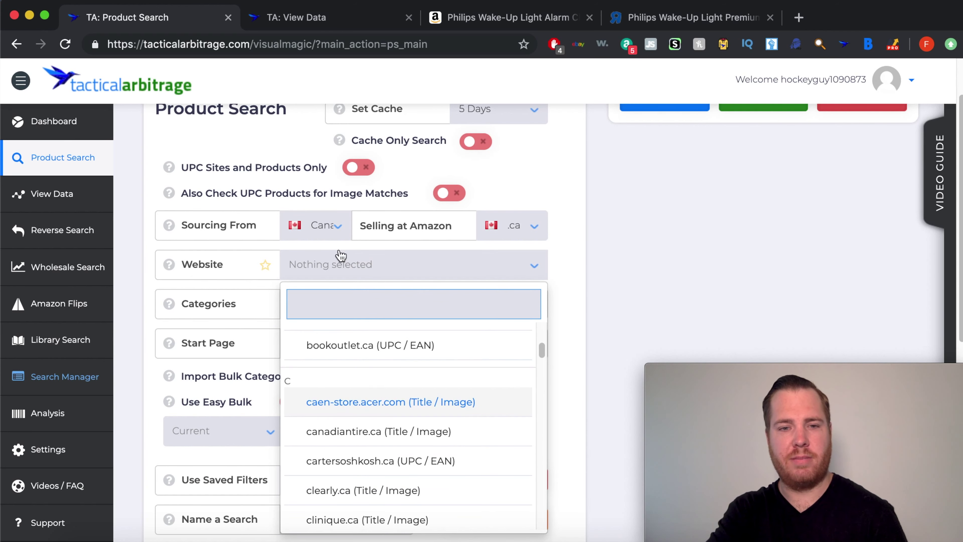
click(356, 167)
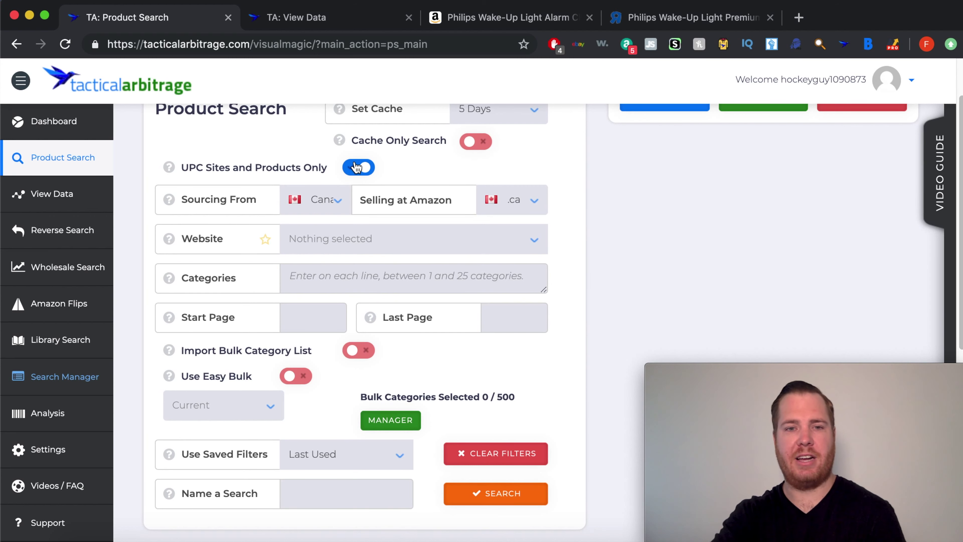
Choose indigo.ca (chapters) as the source website
click(359, 241)
scroll(428, 414, down, 2)
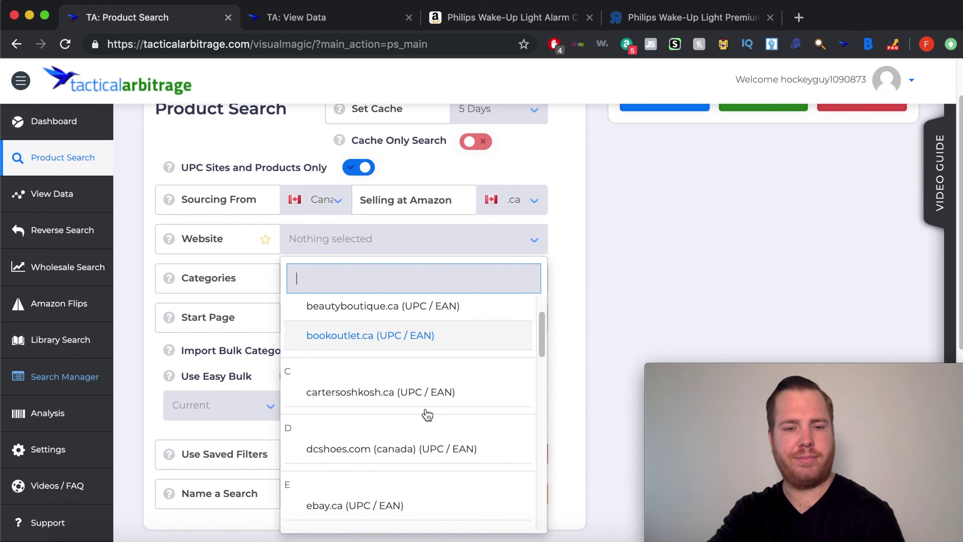
scroll(428, 415, down, 5)
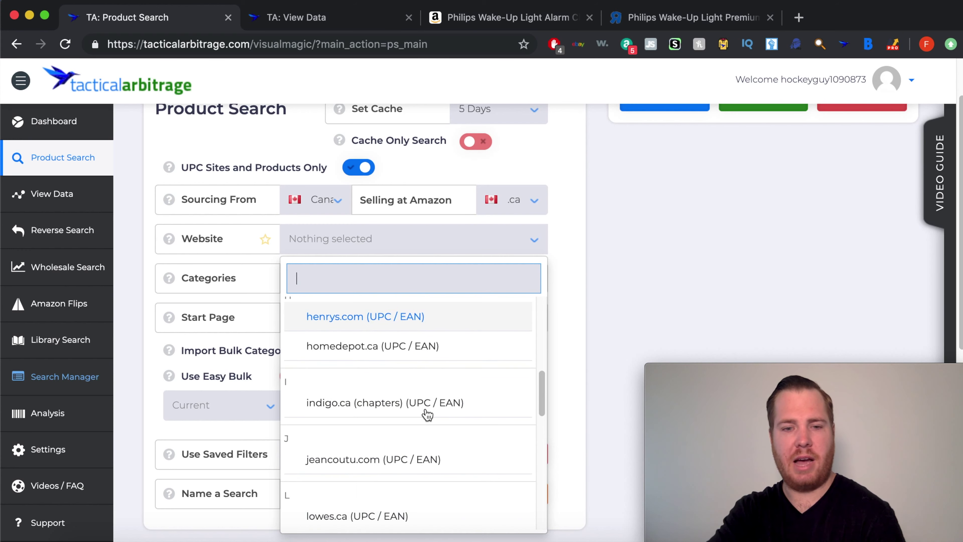
scroll(428, 414, down, 1)
click(404, 388)
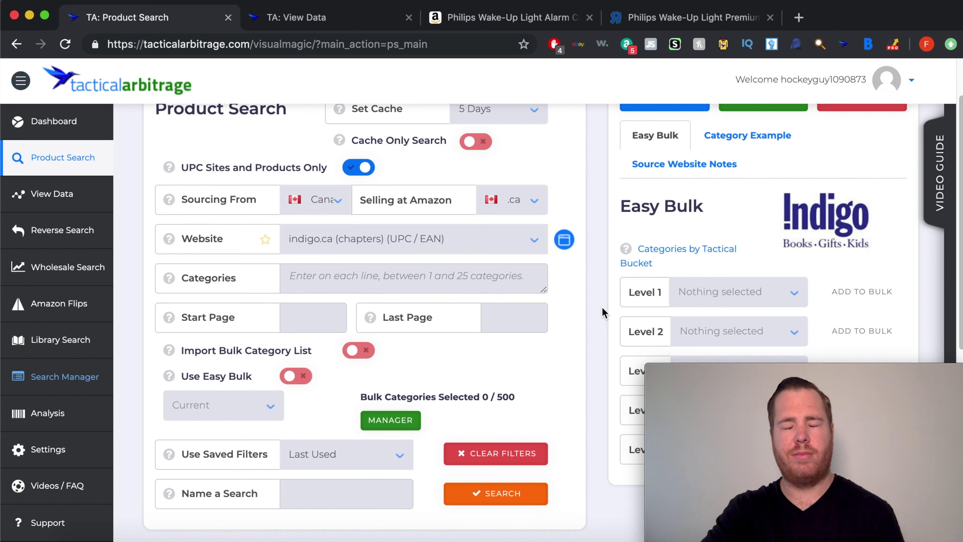
Add Kids & Toys as the Level 1 bulk category and start the indigo.ca search
scroll(602, 307, down, 2)
click(736, 244)
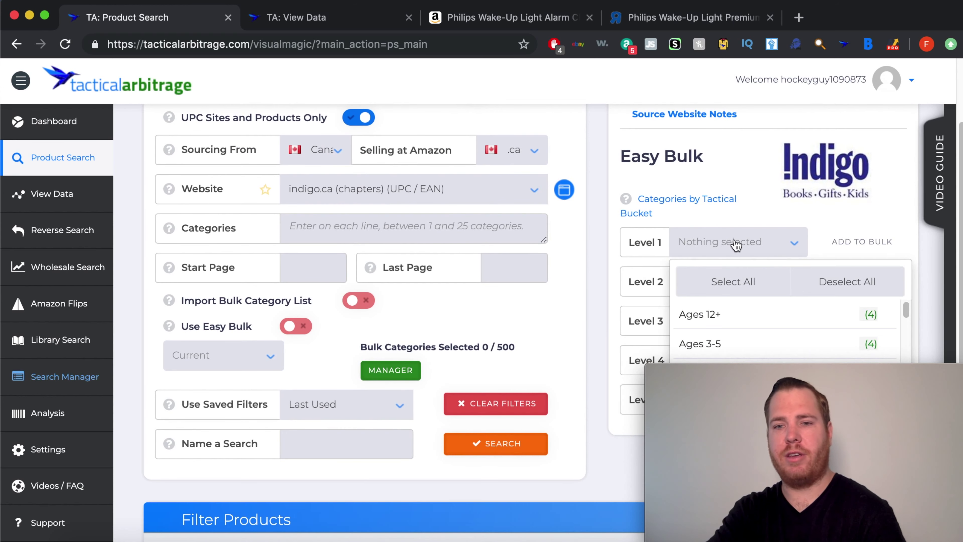
scroll(736, 245, down, 3)
scroll(742, 261, down, 5)
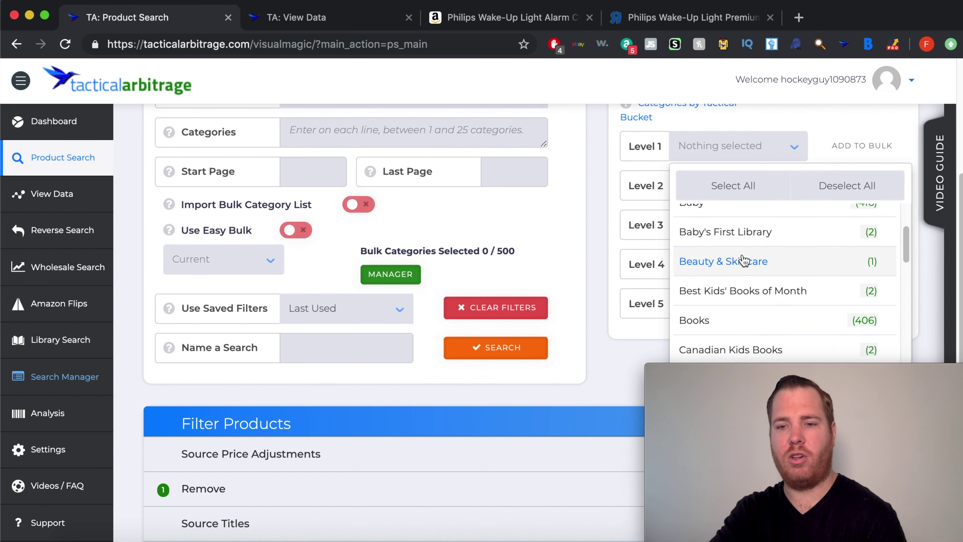
scroll(750, 281, down, 10)
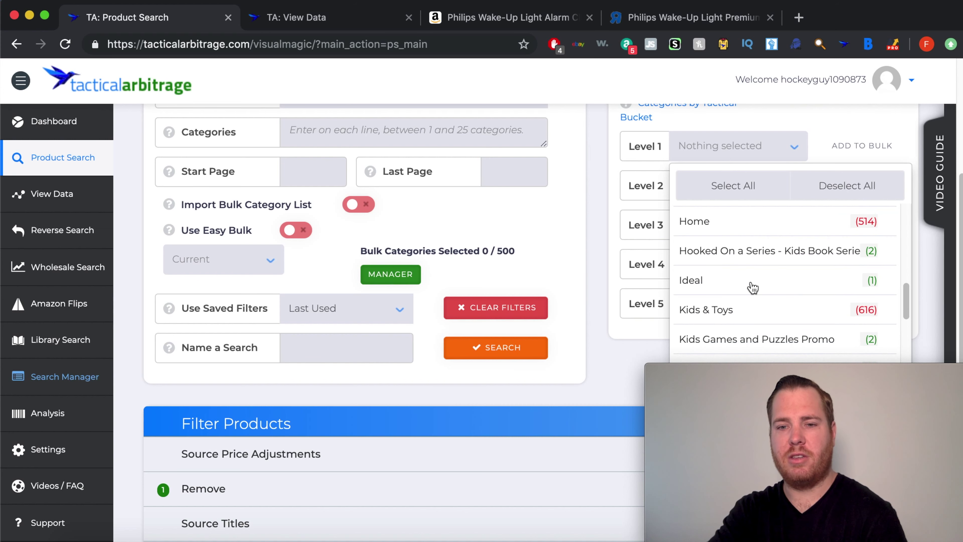
scroll(757, 274, down, 1)
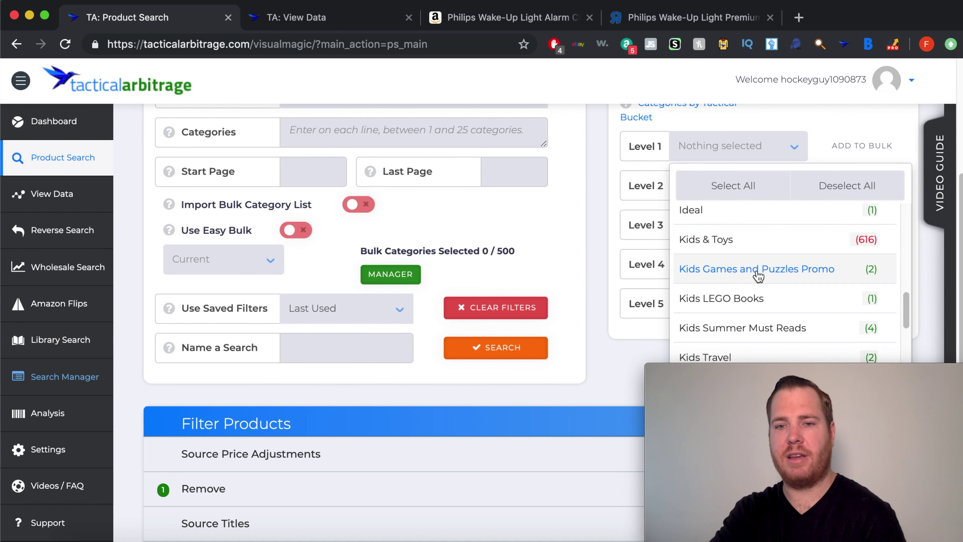
click(761, 243)
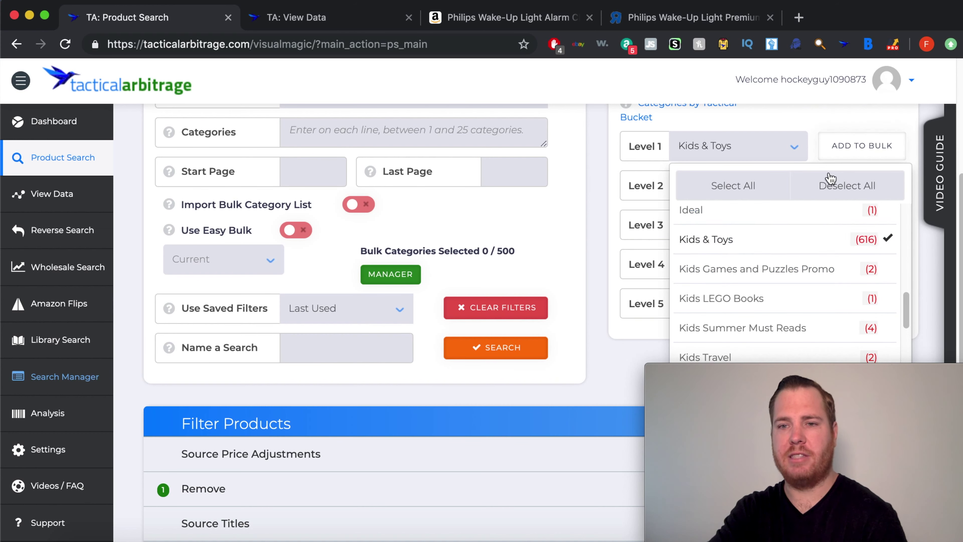
click(850, 152)
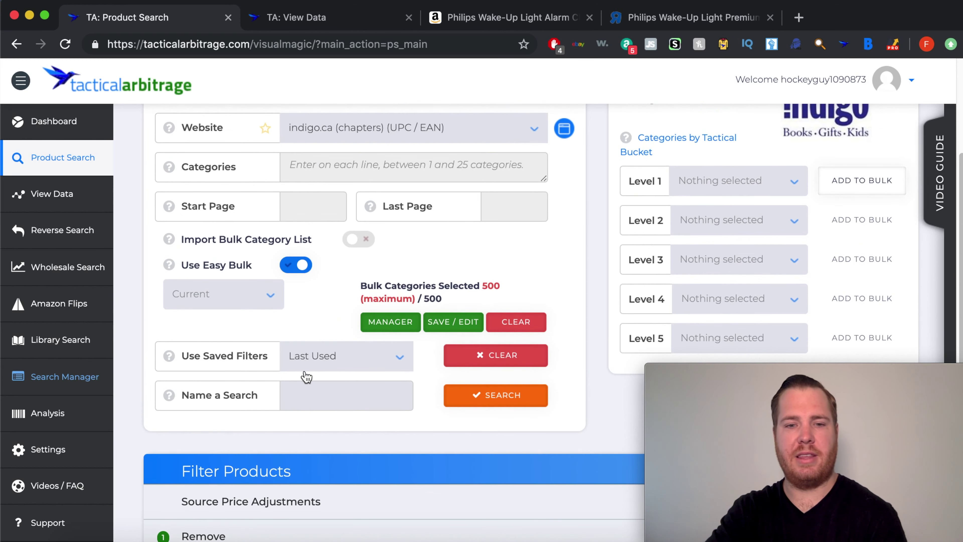
scroll(501, 399, up, 3)
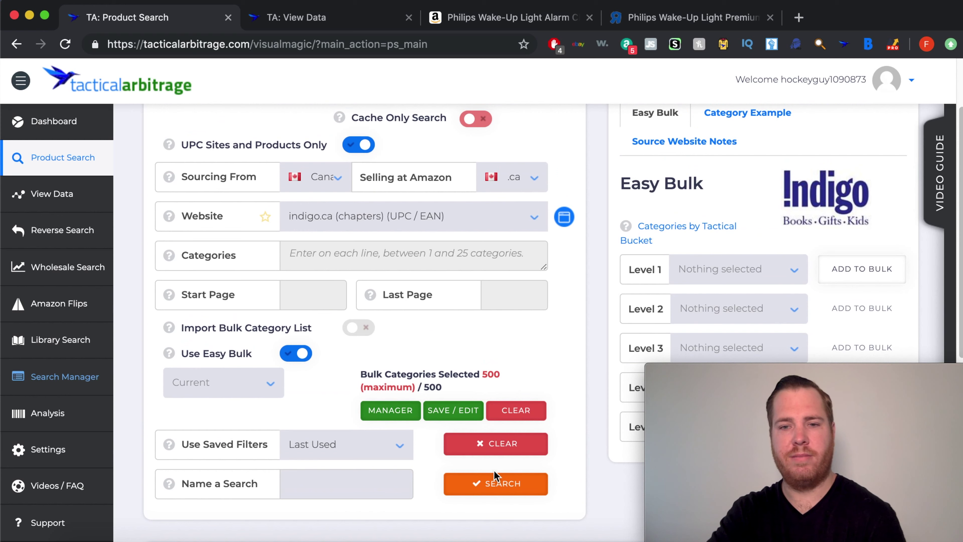
click(500, 487)
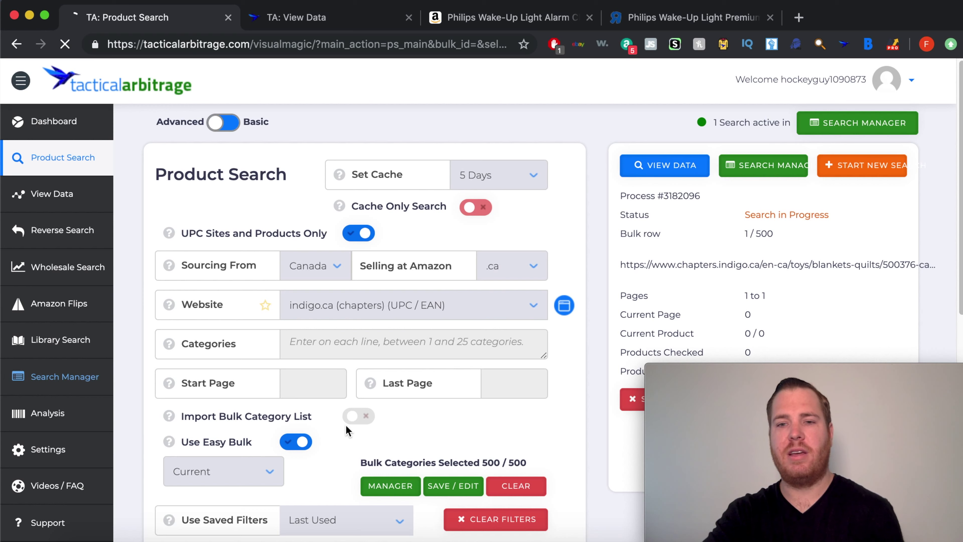
Stop the indigo.ca search, confirm deleting the Easy Bulk list, and return to View Data
scroll(336, 429, down, 2)
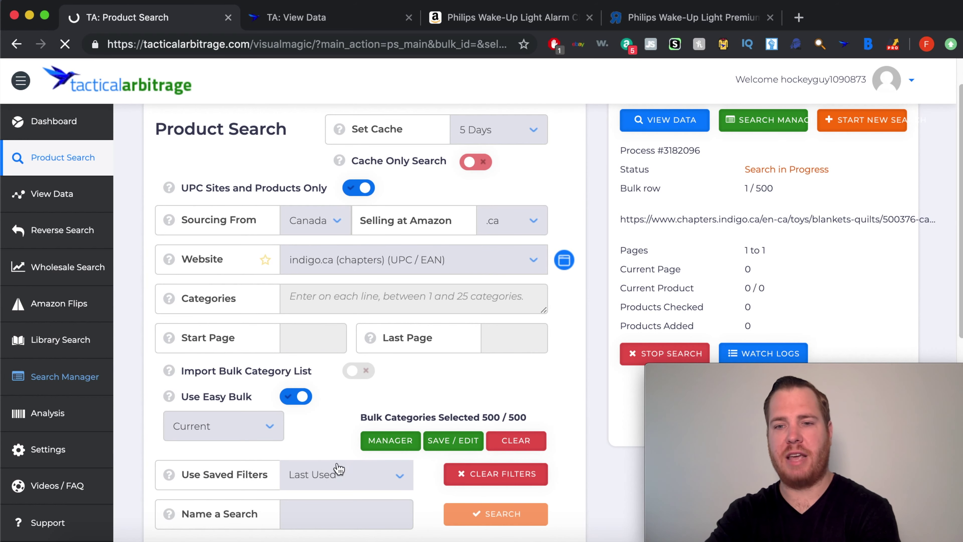
scroll(367, 323, up, 2)
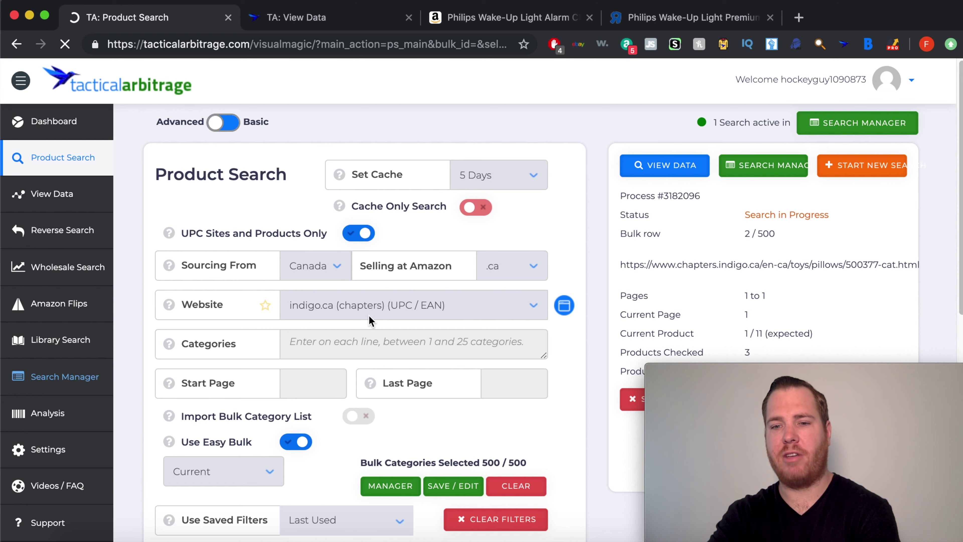
scroll(368, 320, down, 3)
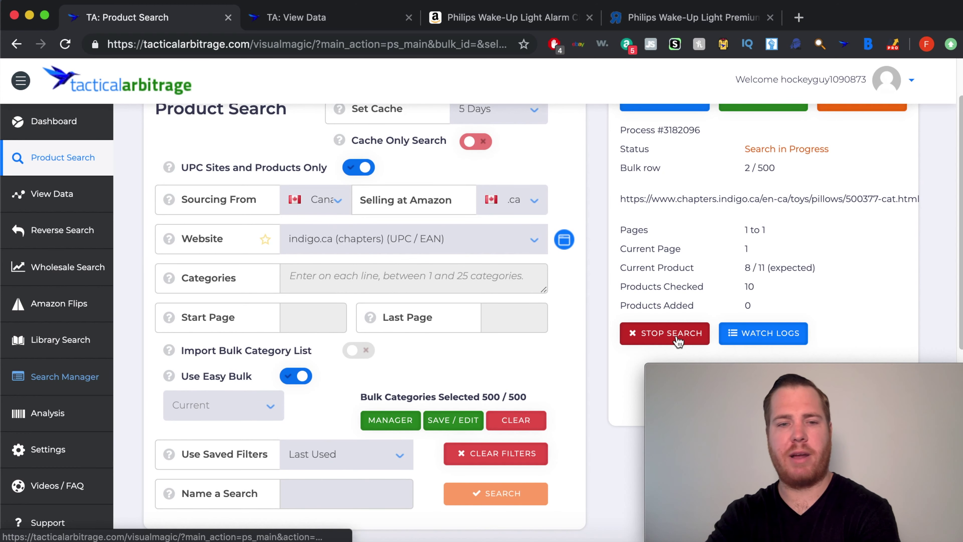
scroll(552, 225, up, 3)
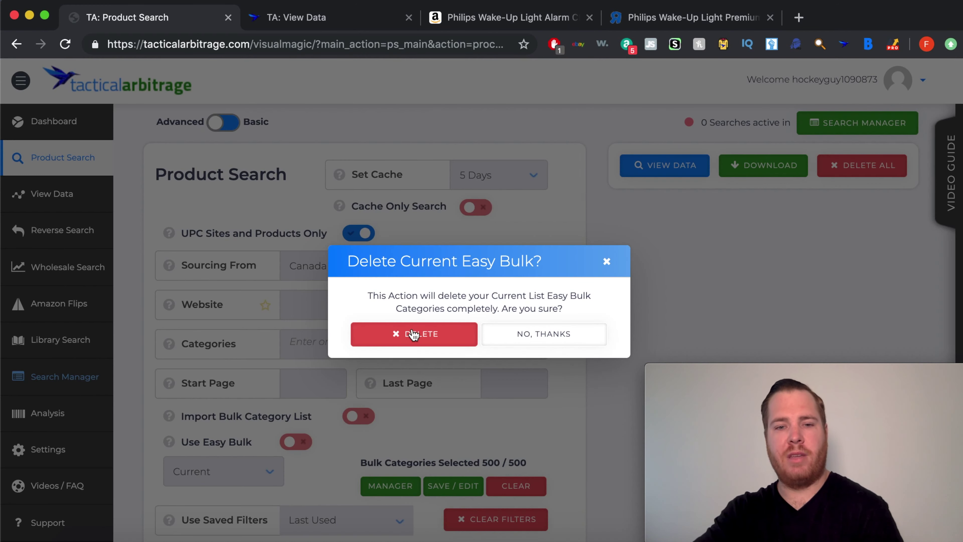
click(414, 333)
click(306, 21)
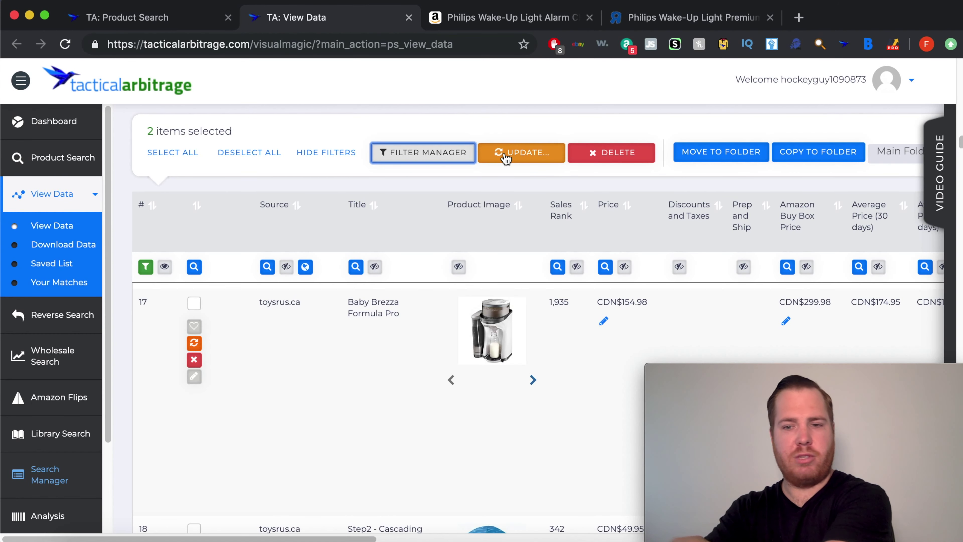
Scroll through the results, then close the Amazon and Toys R Us Philips Wake-Up Light tabs
scroll(519, 354, down, 1)
scroll(519, 354, down, 3)
scroll(519, 350, up, 5)
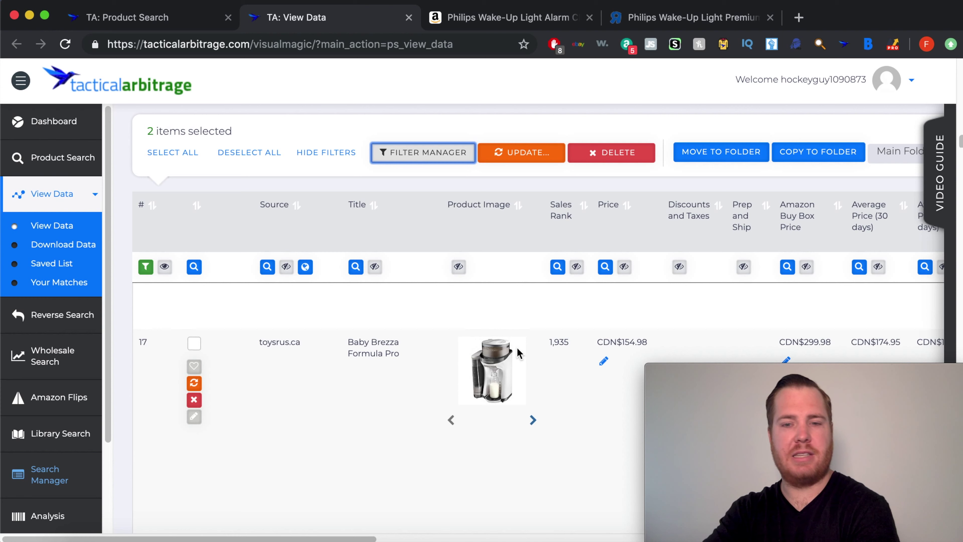
scroll(519, 353, down, 4)
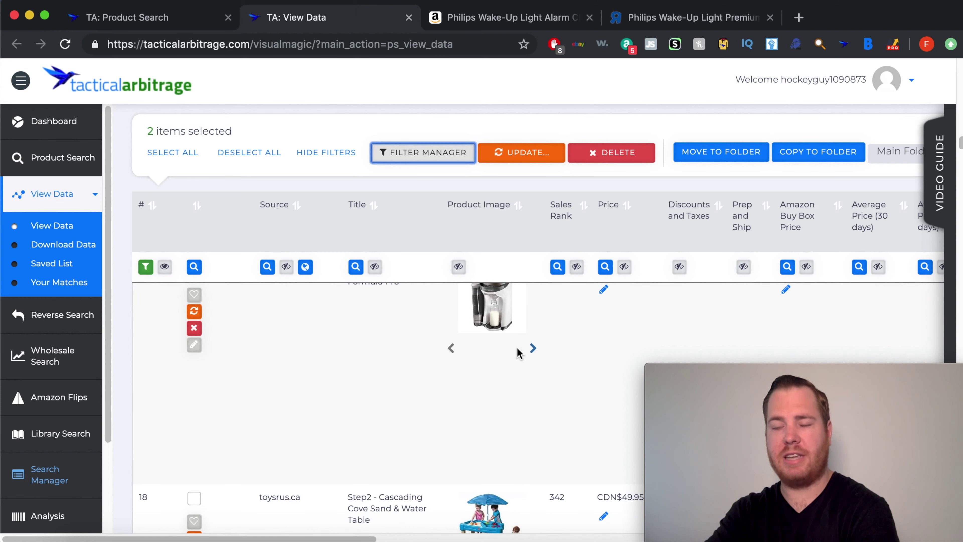
scroll(539, 422, down, 2)
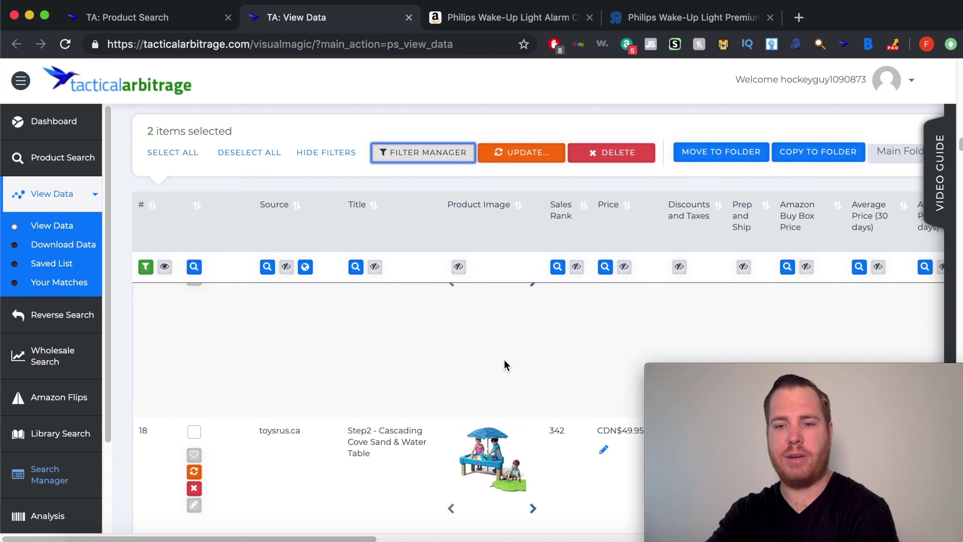
scroll(505, 365, down, 5)
scroll(504, 365, down, 1)
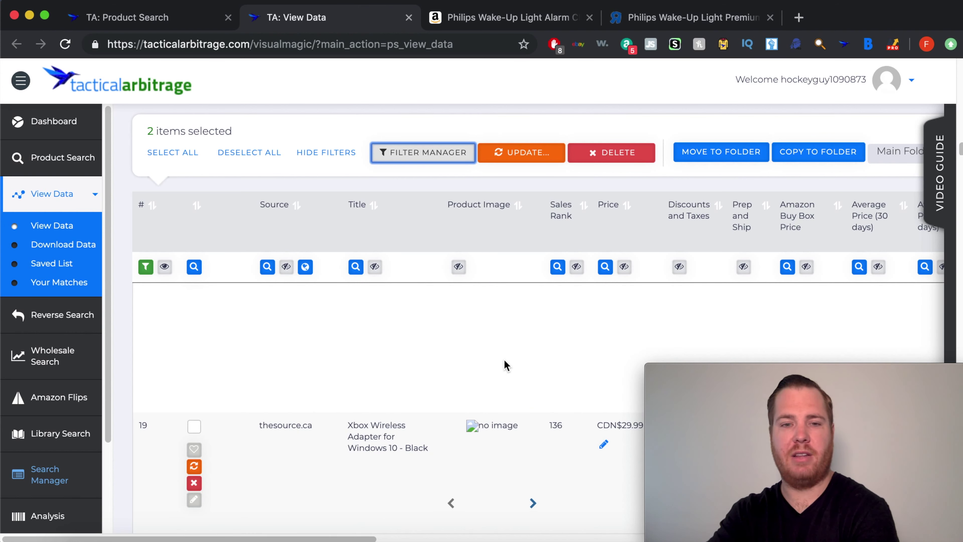
scroll(505, 360, down, 5)
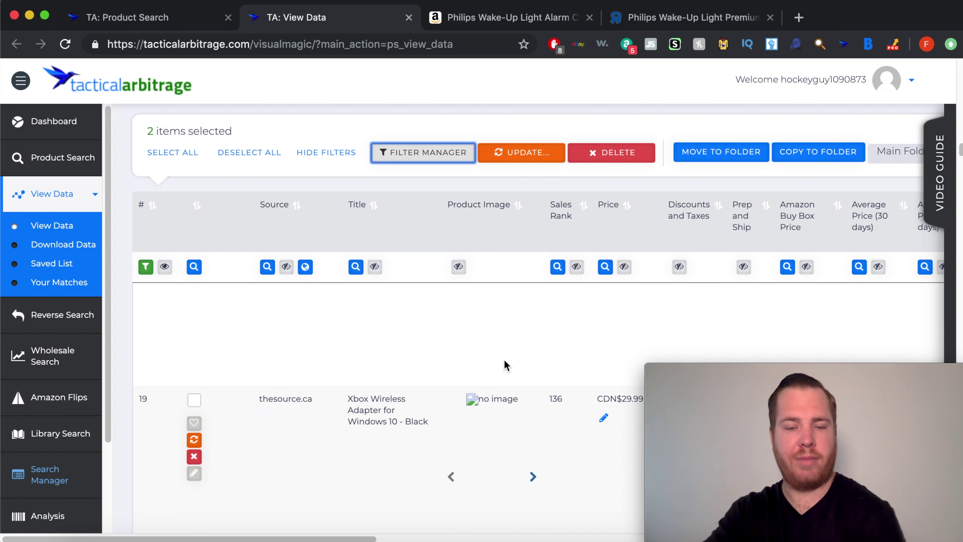
scroll(505, 360, down, 2)
scroll(415, 349, up, 2)
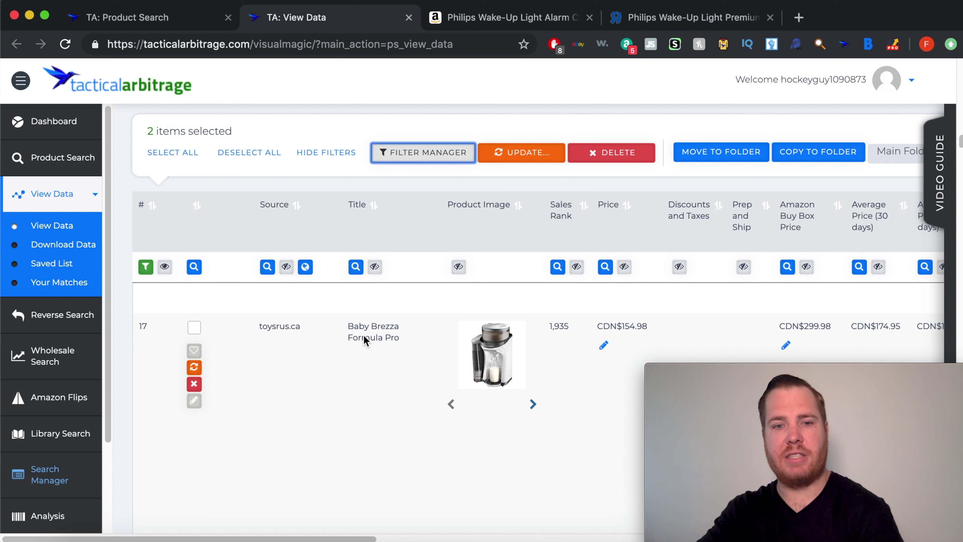
click(590, 19)
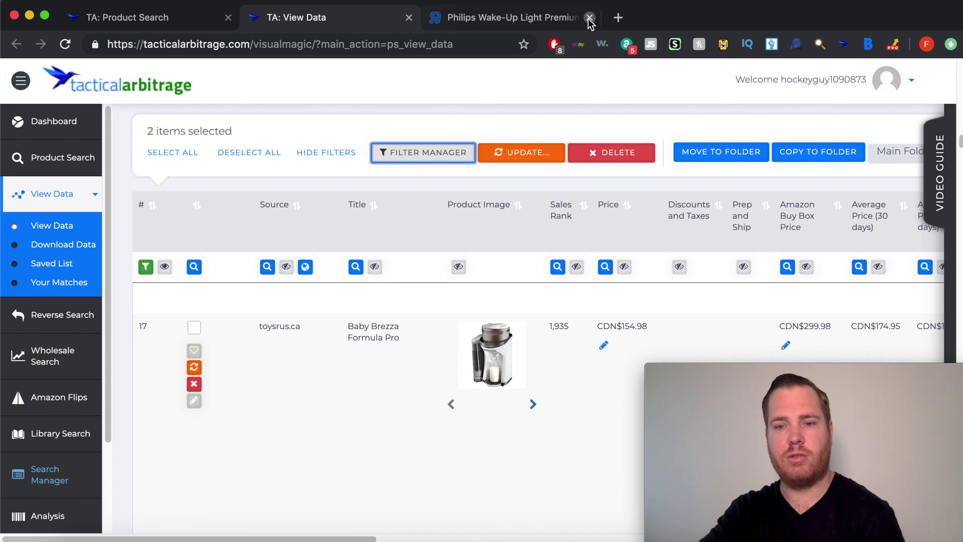
click(590, 18)
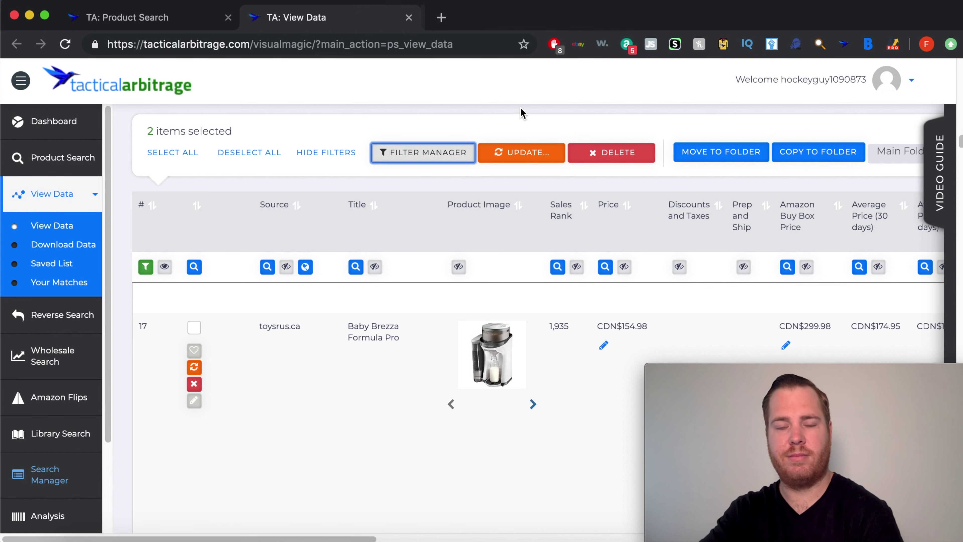
Check the Baby Brezza Formula Pro's Toys R Us page, then close the Toys R Us tabs
double_click(378, 335)
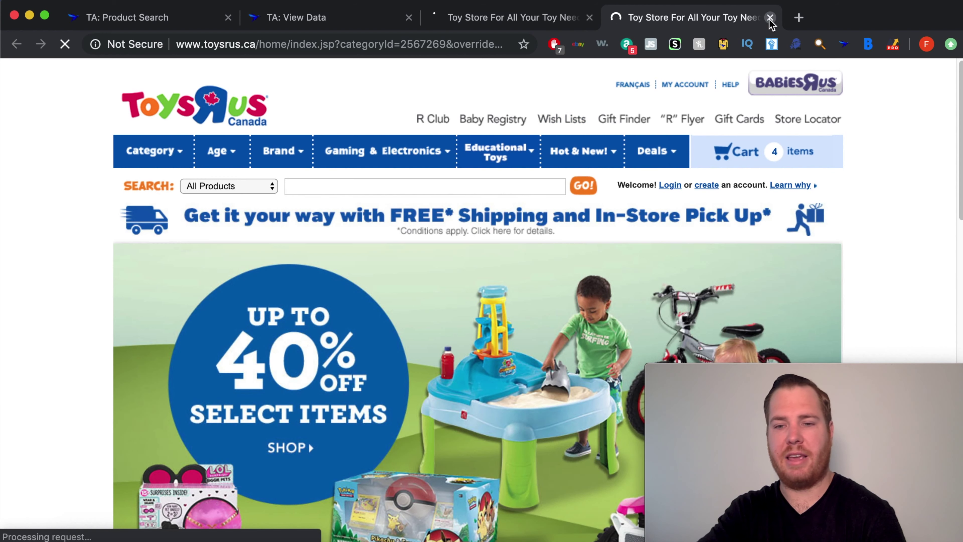
click(587, 21)
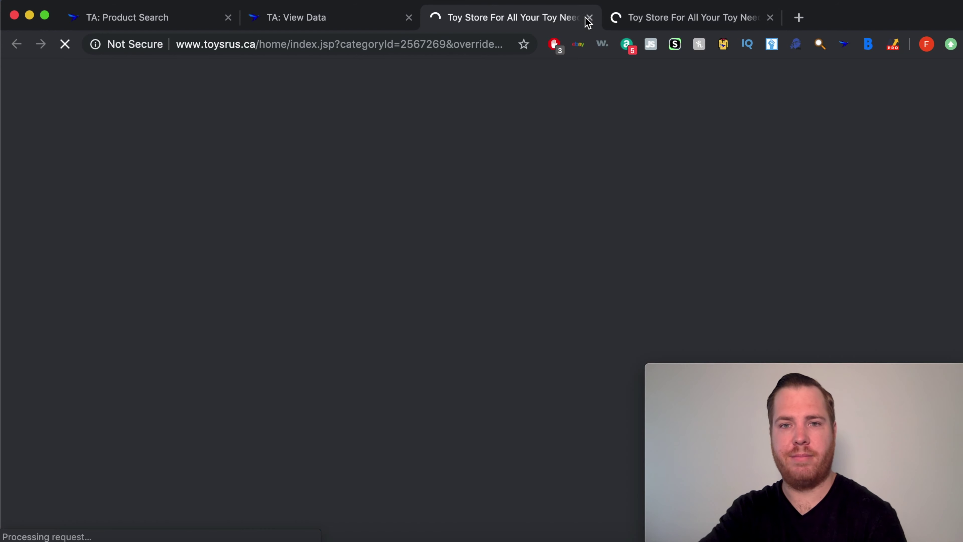
click(589, 18)
key(super+w)
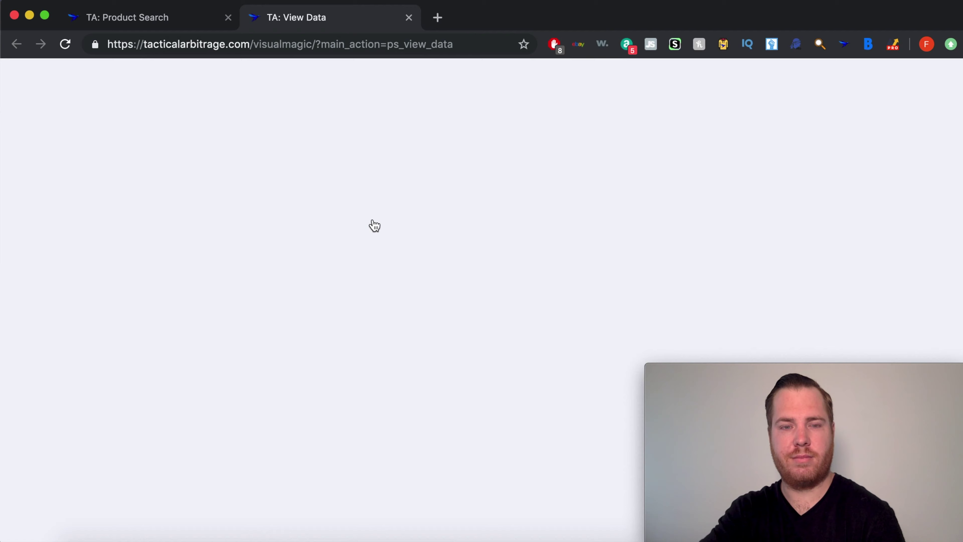
Check the Step2 Cascading Cove sand table's $59.97 Toys R Us page, then close it
scroll(383, 357, down, 3)
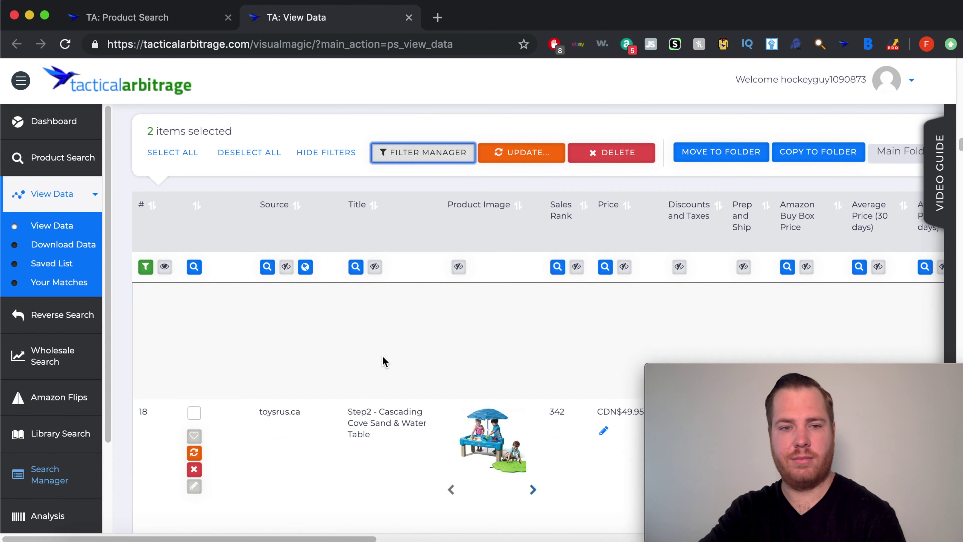
scroll(383, 353, down, 1)
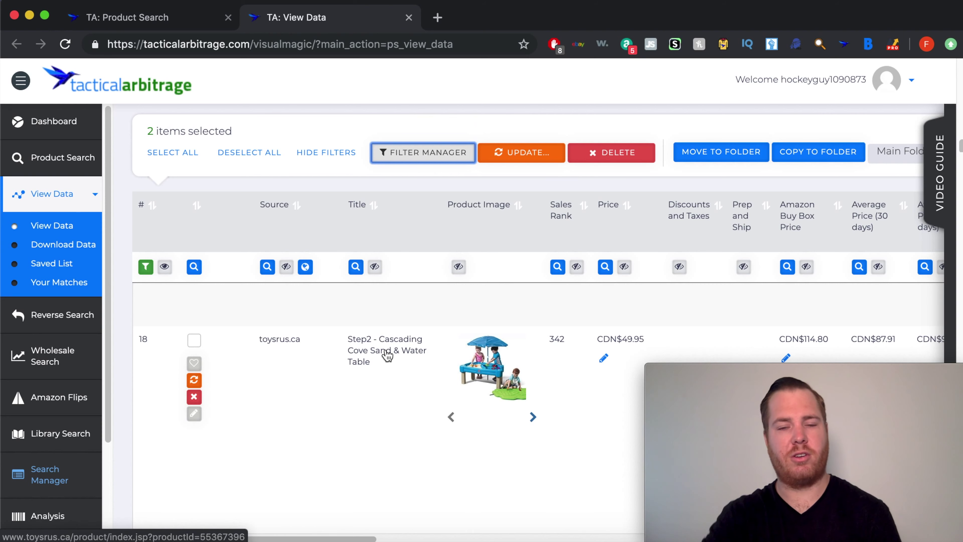
click(387, 355)
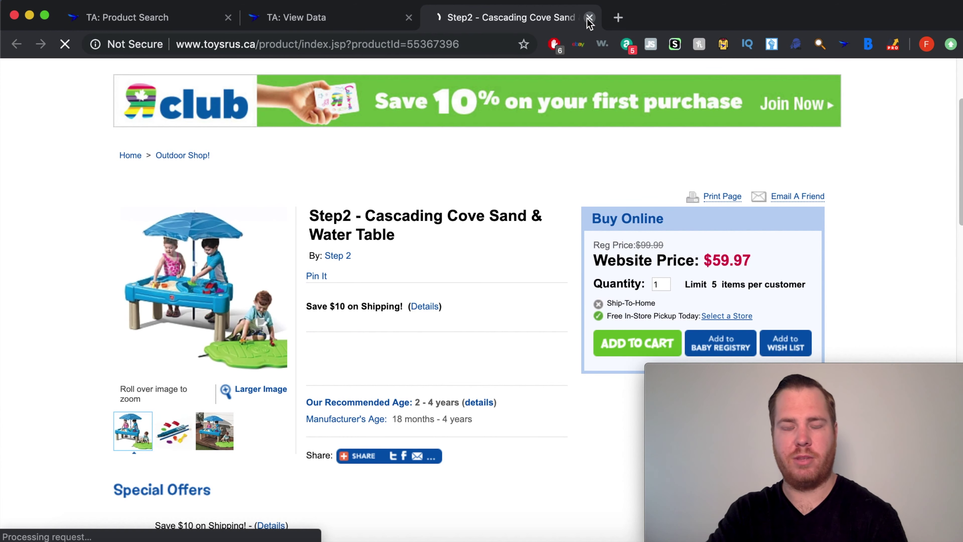
key(super+w)
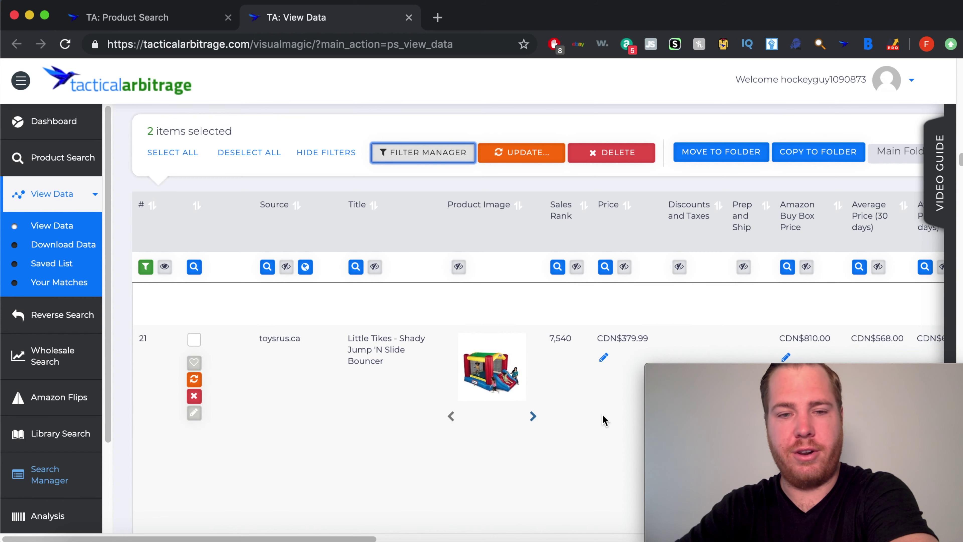
Scan each row's prices and Amazon columns from the Little Tikes slide down to Netgear RBW30
scroll(712, 344, right, 8)
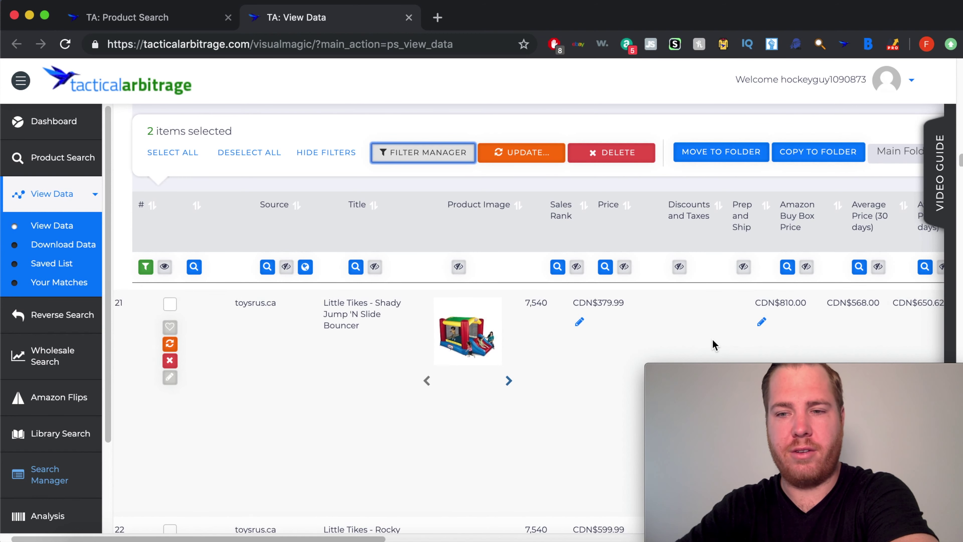
scroll(713, 345, right, 10)
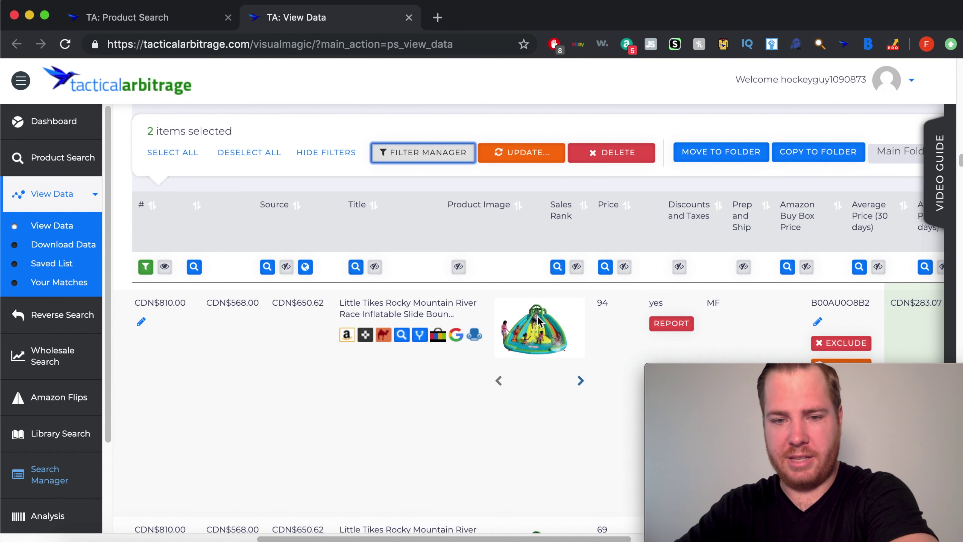
scroll(653, 333, left, 8)
scroll(651, 333, left, 10)
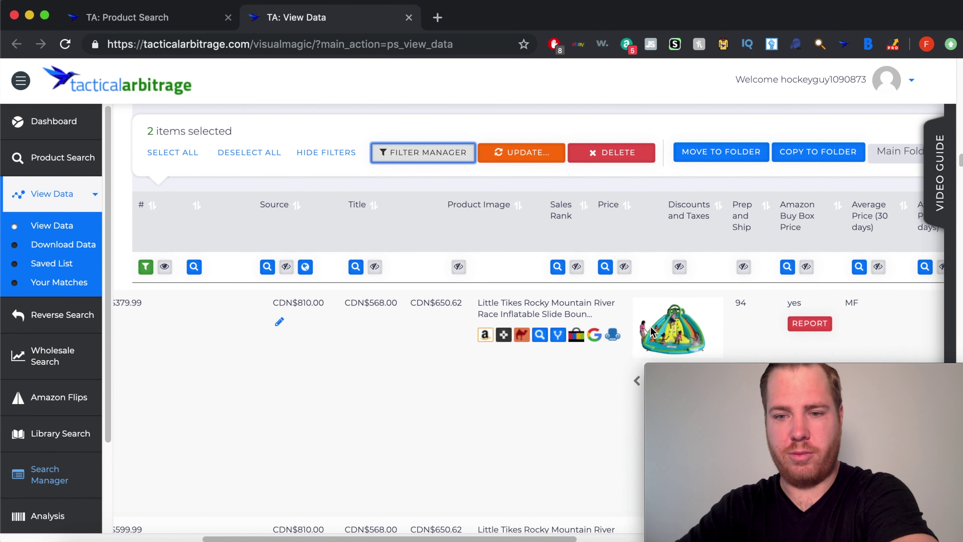
scroll(651, 333, down, 5)
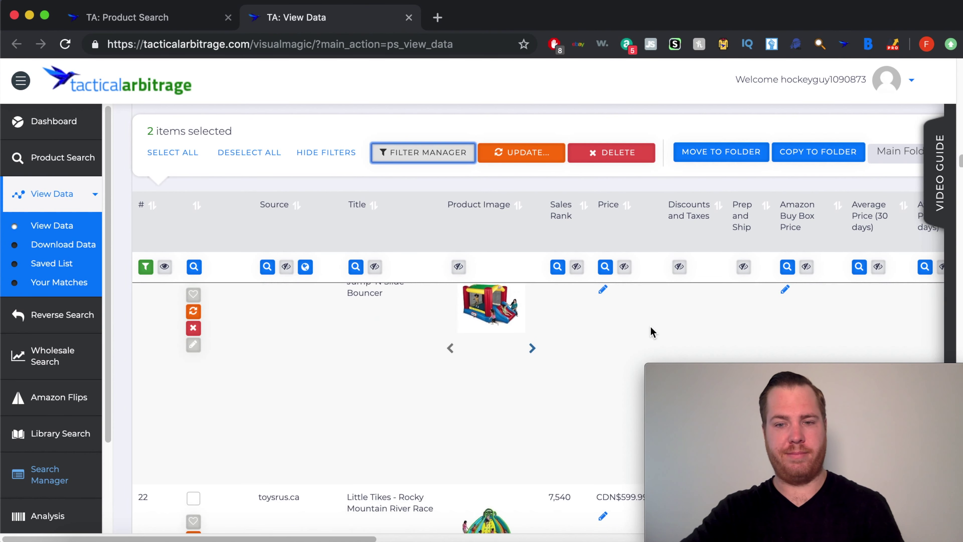
scroll(651, 333, right, 2)
scroll(651, 328, right, 15)
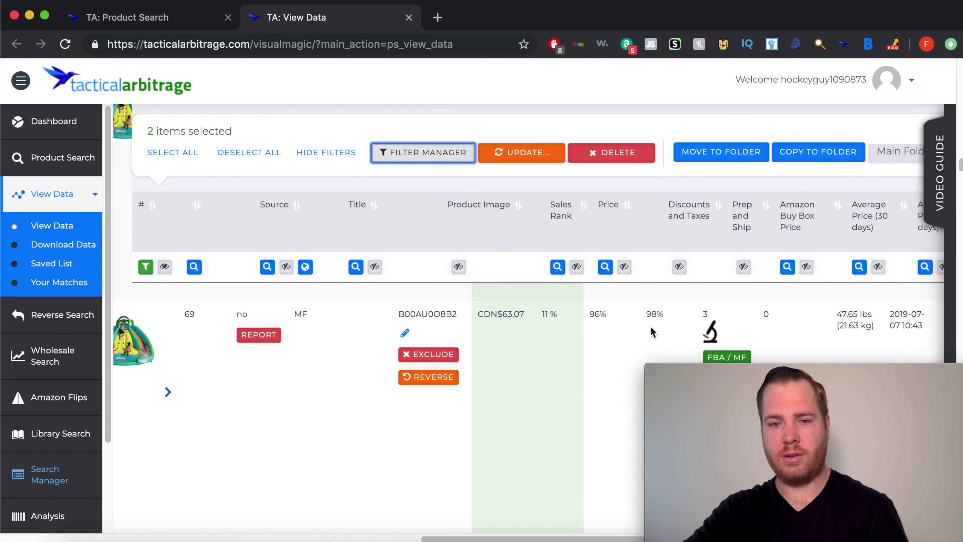
scroll(651, 333, left, 10)
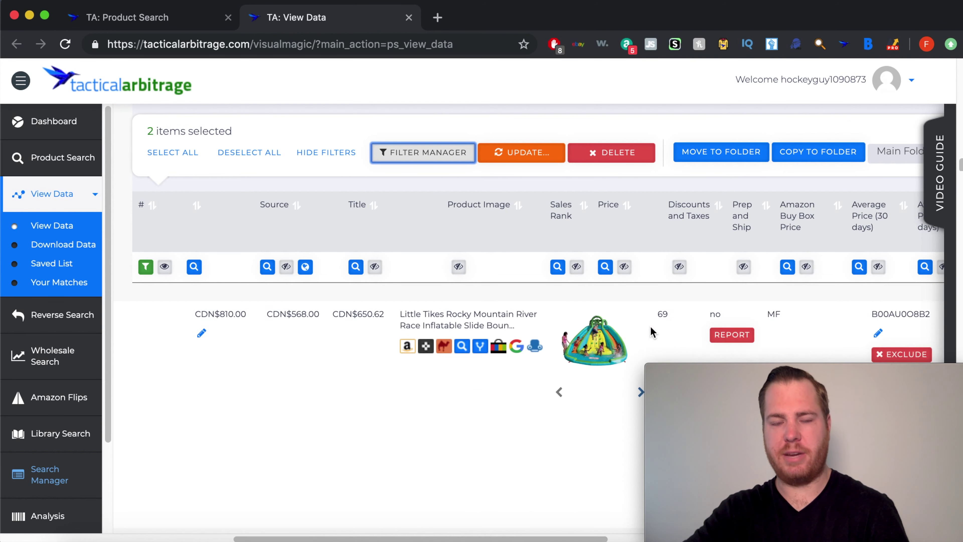
scroll(651, 333, right, 10)
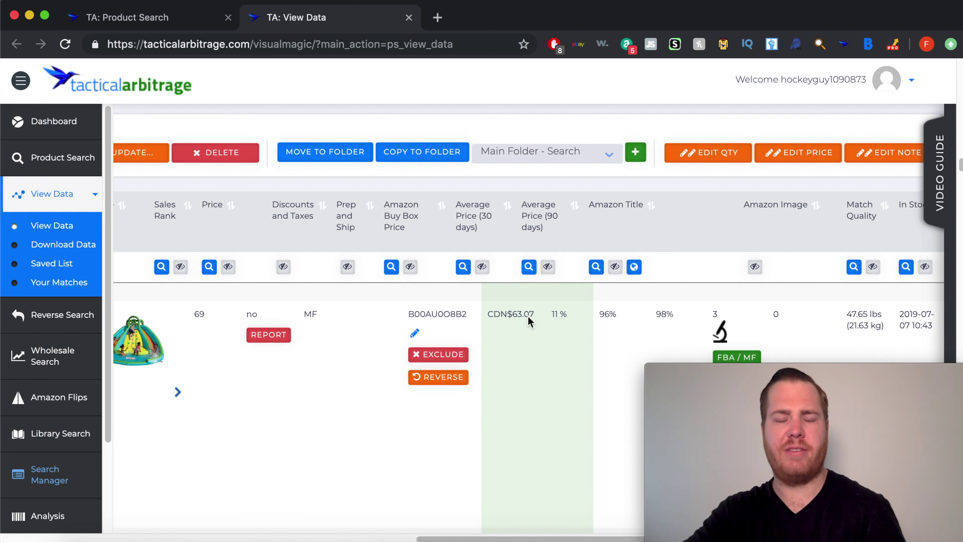
scroll(553, 317, left, 10)
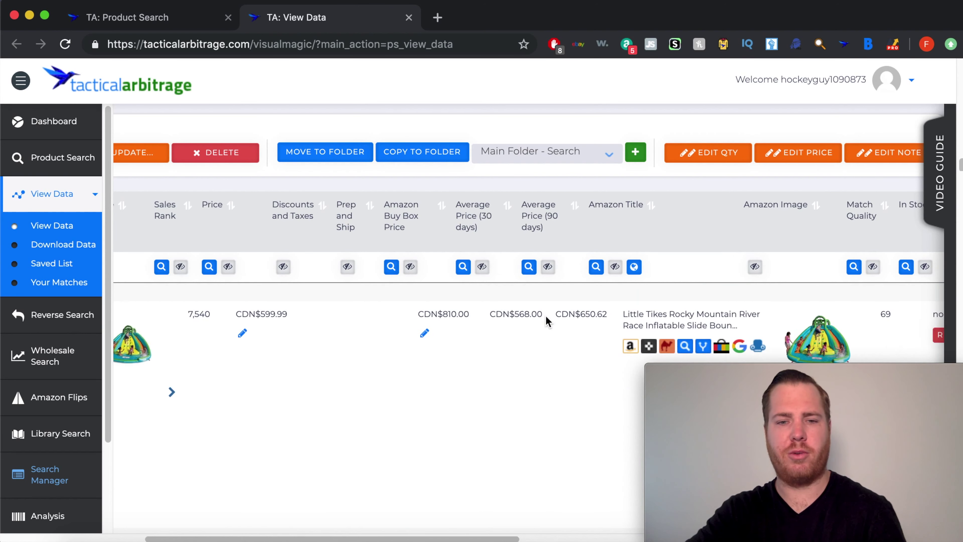
scroll(546, 320, left, 3)
scroll(546, 320, down, 5)
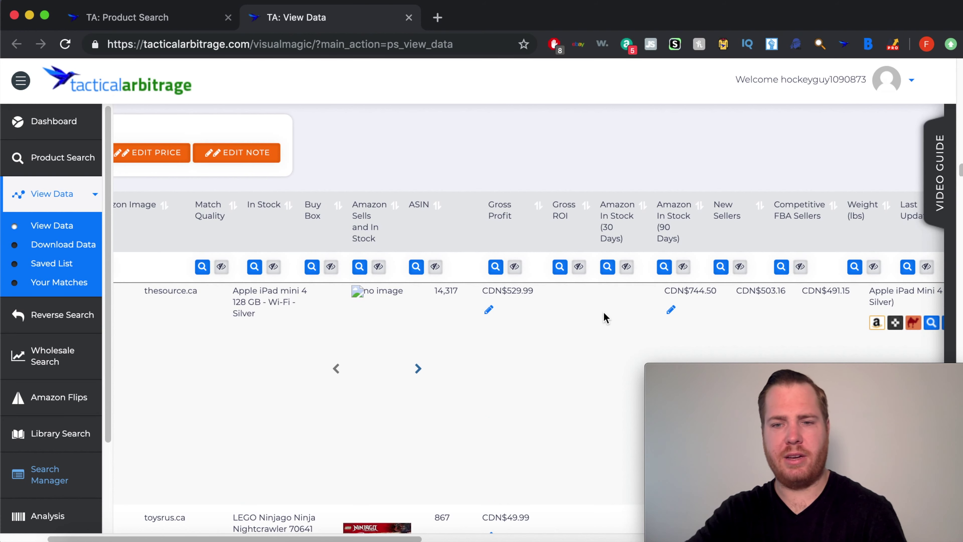
scroll(603, 312, right, 10)
scroll(604, 312, left, 15)
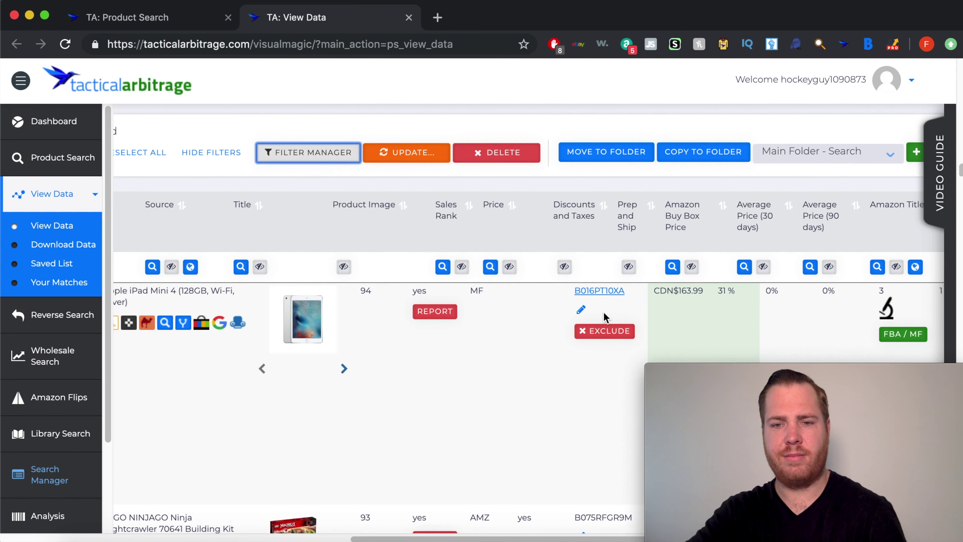
scroll(604, 312, right, 10)
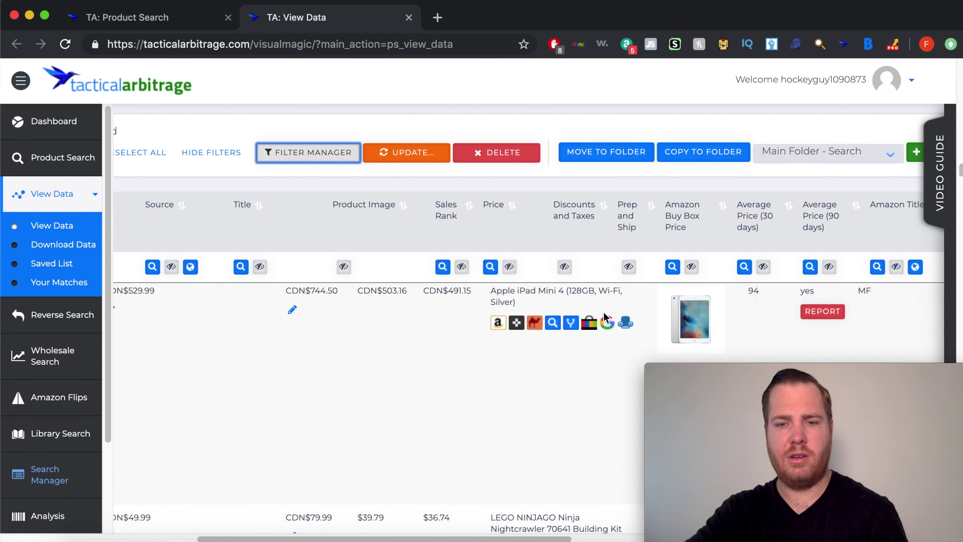
scroll(605, 318, right, 10)
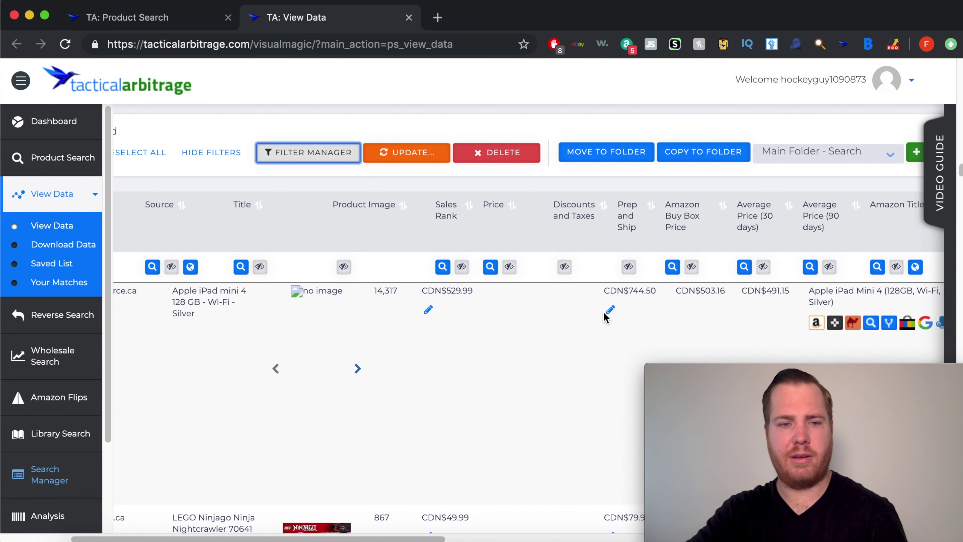
scroll(395, 324, down, 5)
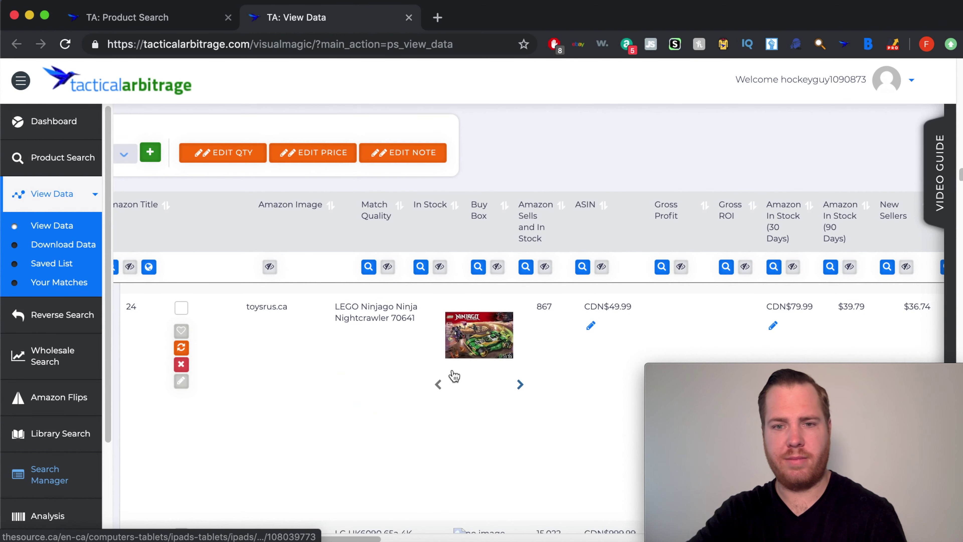
scroll(451, 374, right, 8)
scroll(454, 375, right, 15)
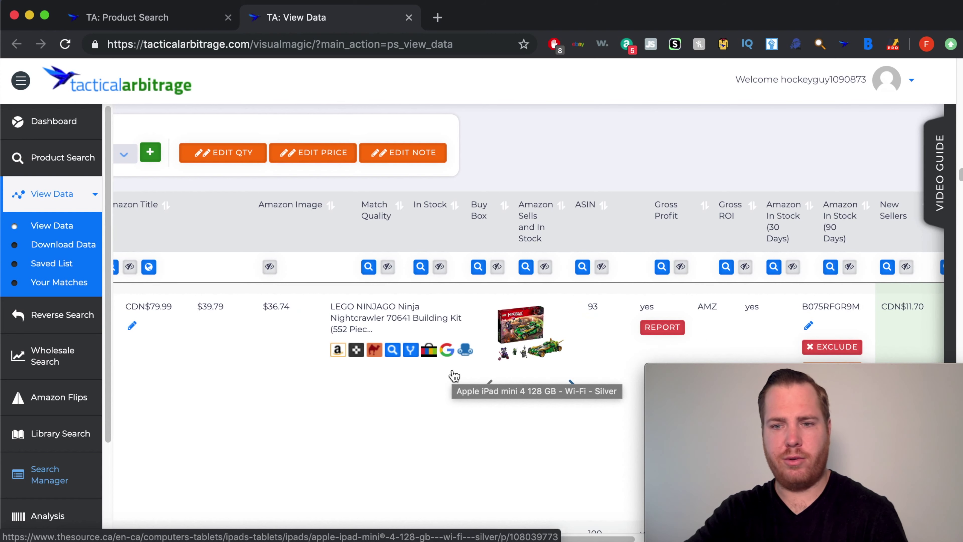
scroll(453, 372, left, 20)
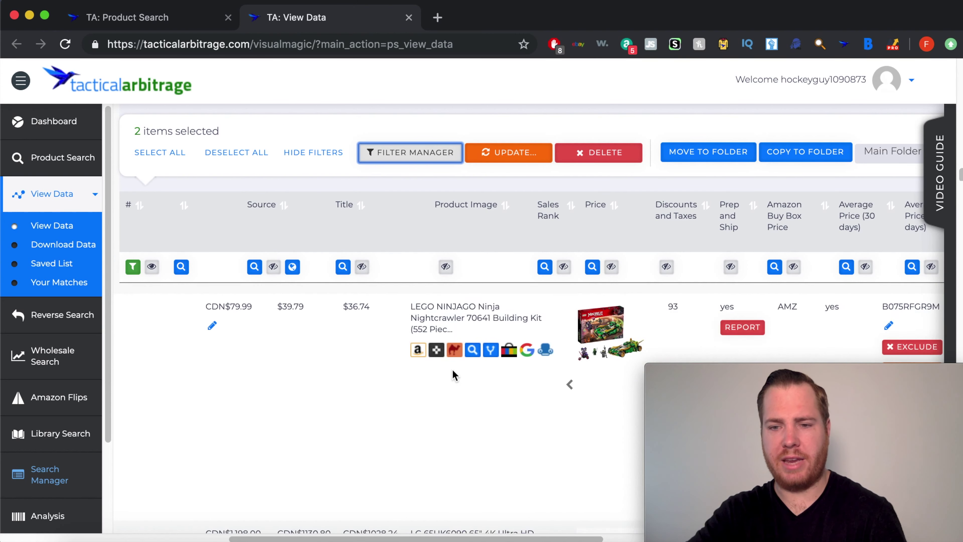
scroll(453, 370, down, 5)
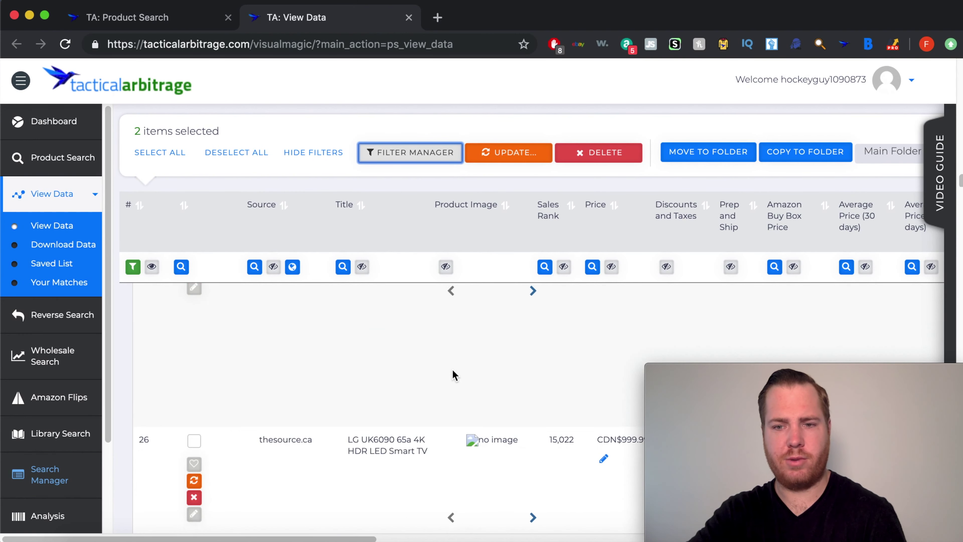
scroll(453, 369, right, 15)
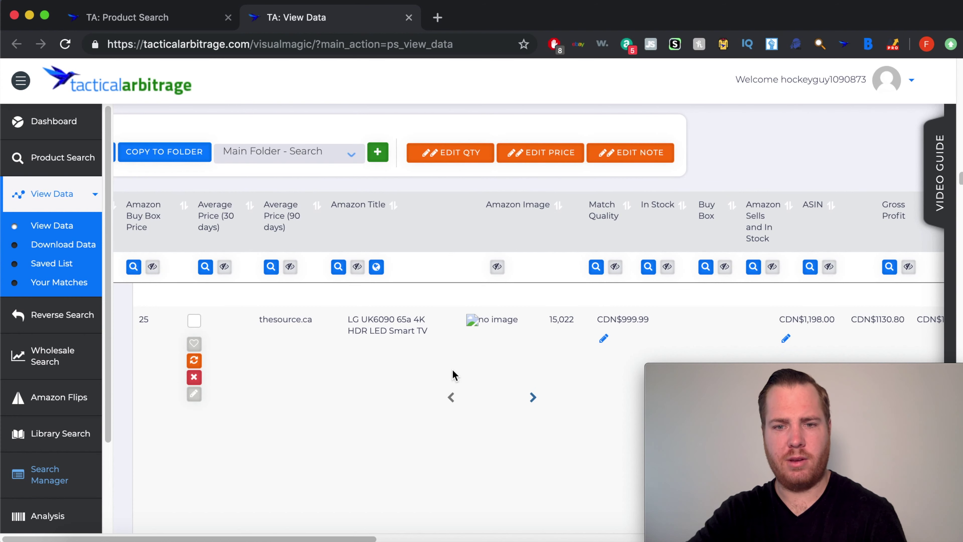
scroll(453, 370, down, 5)
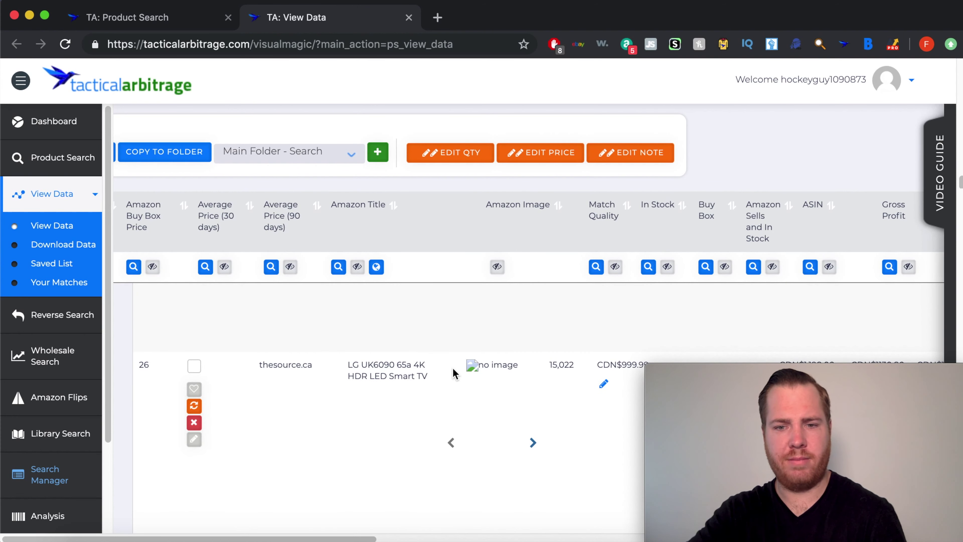
scroll(453, 370, left, 15)
scroll(453, 370, down, 15)
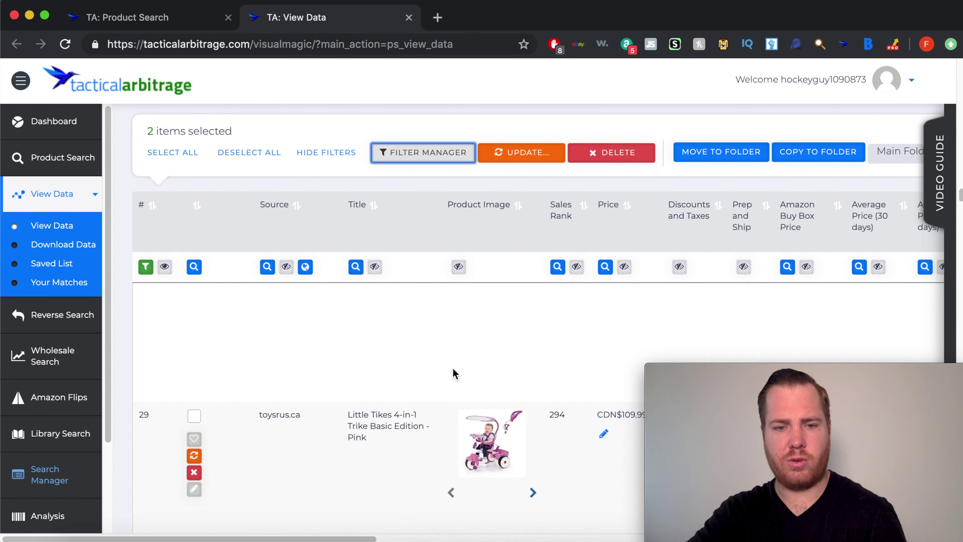
scroll(454, 370, down, 3)
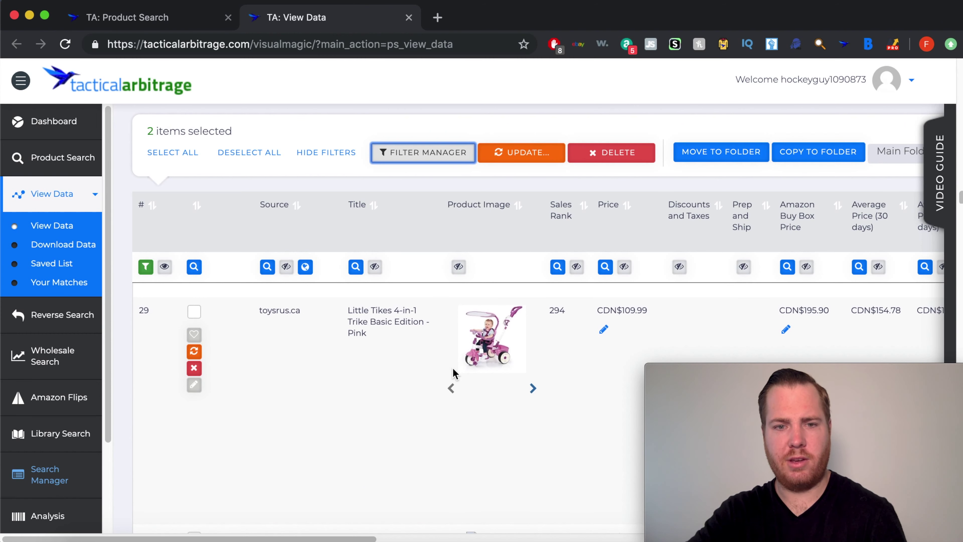
scroll(585, 374, right, 2)
scroll(585, 374, right, 15)
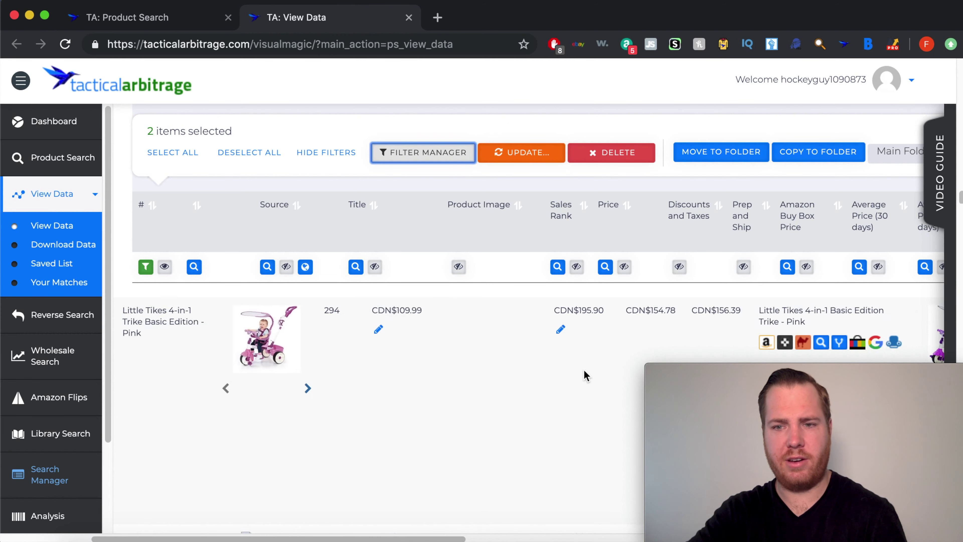
scroll(585, 374, left, 10)
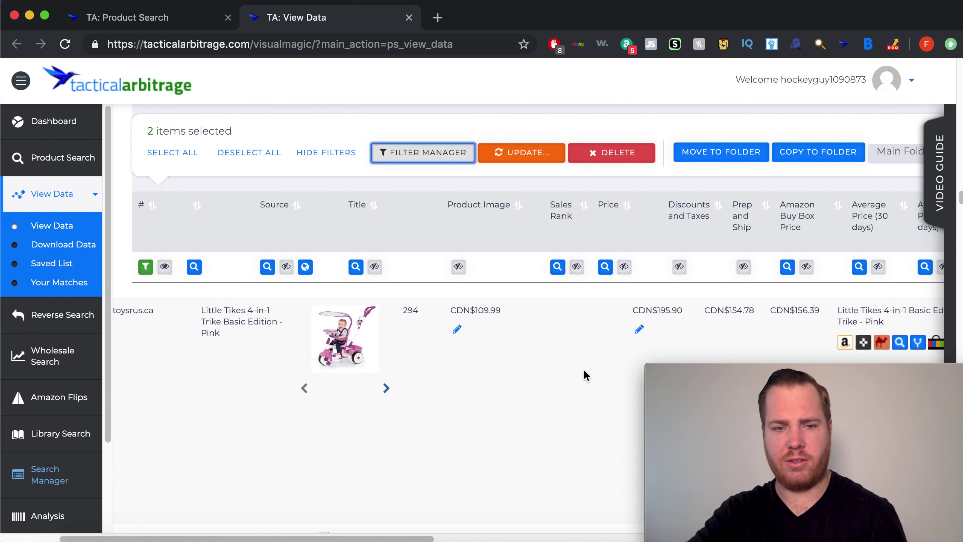
scroll(585, 374, down, 3)
scroll(585, 376, left, 10)
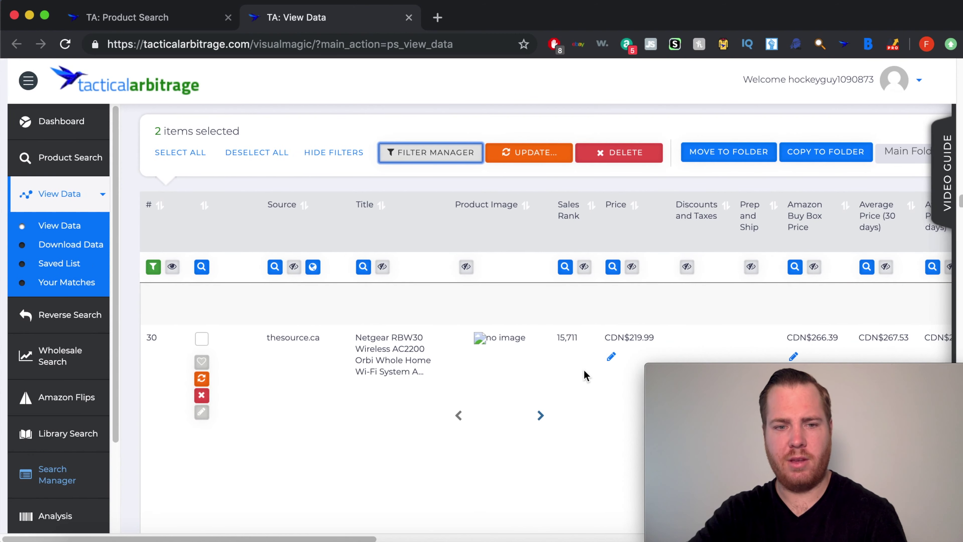
scroll(585, 375, down, 3)
Enlarge the Ergobaby Omni 360 thumbnail and check its CDN$7.02 gross profit and Gross ROI
scroll(585, 376, down, 1)
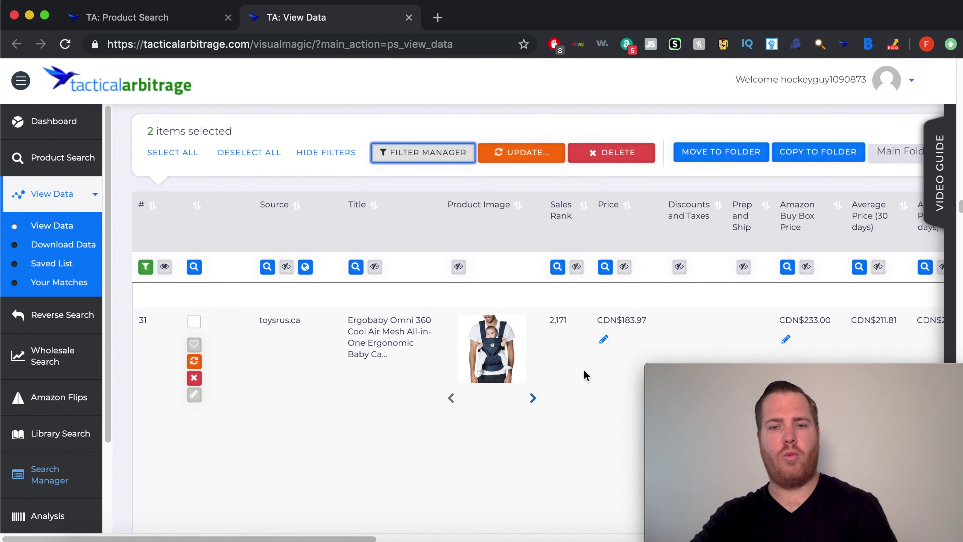
scroll(584, 375, right, 5)
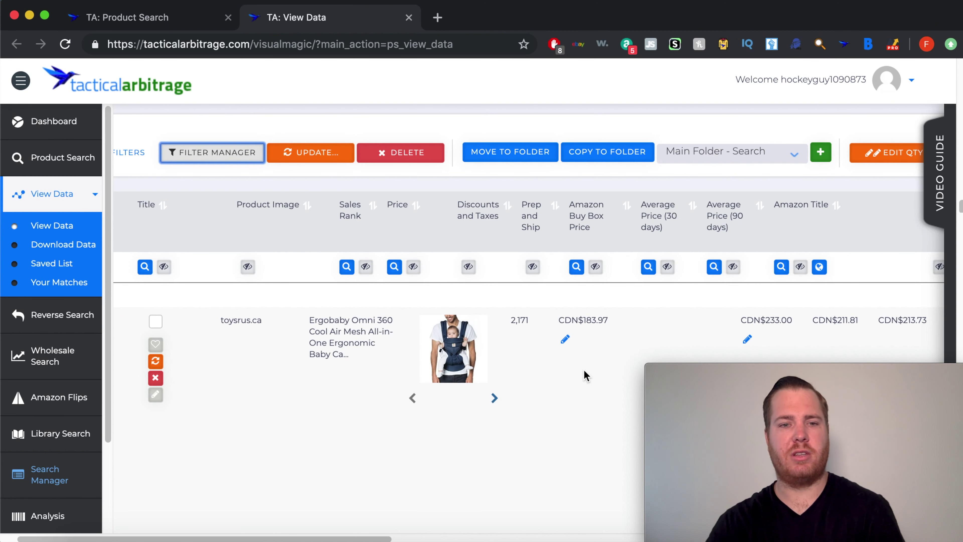
scroll(585, 375, left, 4)
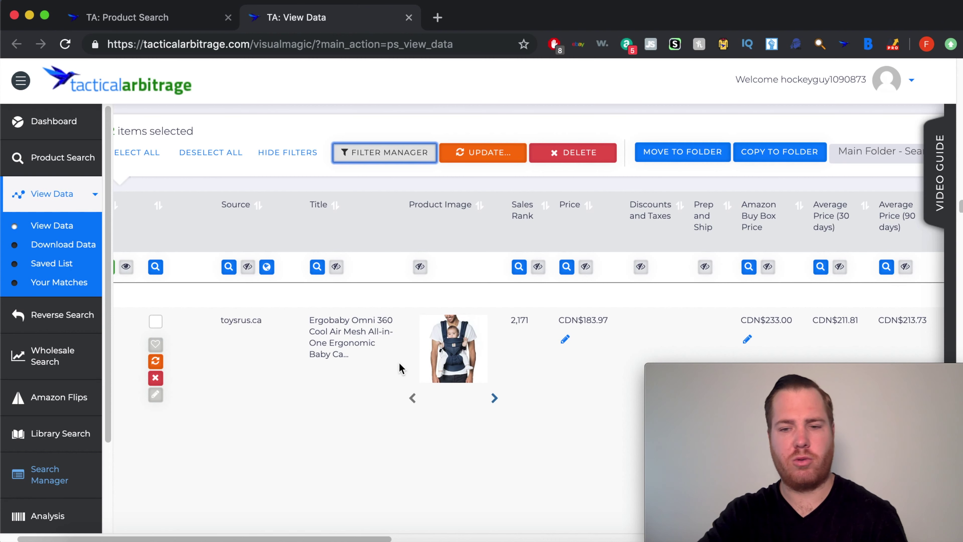
mouse_move(459, 358)
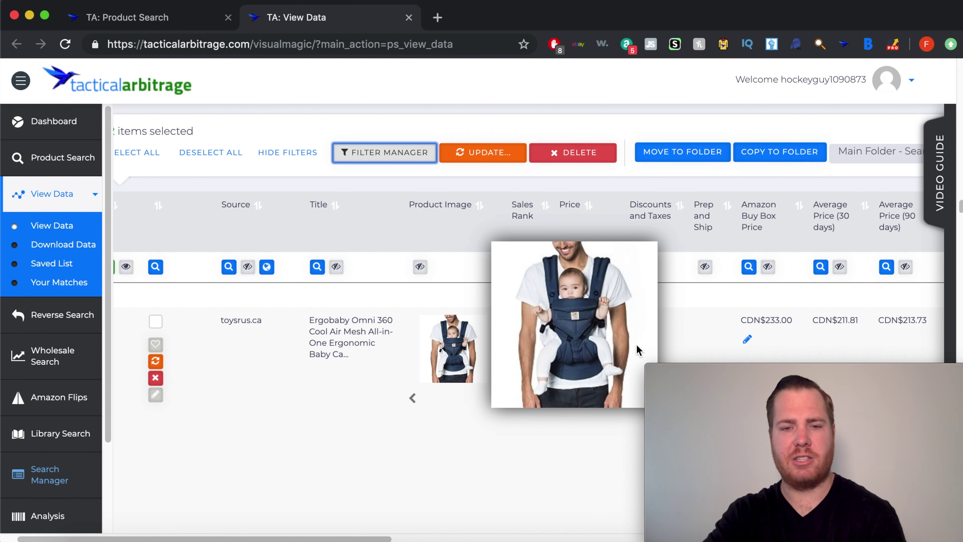
scroll(639, 351, right, 9)
scroll(639, 351, right, 3)
scroll(672, 328, right, 12)
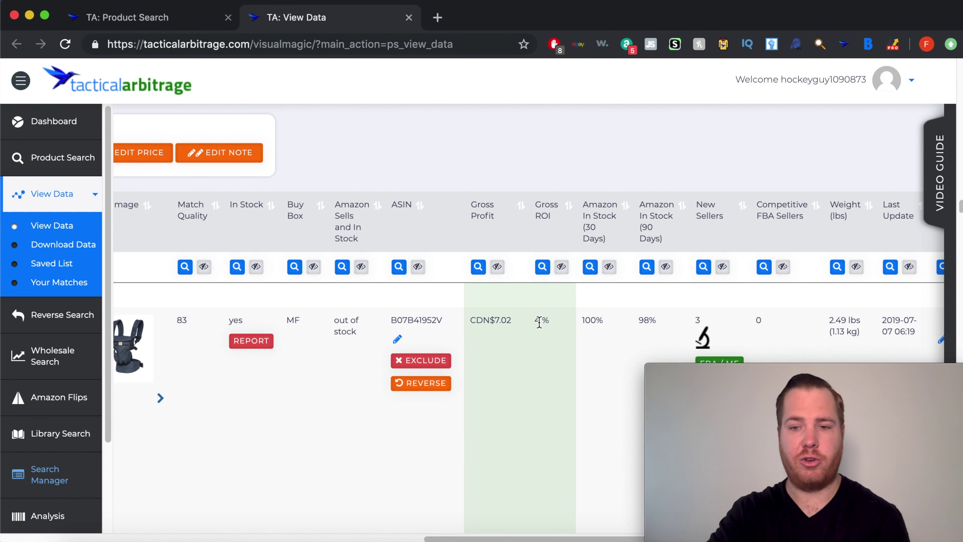
scroll(539, 323, left, 2)
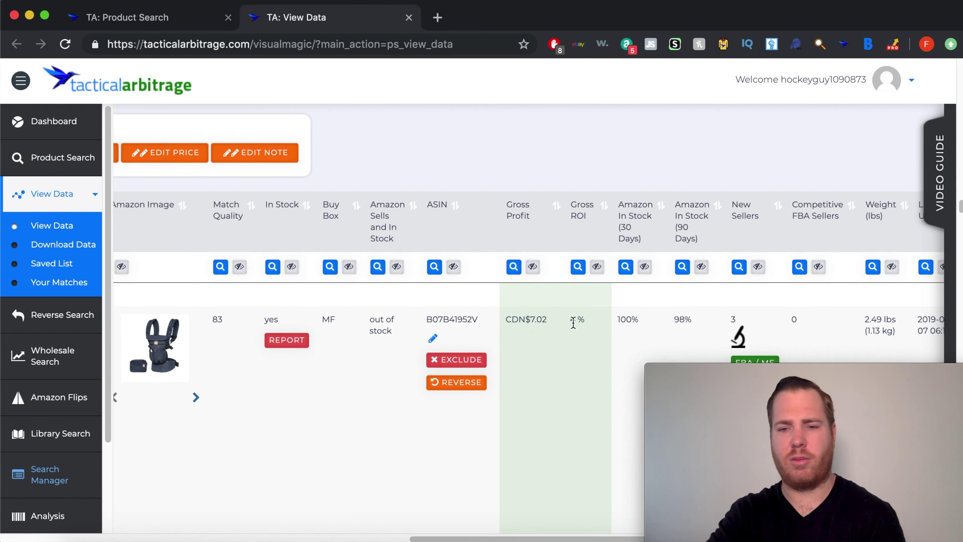
scroll(575, 324, left, 15)
Bring row 36, Nintendo 3DS New Super Mario Bros 2 at CDN$34.99, into view
scroll(571, 330, down, 8)
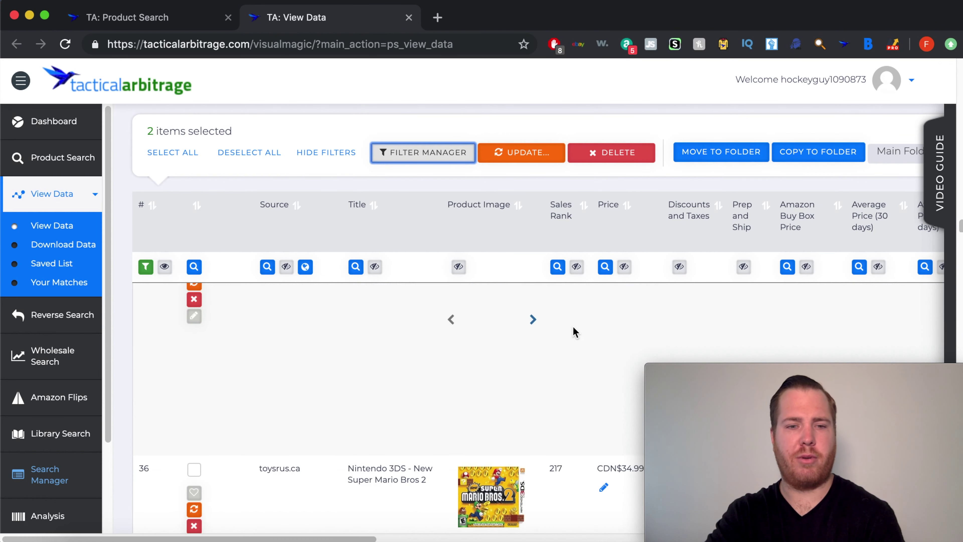
scroll(569, 339, up, 1)
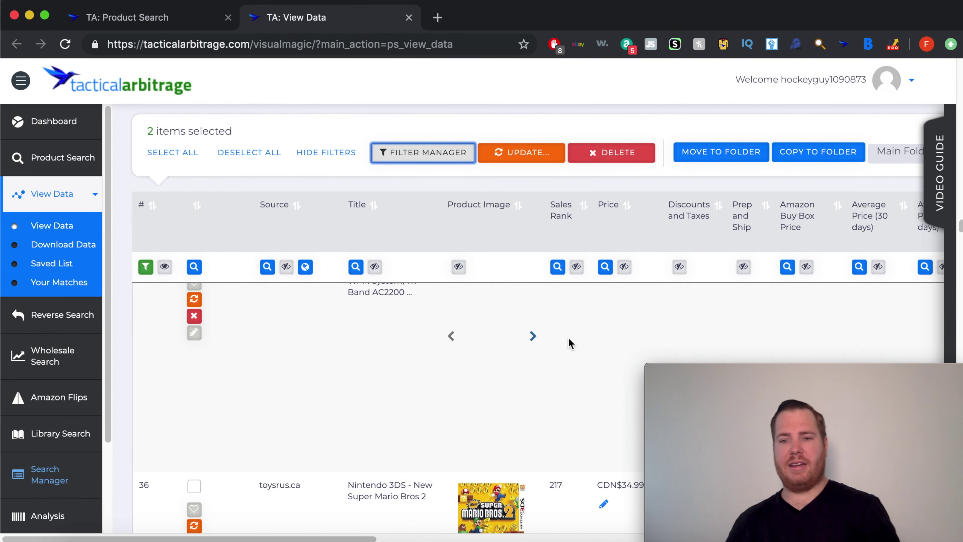